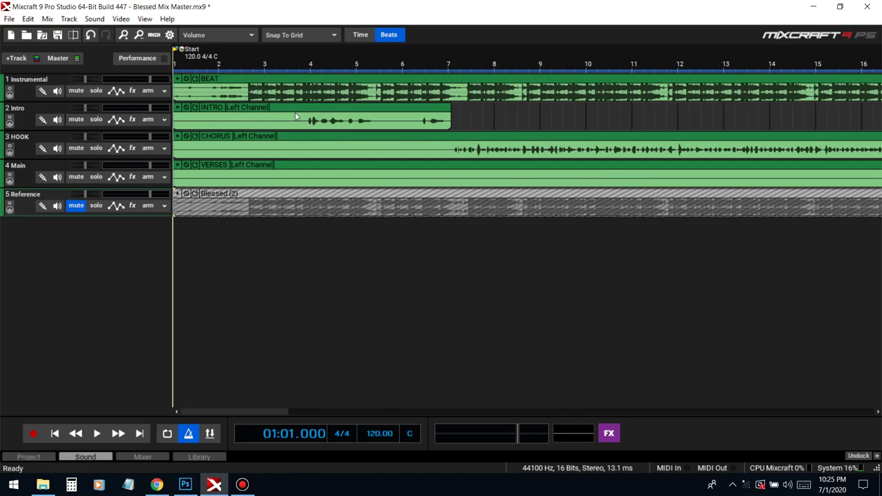
- Open the BEAT clip in the sound editor and return the playhead to the project start
scroll(347, 140, down, 2)
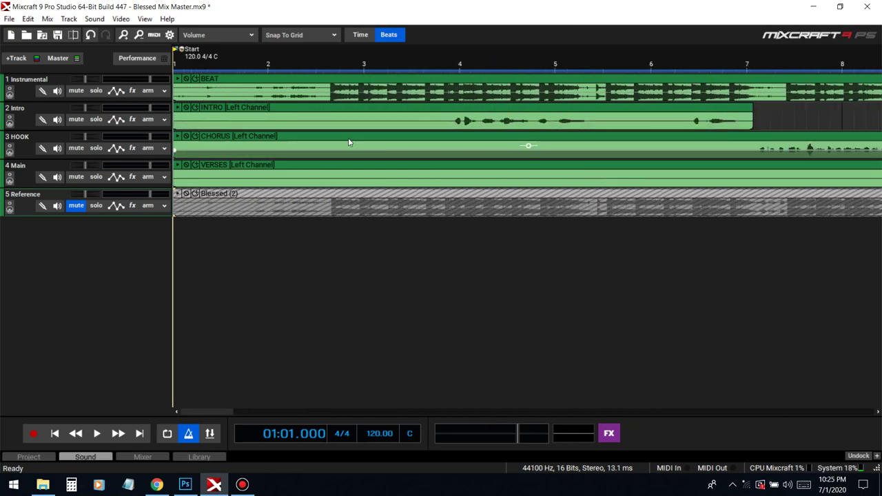
double_click(256, 89)
scroll(237, 364, up, 2)
scroll(236, 365, up, 8)
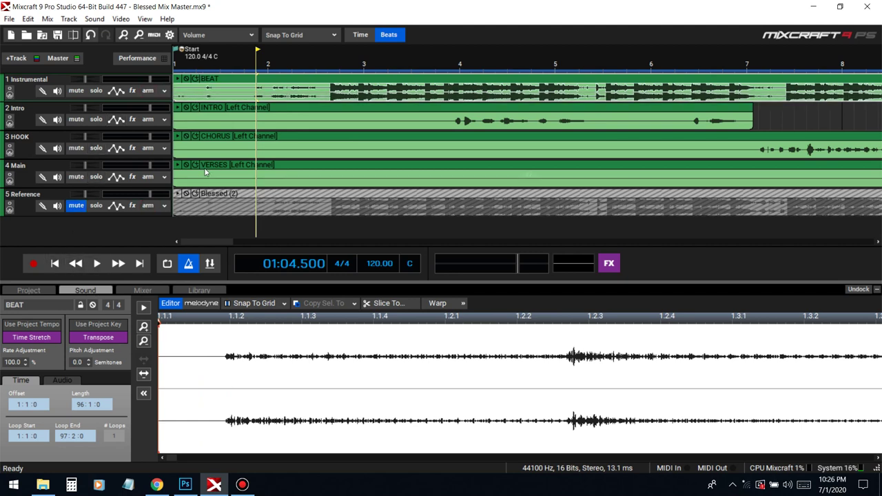
scroll(207, 181, up, 4)
click(54, 263)
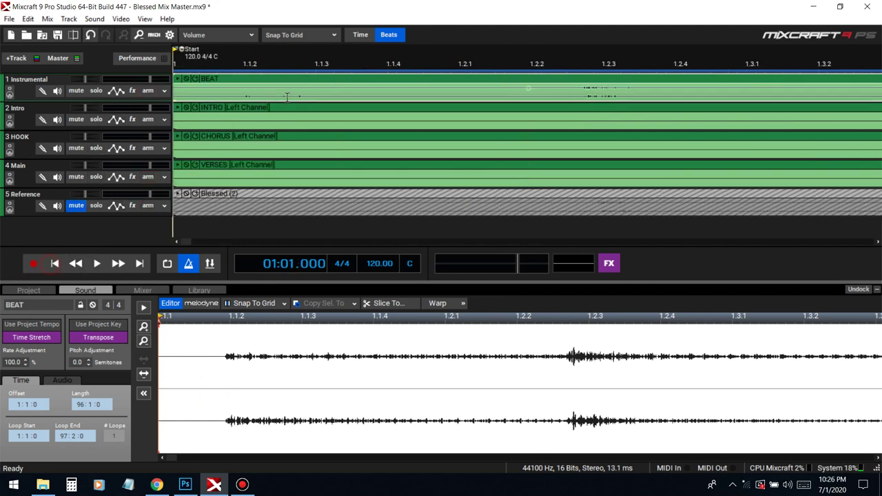
- Turn snapping off and trim the silence from the start of the BEAT clip on the Instrumental track
click(263, 35)
click(279, 32)
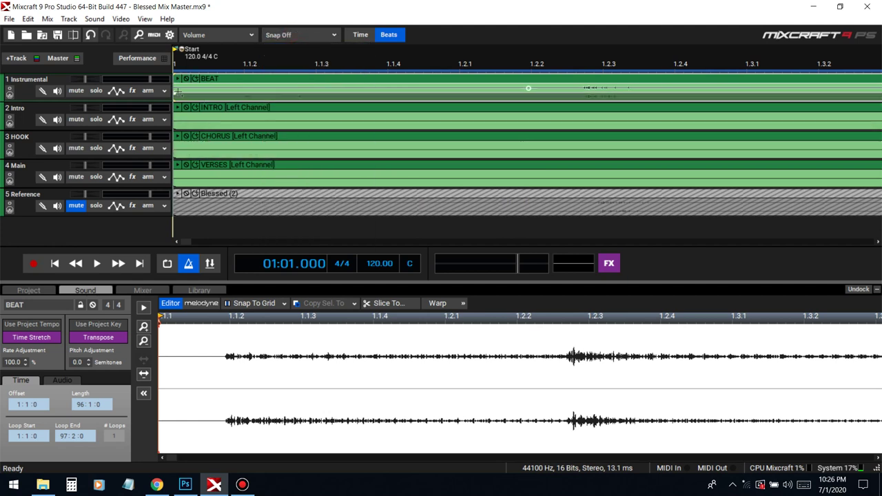
drag(174, 86, 240, 96)
click(243, 97)
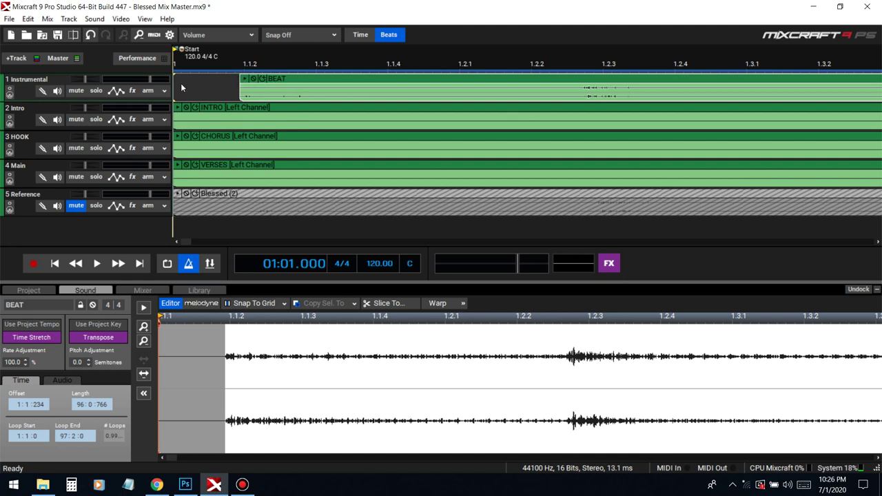
- Delete the stretch between the project start and the trimmed BEAT clip's start across all tracks
drag(174, 80, 212, 108)
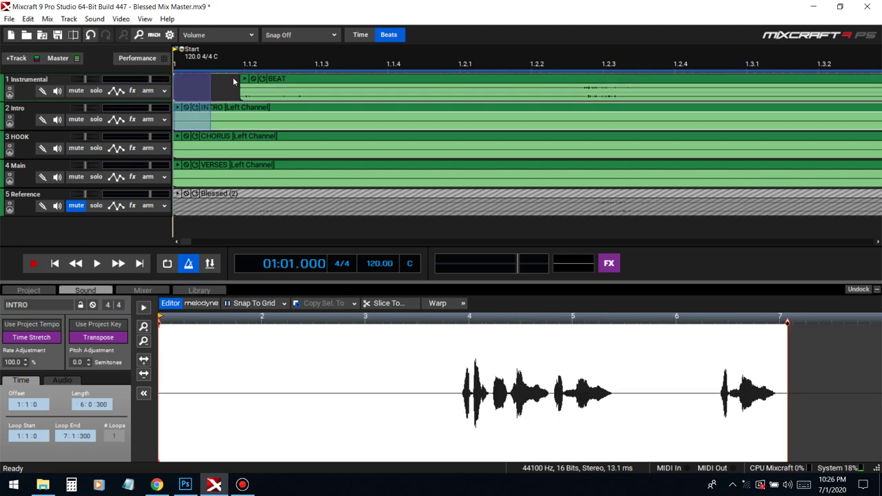
drag(174, 62, 242, 165)
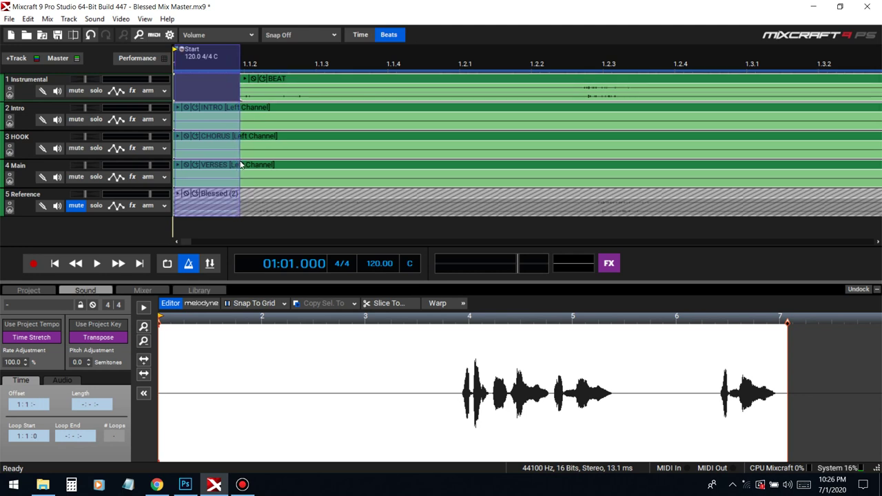
key(Delete)
- Switch snapping back to Snap To Grid and move the trimmed clips of all five tracks together to the project start
click(236, 156)
drag(227, 198, 459, 81)
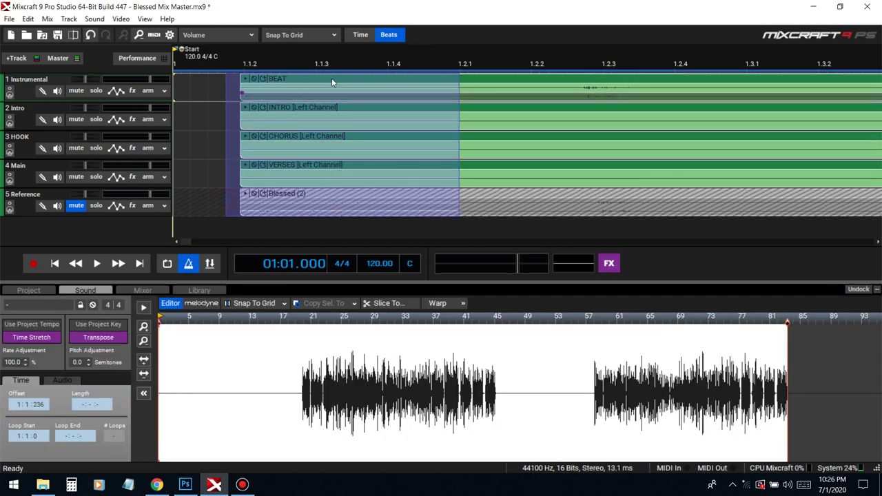
drag(331, 78, 257, 87)
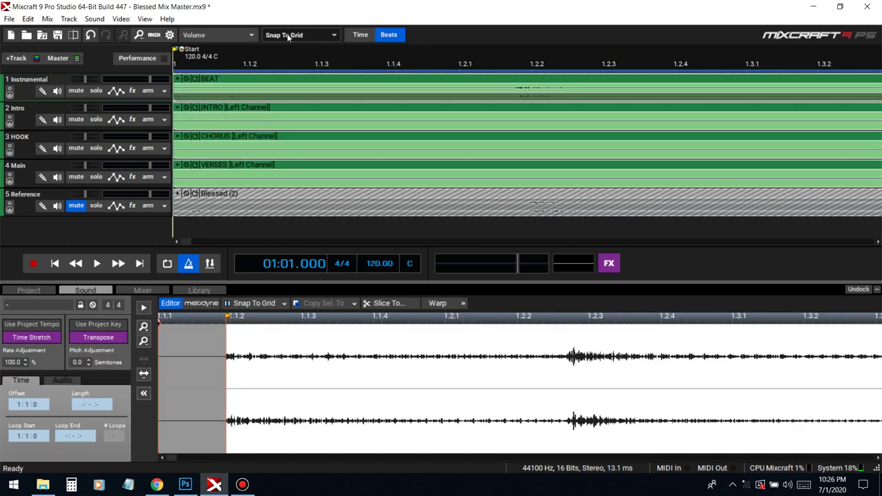
- Collapse the sound editor and set the project tempo to 151 BPM
click(877, 290)
scroll(556, 135, down, 4)
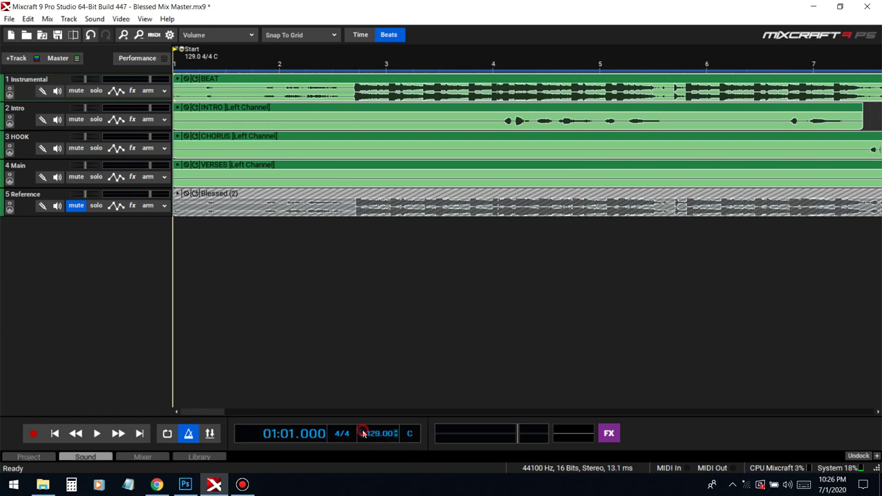
scroll(364, 432, up, 2)
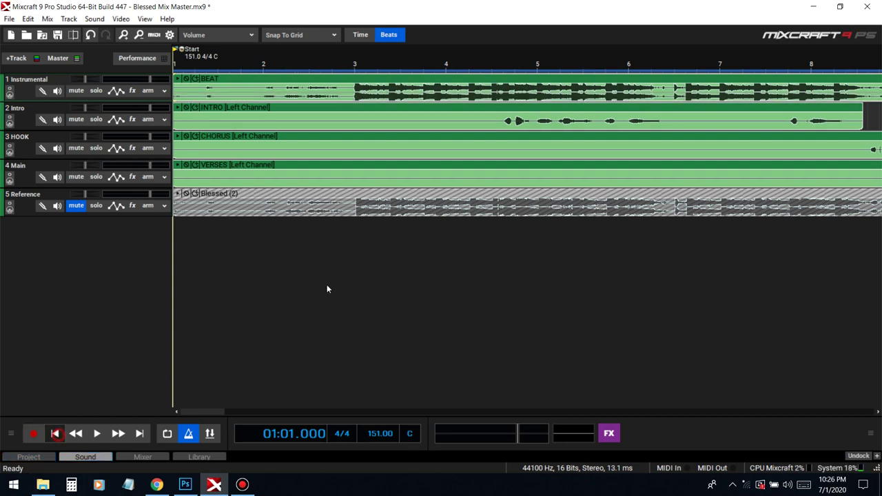
- Play the song from the start with the metronome and lower the system speaker volume to 38
key(space)
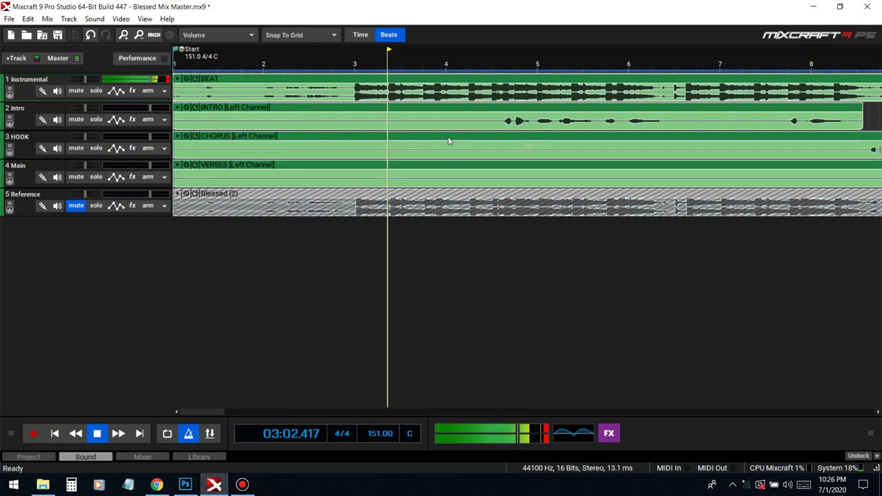
scroll(449, 141, down, 5)
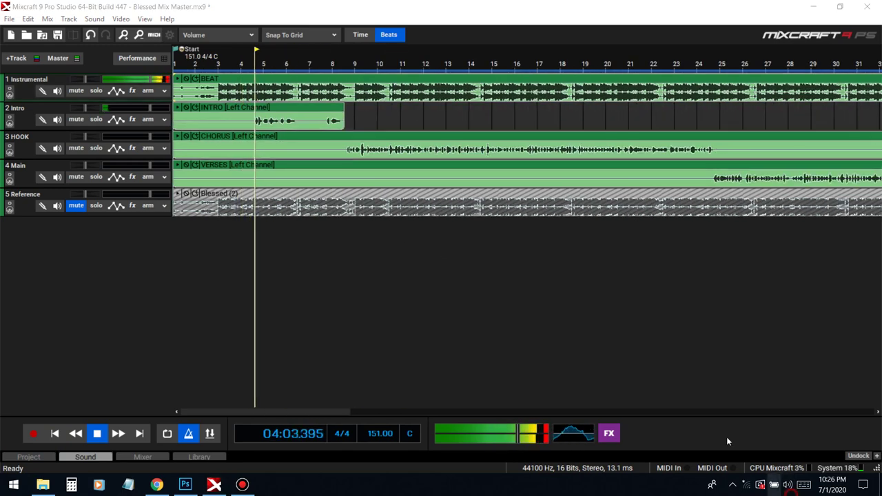
scroll(706, 429, down, 13)
scroll(673, 431, down, 6)
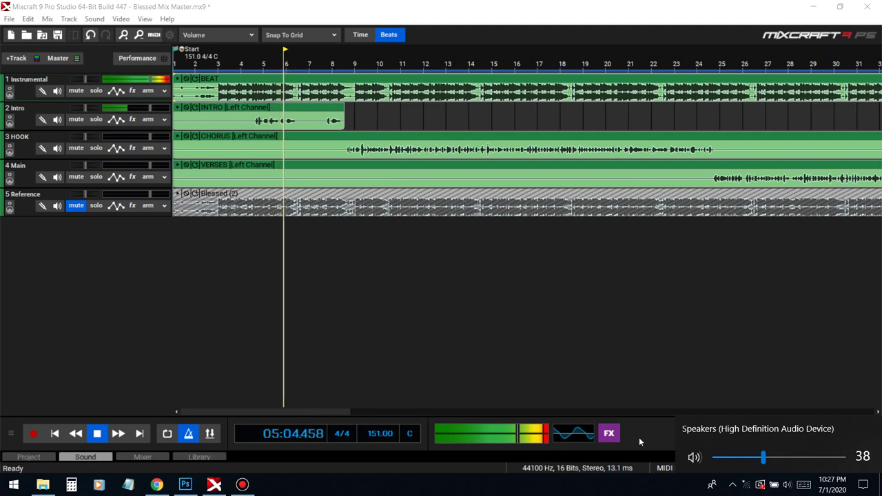
key(space)
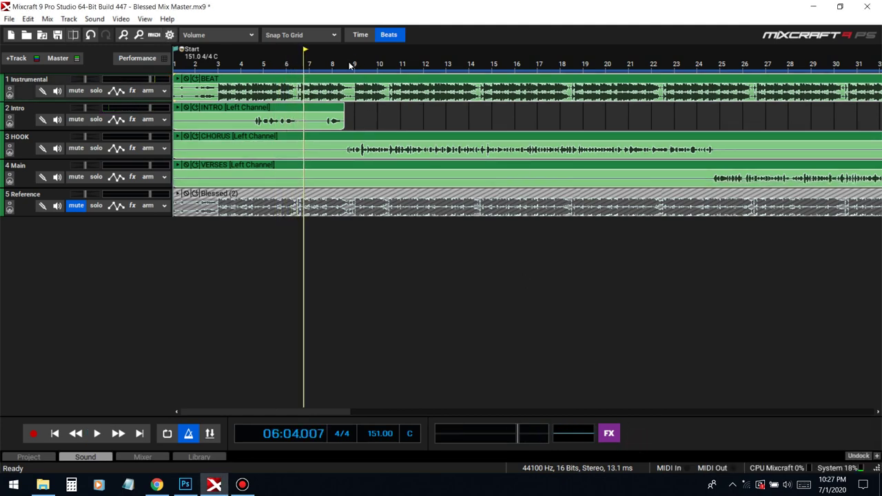
- Play the passage around bar 9 where the hook vocals begin to check their timing against the tempo
scroll(620, 140, up, 5)
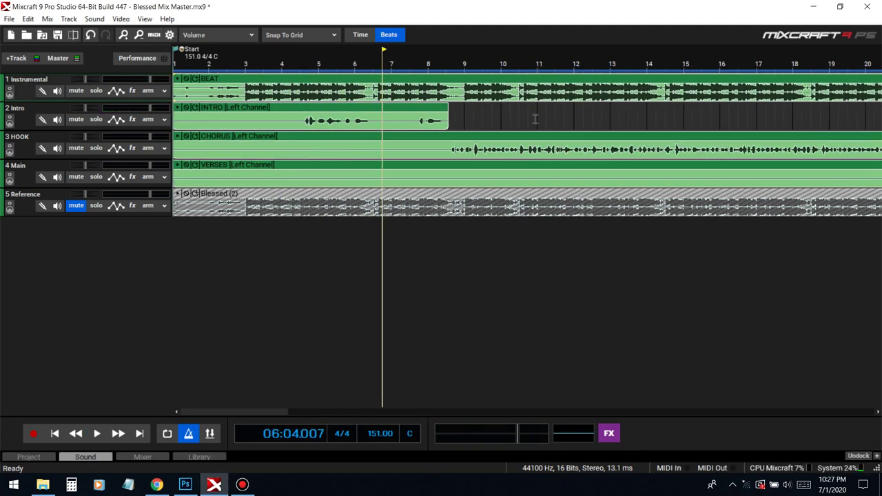
scroll(620, 139, up, 2)
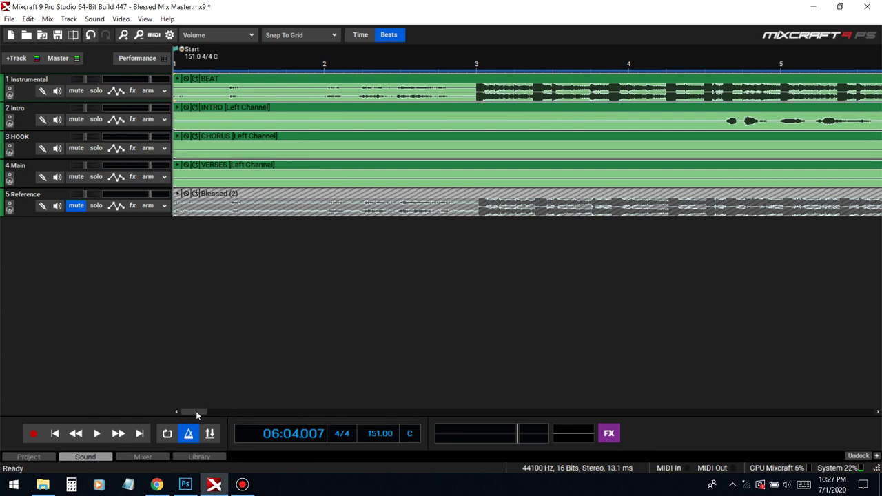
drag(196, 411, 222, 396)
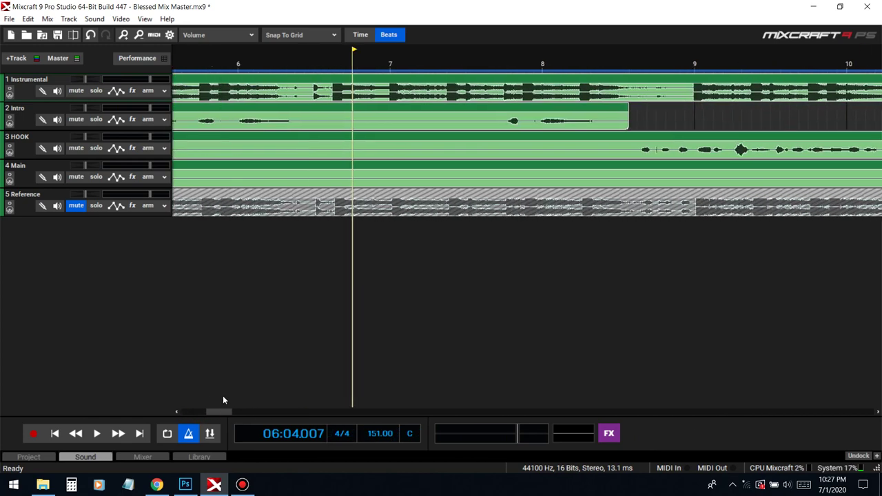
click(676, 61)
key(space)
scroll(737, 109, down, 10)
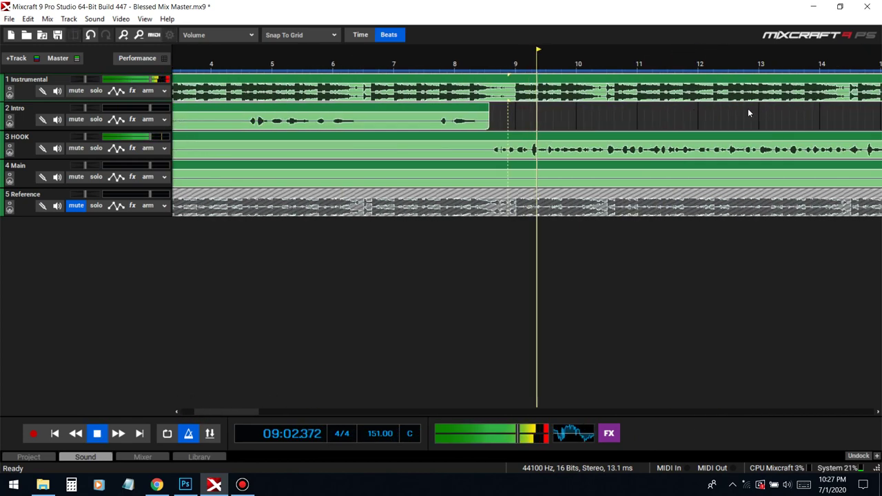
key(space)
scroll(360, 113, down, 3)
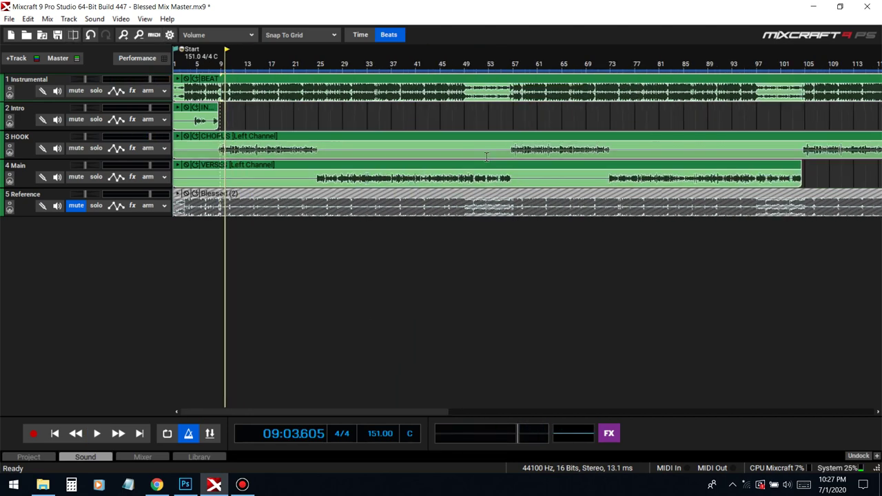
- Play the song from bar 69 and raise the metronome volume to about 63%
click(422, 58)
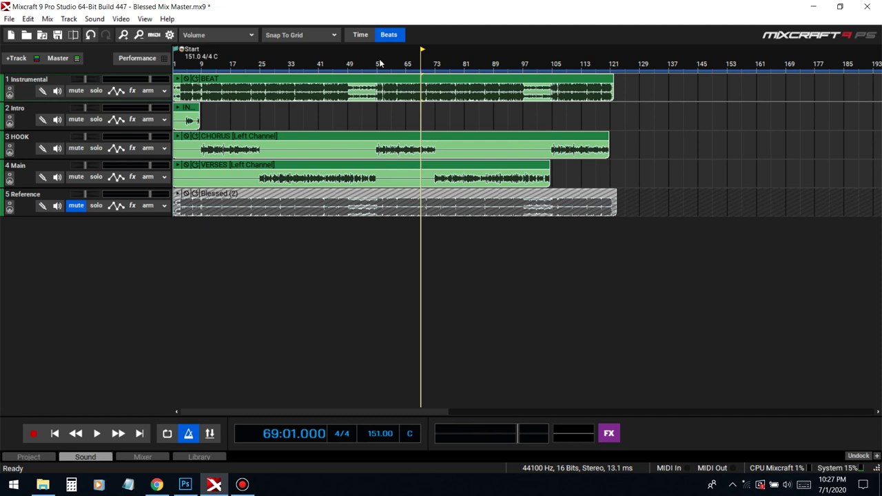
key(space)
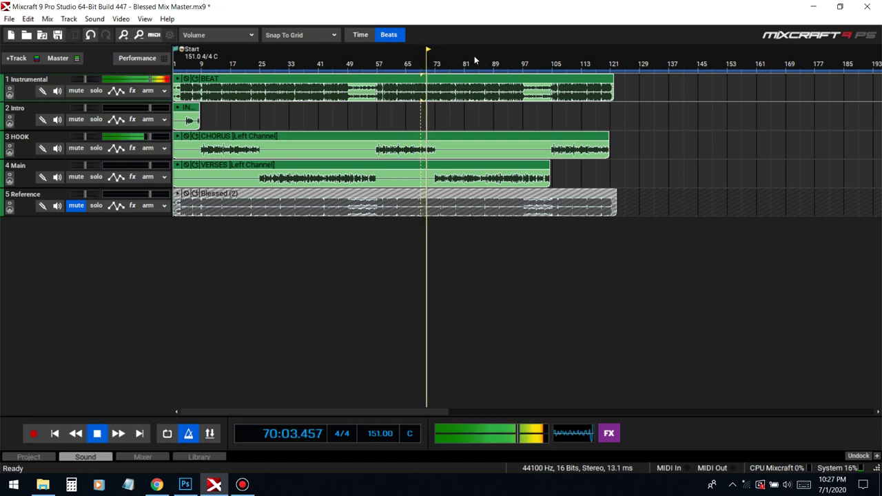
click(209, 434)
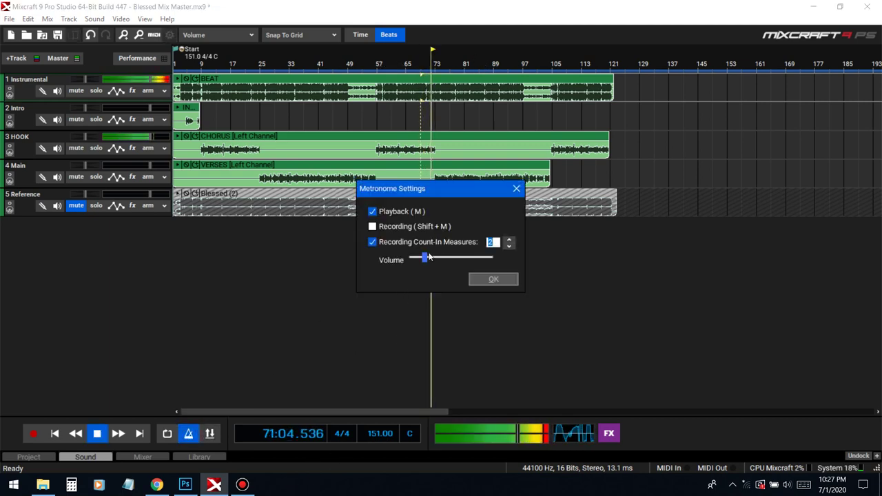
drag(425, 259, 459, 268)
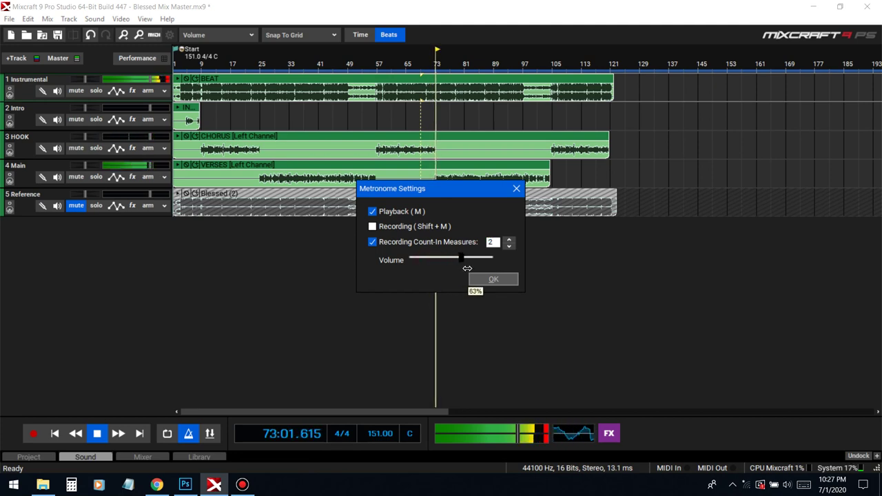
click(491, 279)
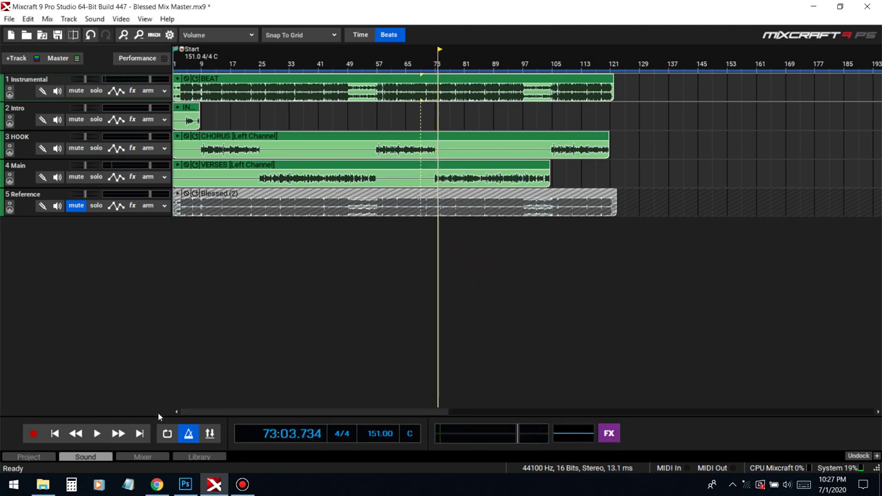
- Play the song from the start and inspect the effects on the master track
click(54, 433)
key(space)
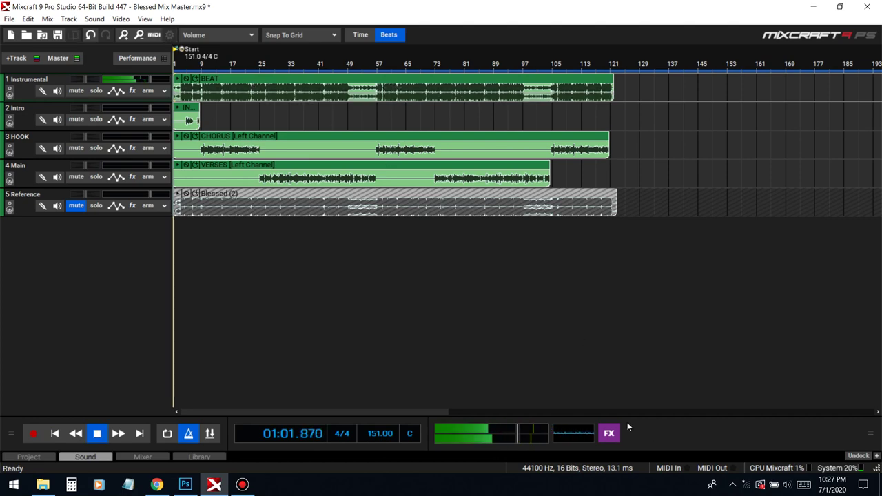
click(608, 432)
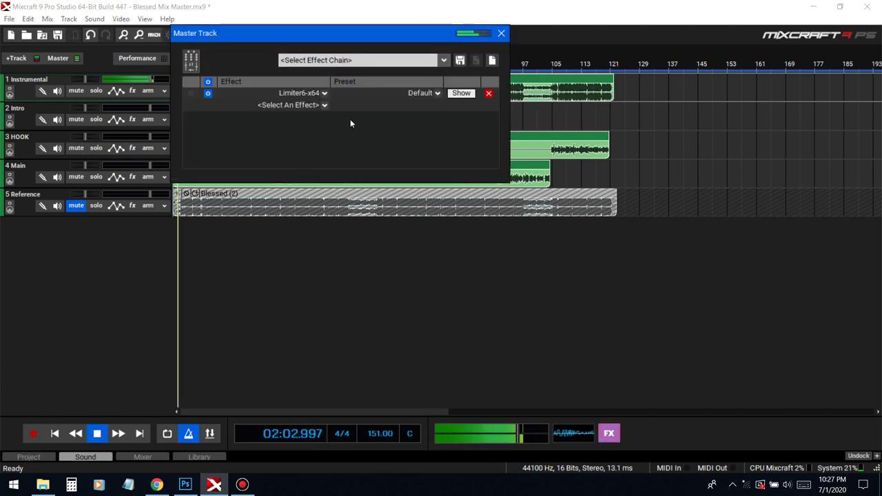
click(500, 33)
key(space)
- Solo the HOOK and Instrumental tracks and loop the first hook from bar 9 to bar 25
scroll(313, 143, up, 4)
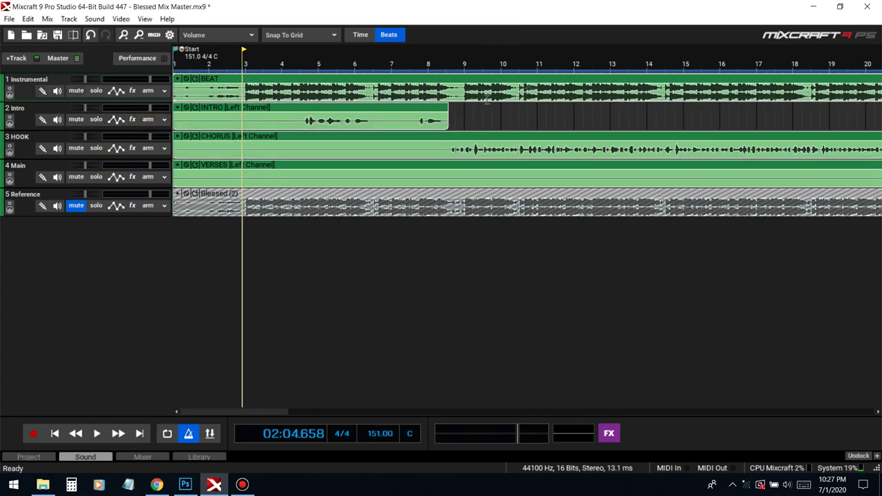
scroll(580, 122, down, 3)
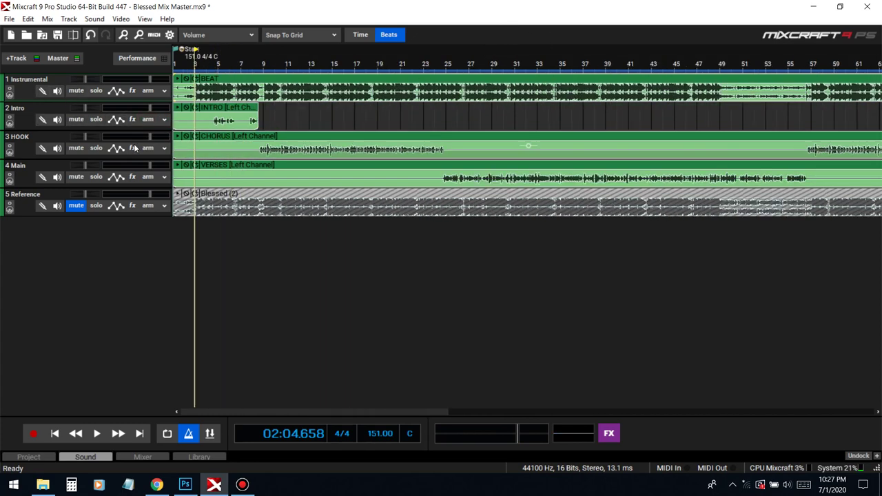
click(96, 148)
click(96, 91)
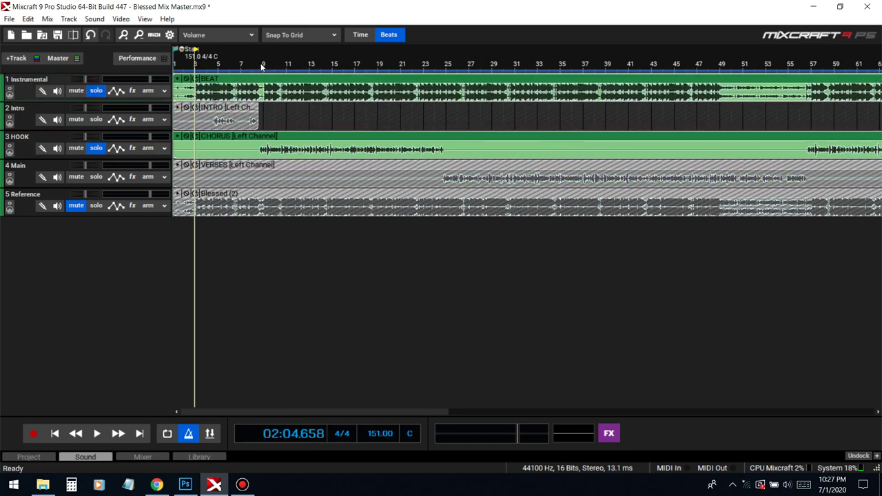
drag(262, 66, 445, 88)
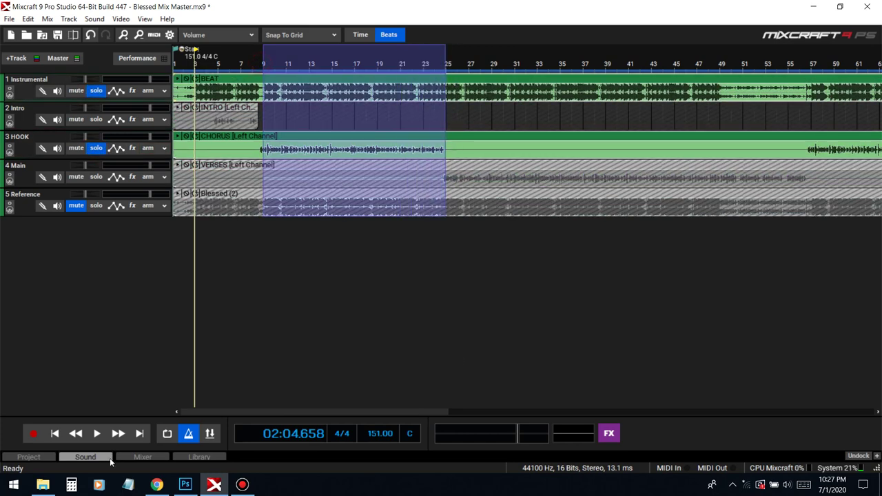
click(167, 434)
- Load the #Radio Clear effect chain on the HOOK track and close its effect list
click(132, 148)
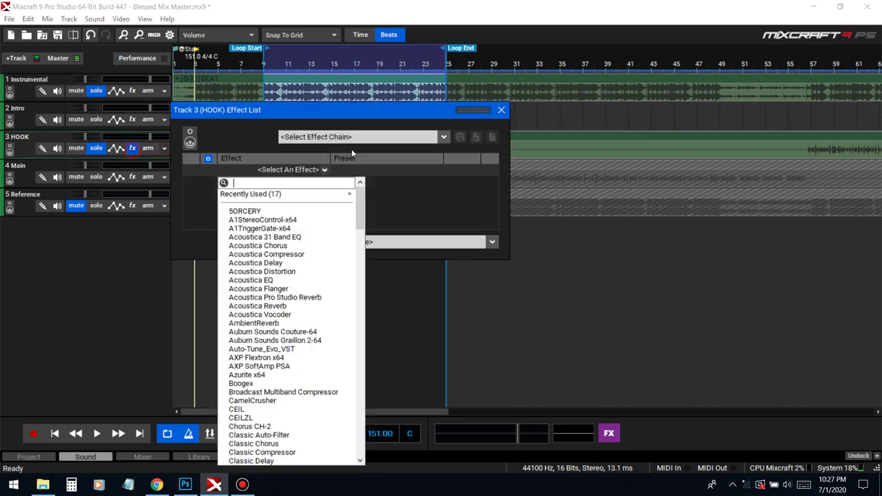
click(346, 137)
click(307, 140)
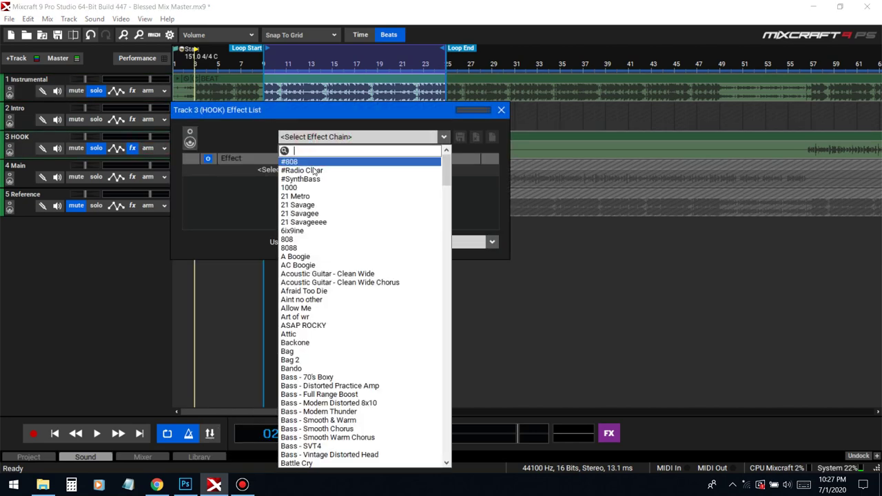
click(313, 170)
click(501, 110)
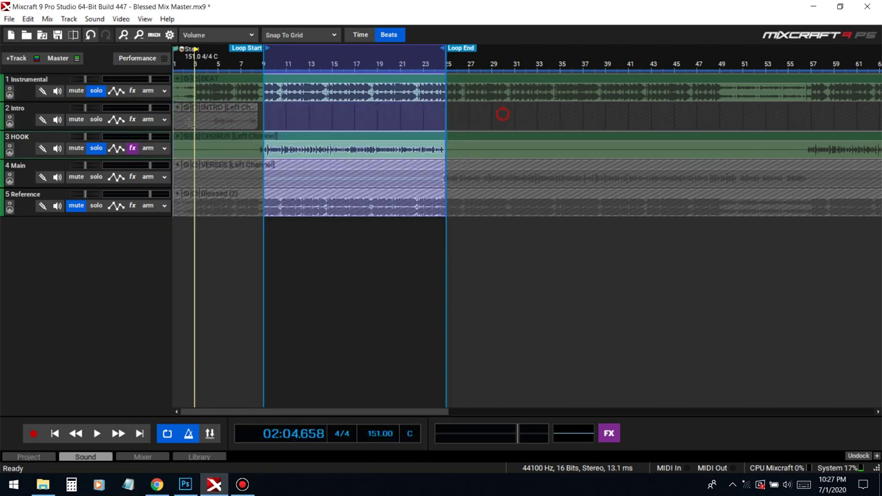
- Clear the time selection and lower the Instrumental track's volume
click(549, 103)
drag(149, 82, 120, 82)
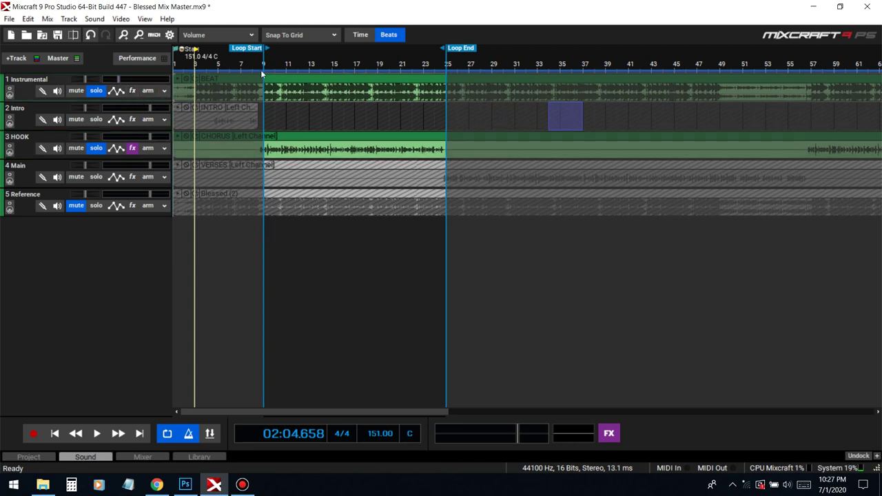
- Play the hook briefly and review the #Radio Clear chain in the HOOK track's effect list
key(space)
key(space)
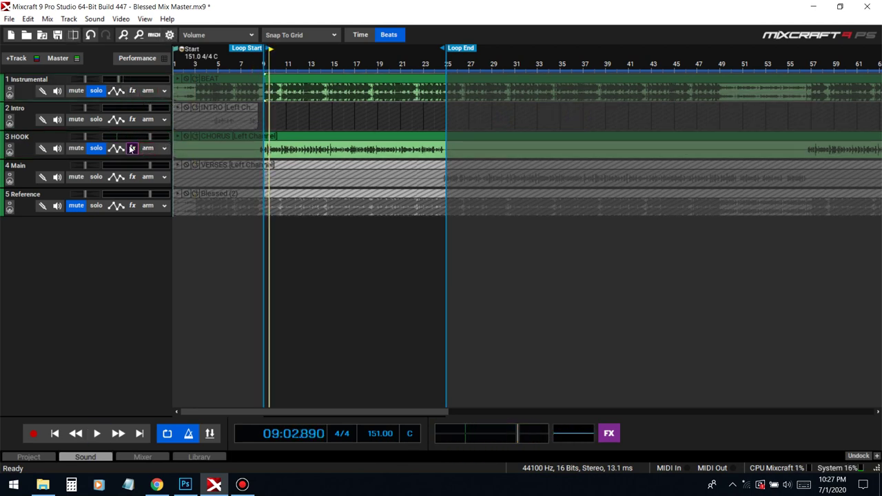
click(131, 149)
drag(259, 111, 314, 184)
click(370, 213)
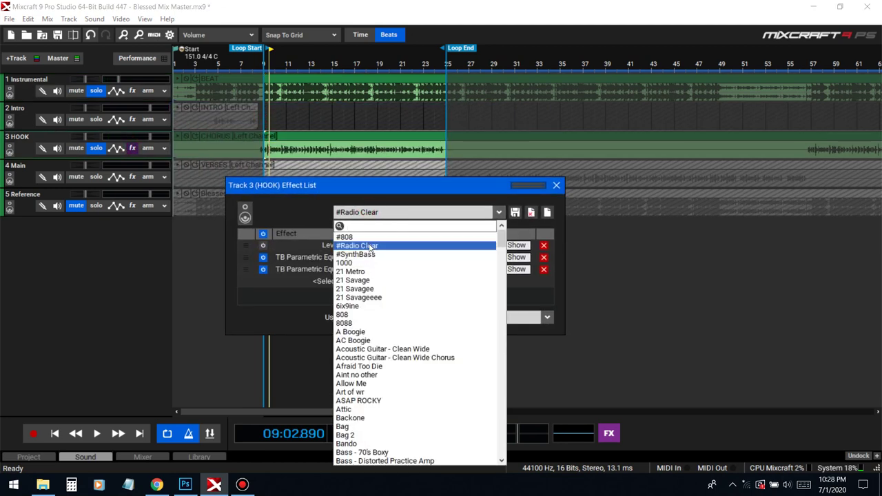
click(261, 213)
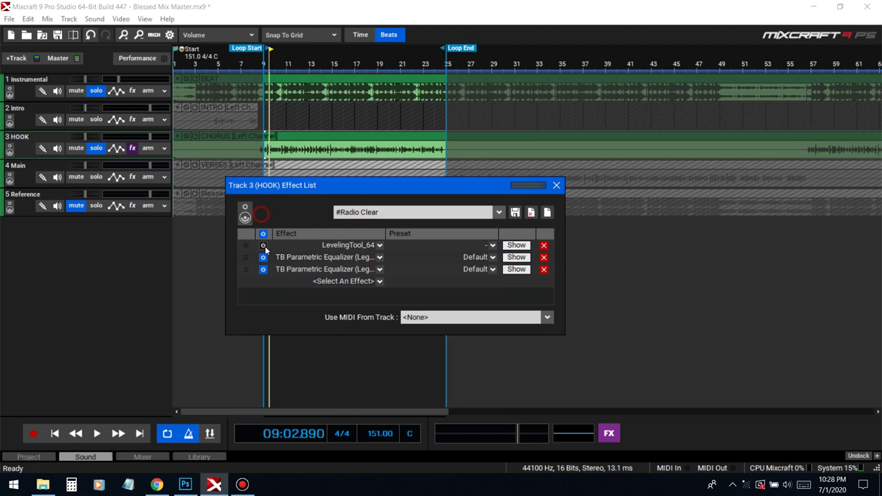
- Enable LevelingTool_64 on the HOOK track and inspect its settings and those of both TB Parametric Equalizers
click(515, 246)
click(694, 105)
click(516, 269)
click(612, 29)
click(516, 257)
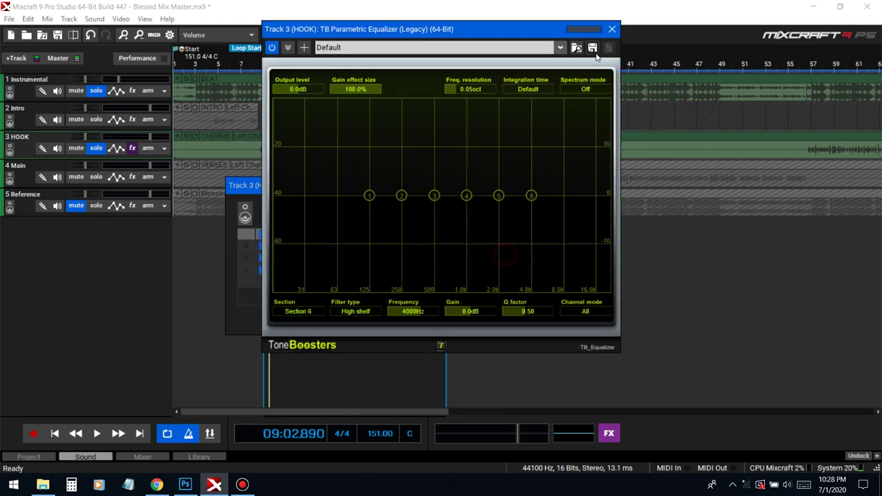
click(611, 29)
- Play the hook while bypassing and re-enabling LevelingTool_64 to compare the vocal with and without it
key(space)
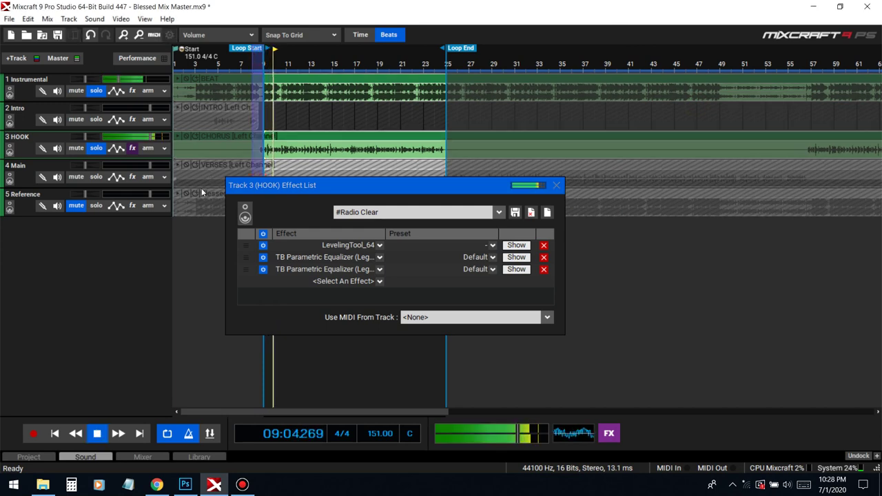
key(space)
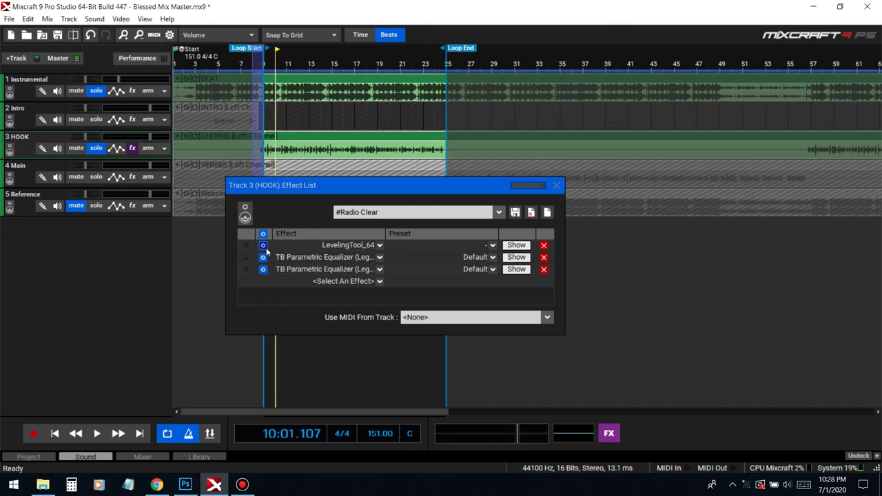
click(263, 246)
key(space)
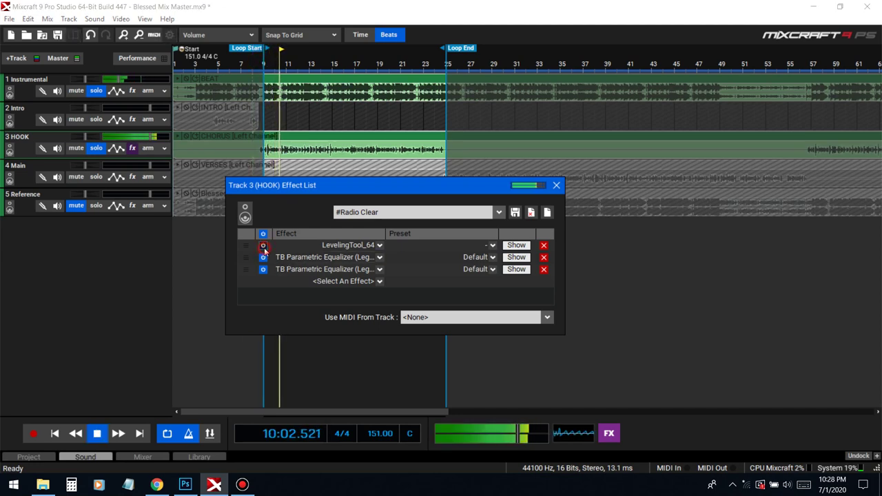
click(263, 246)
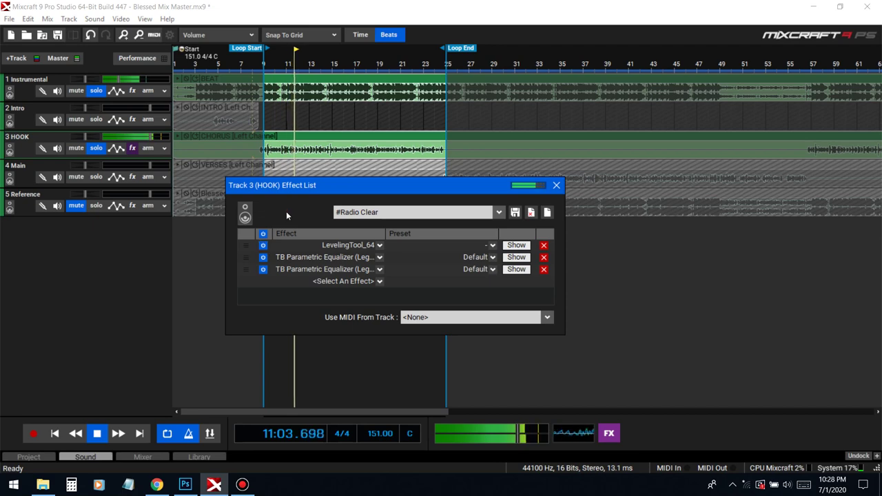
- Open the LevelingTool_64 settings, close the HOOK effect list and move the plugin window below the HOOK track
click(516, 245)
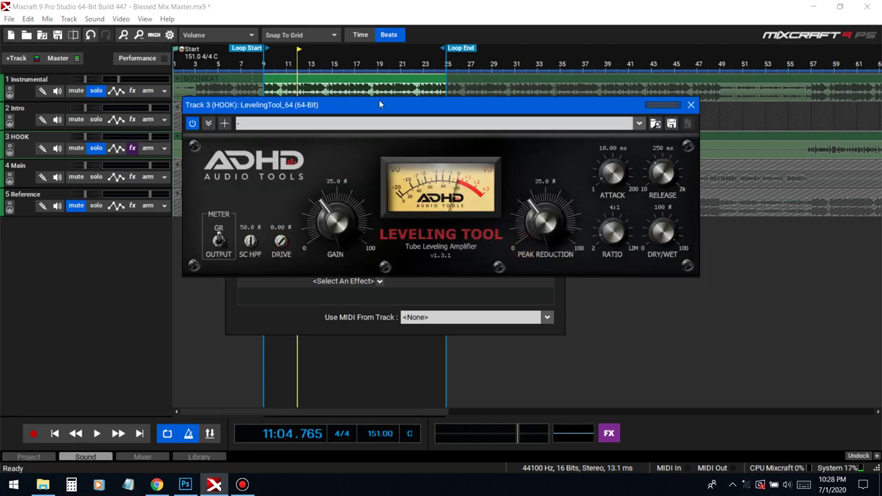
drag(379, 105, 392, 236)
click(556, 187)
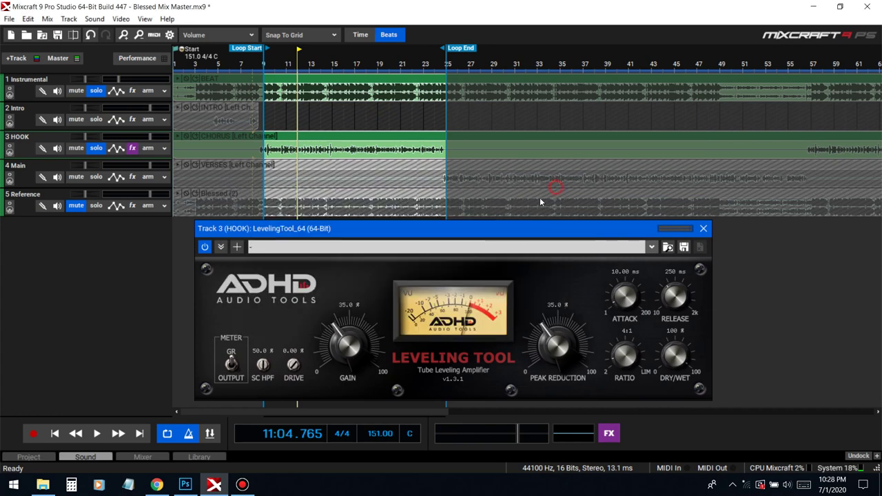
drag(489, 232, 465, 183)
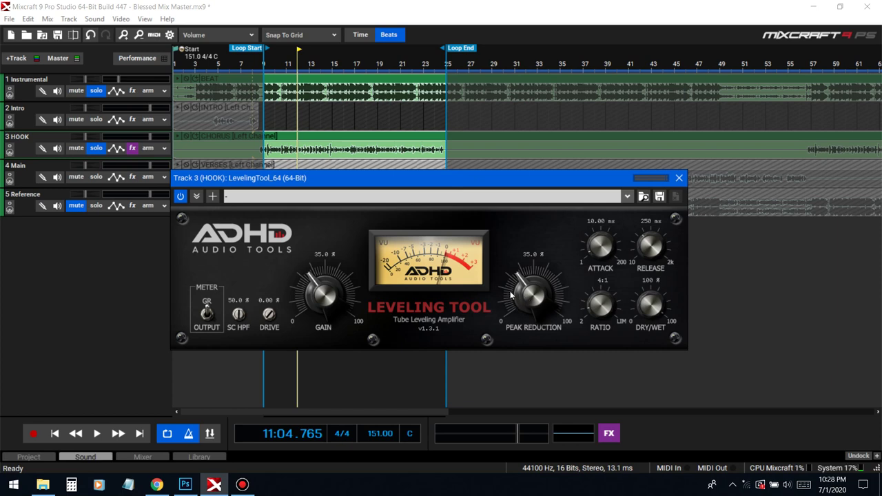
- While the hook plays, raise the LevelingTool's peak reduction to 58.5 % and its attack to 84.6 ms
key(space)
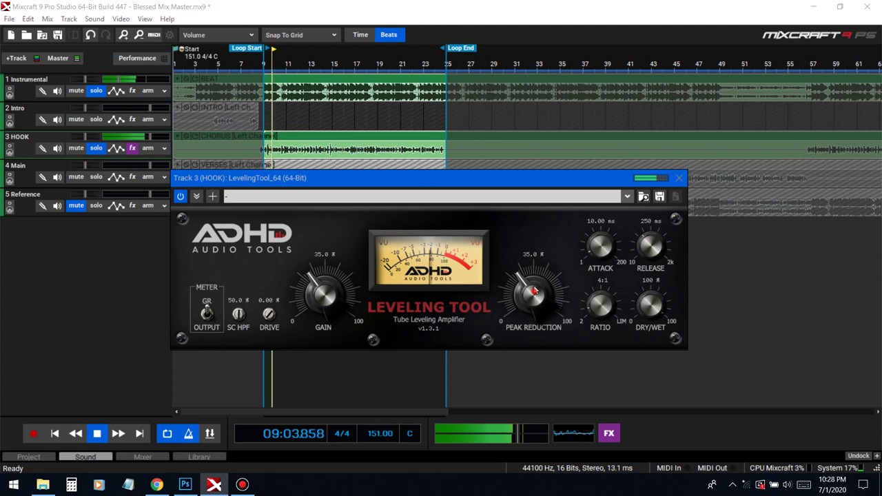
drag(535, 292, 534, 229)
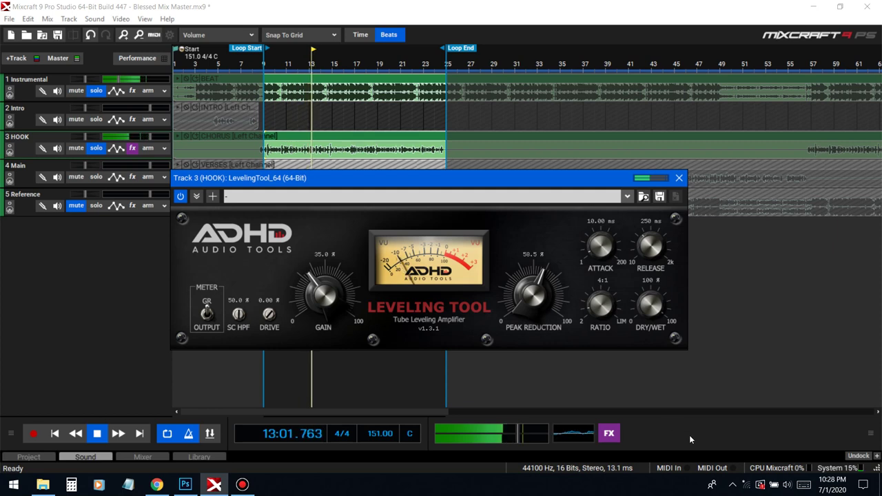
drag(598, 245, 618, 189)
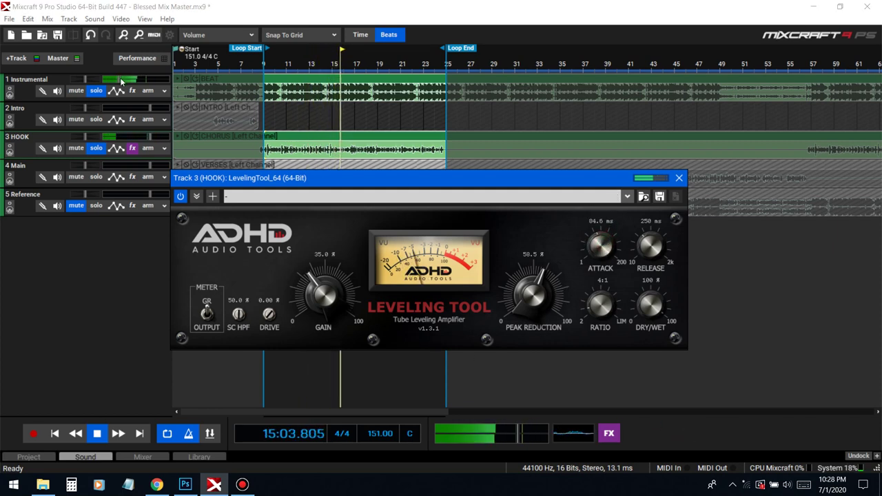
- Lower the Instrumental track's volume further and set the attack to 83.8 ms, replaying the hook from bar 9
drag(120, 78, 113, 76)
drag(597, 250, 597, 250)
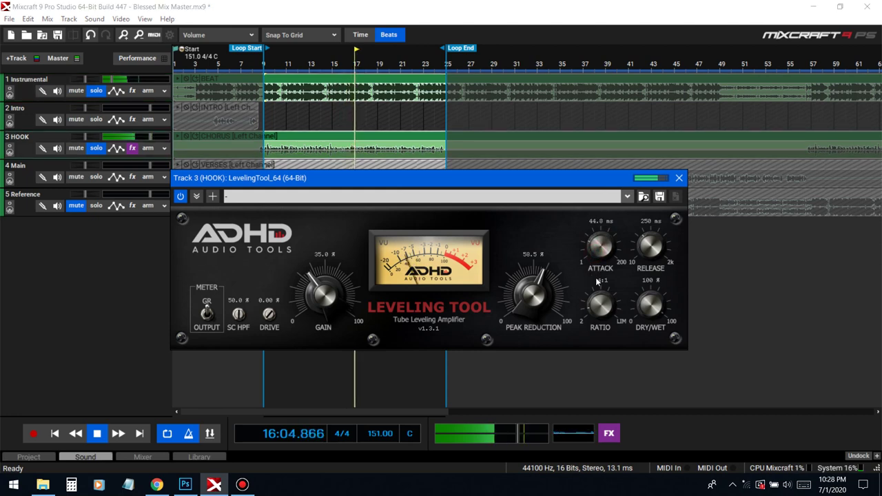
click(259, 68)
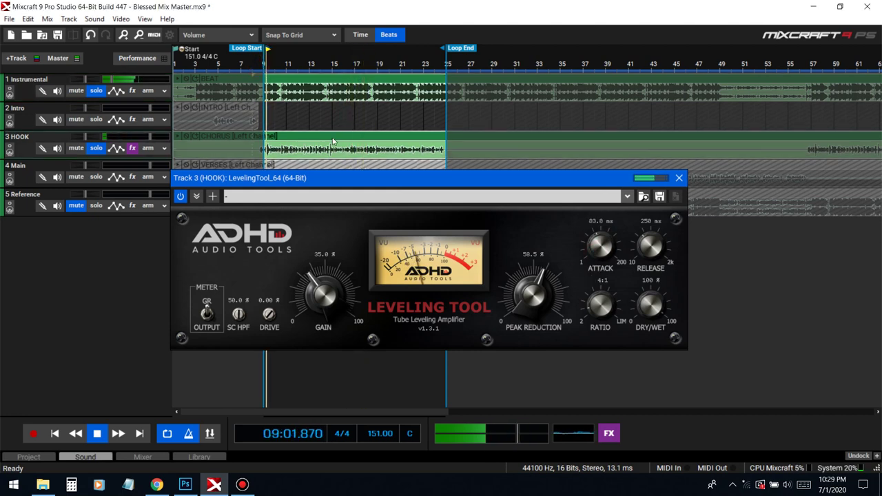
key(space)
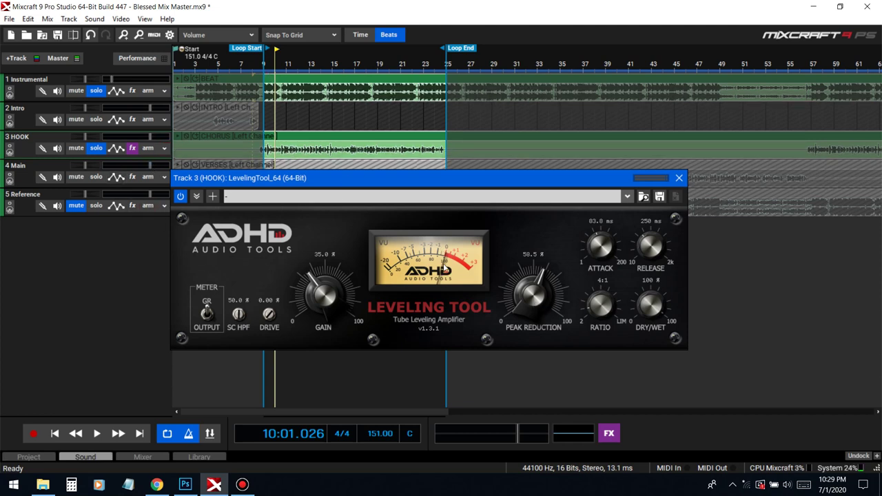
- Return to bar 9 and replay the opening of the hook to listen to the compression
click(263, 66)
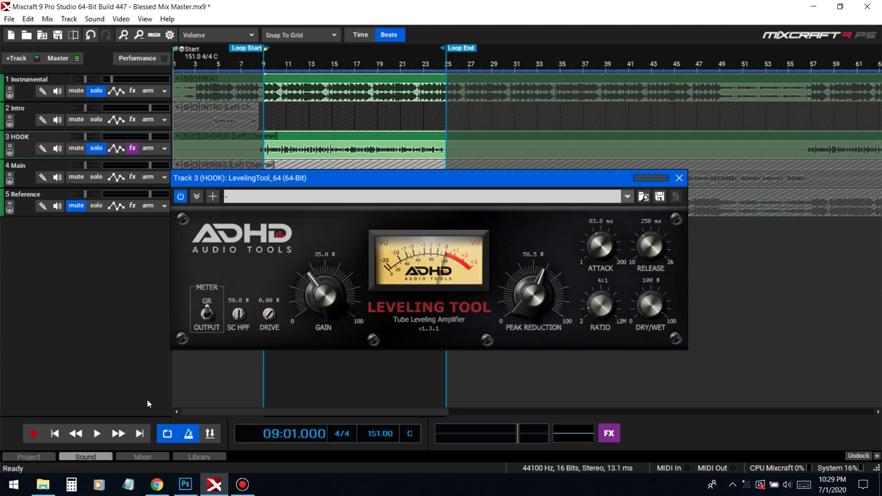
click(95, 437)
click(97, 434)
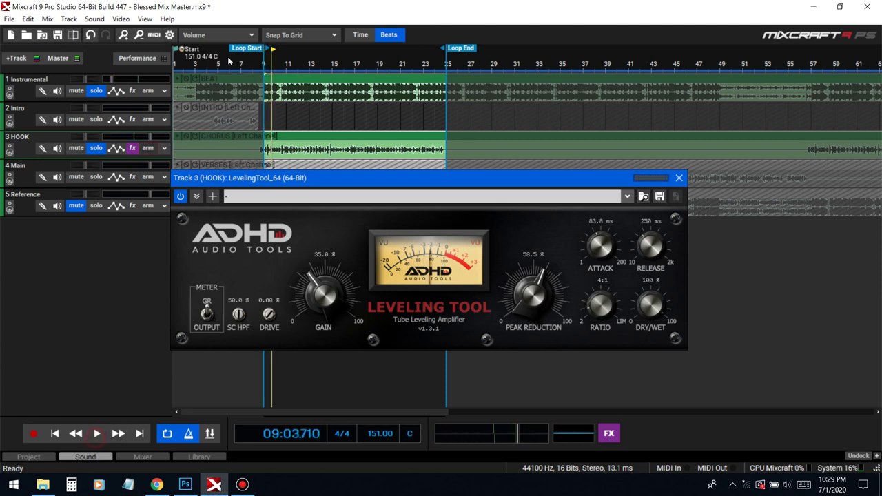
click(97, 434)
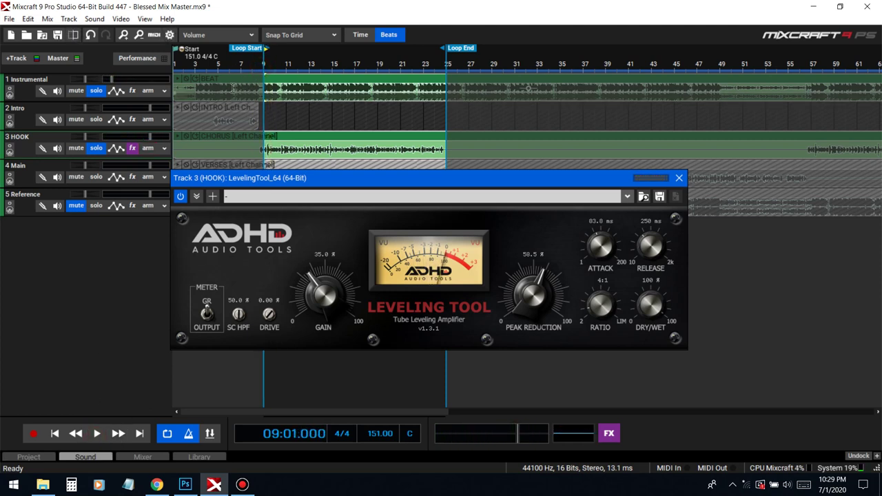
click(290, 139)
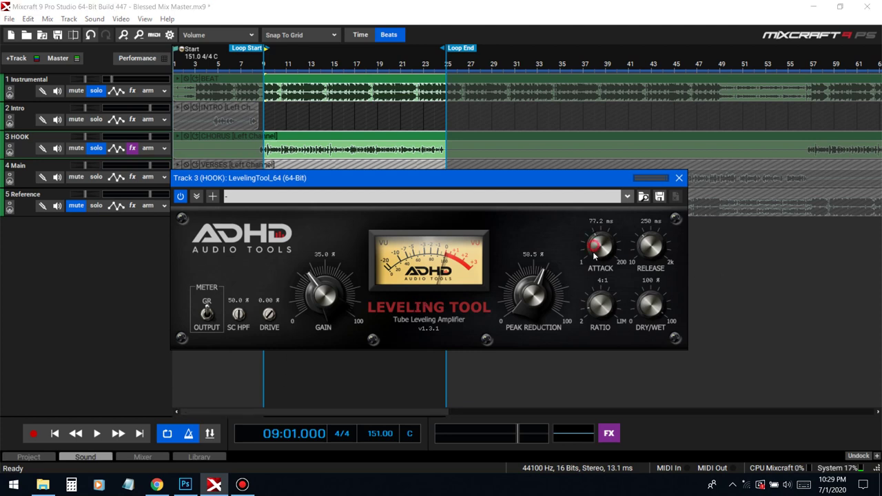
- Replay the hook from bar 9 while lowering the attack to 12.5 ms and raising the release to 401 ms
drag(593, 251, 595, 262)
click(98, 433)
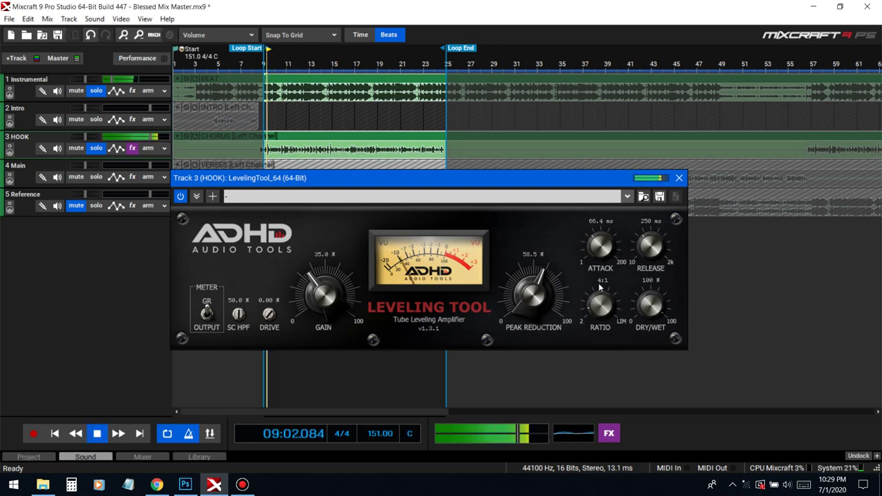
drag(600, 245, 609, 265)
click(252, 63)
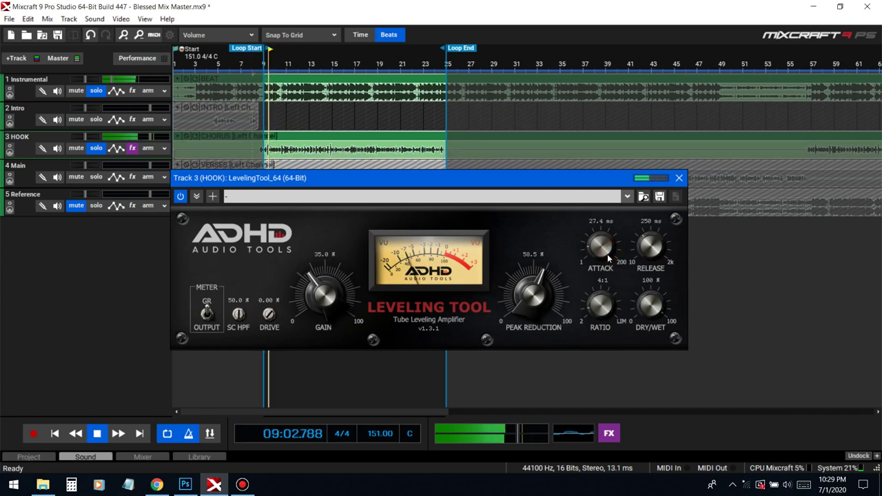
click(259, 65)
drag(600, 244, 645, 233)
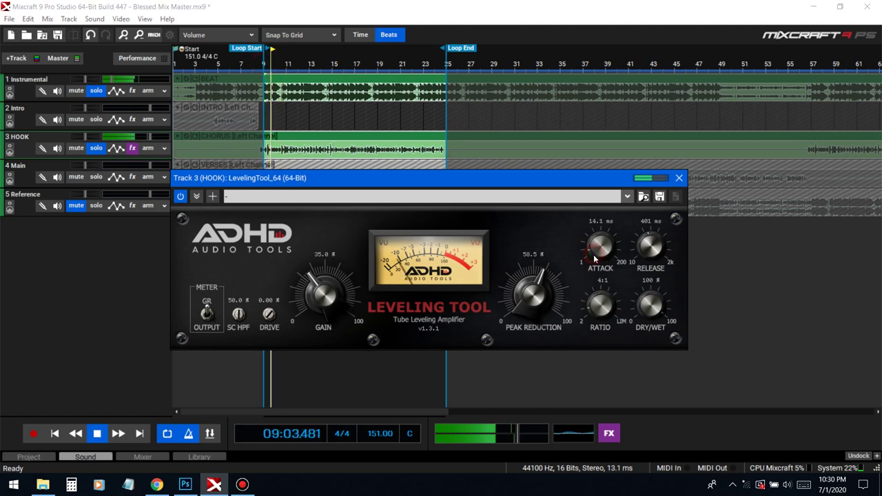
drag(598, 252, 596, 260)
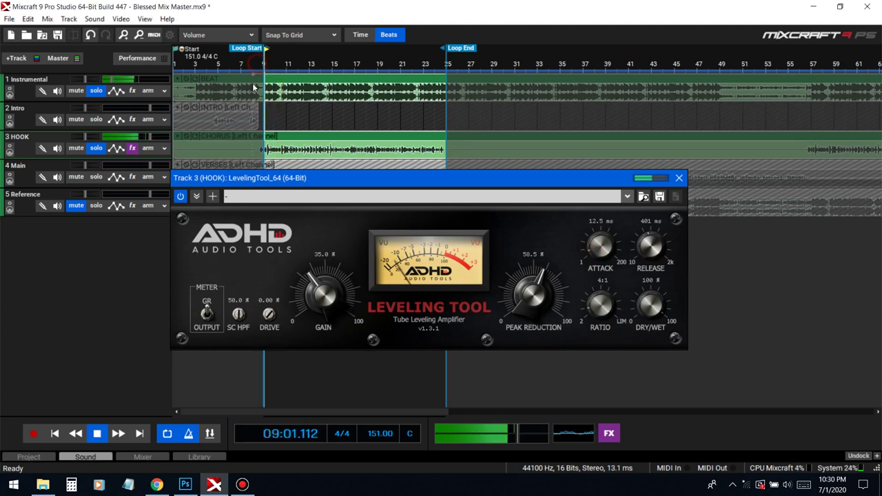
- Try a 5:1 compression ratio, settle on 3:1 and replay the hook from bar 9
drag(596, 303, 597, 296)
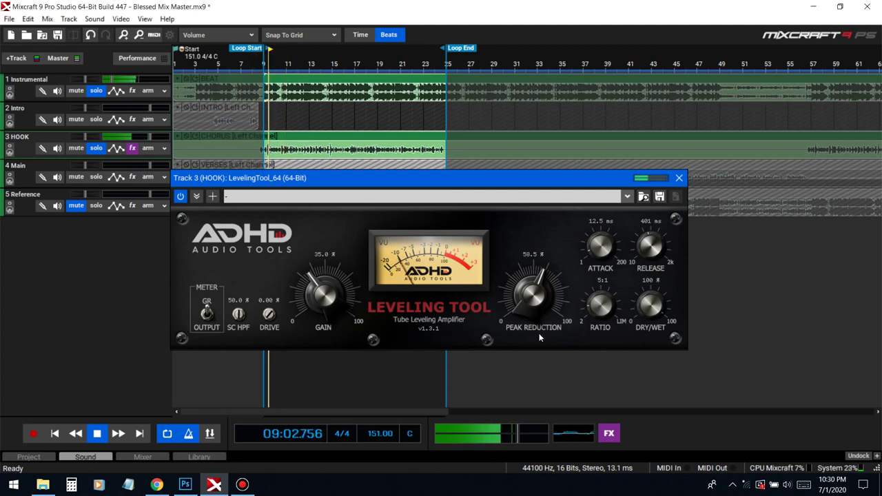
drag(603, 305, 609, 316)
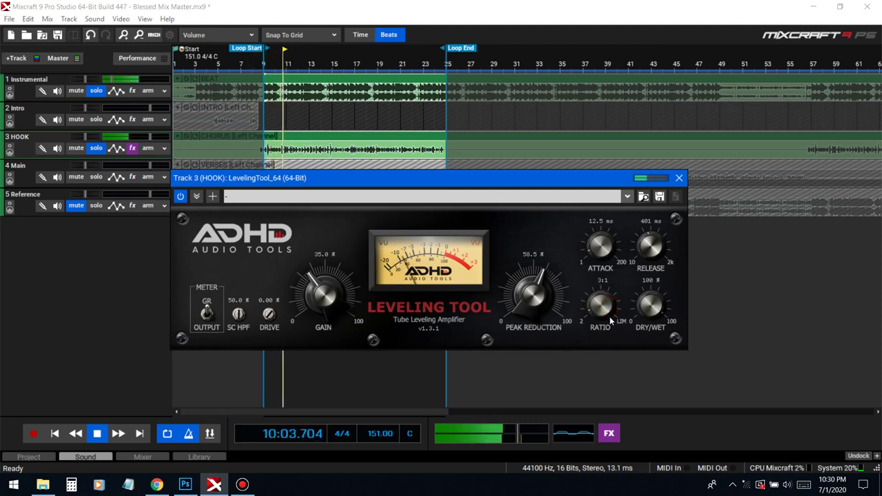
click(257, 60)
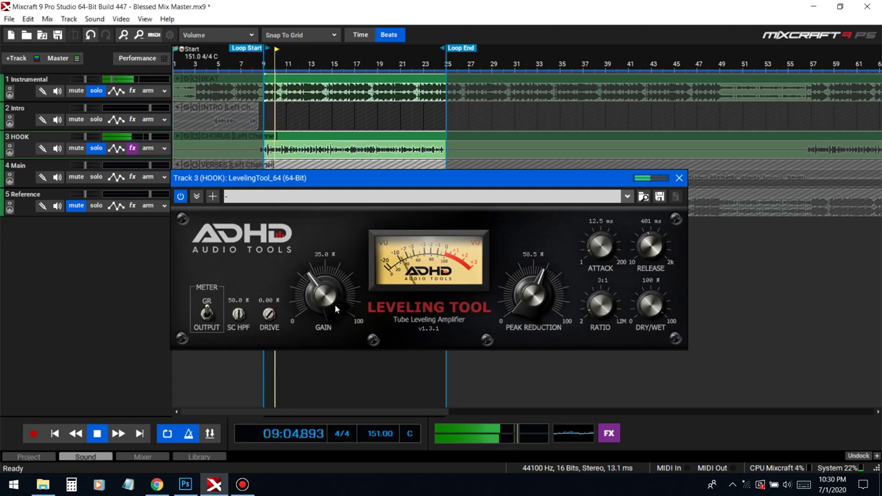
- Stop playback, raise the LevelingTool's gain to 62.7 % and resume playing the hook
key(space)
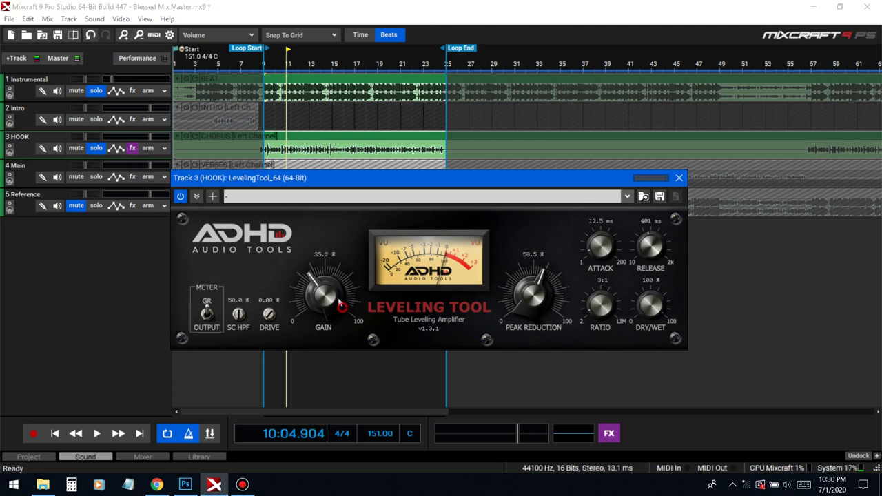
drag(343, 308, 302, 246)
key(space)
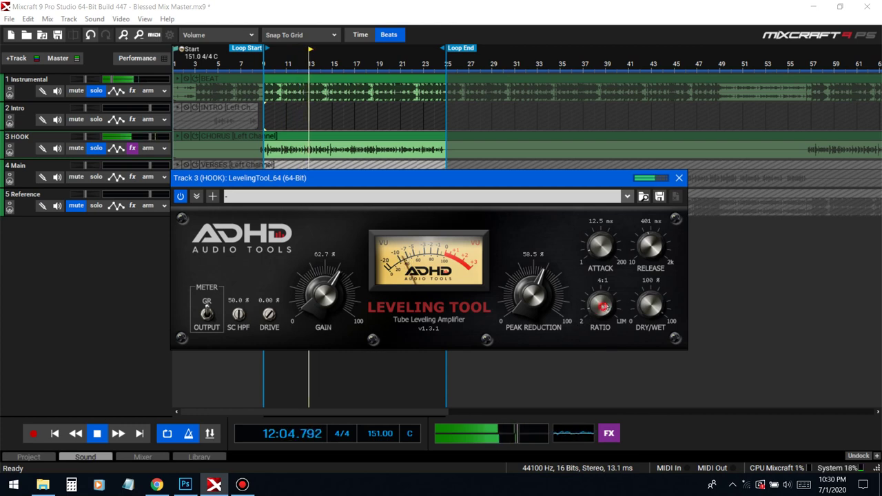
- Audition a 6:1 ratio, replay the hook from bar 9 and return the ratio to 3:1
drag(601, 308, 606, 296)
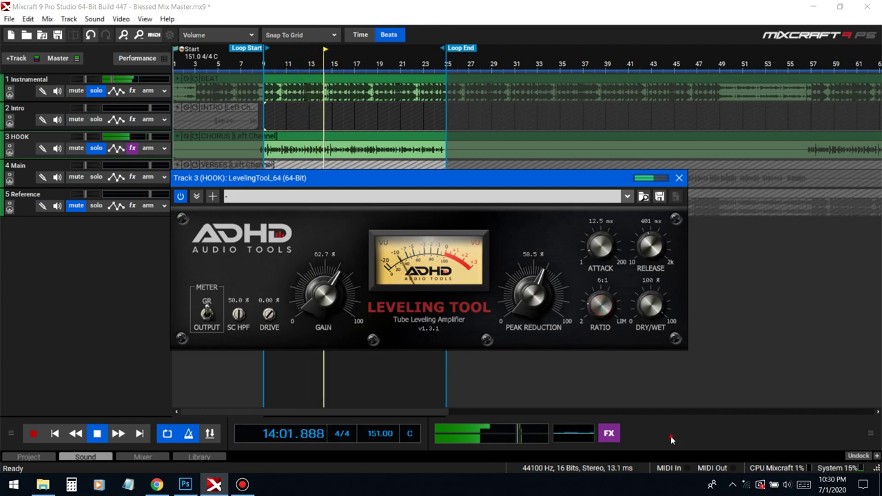
key(space)
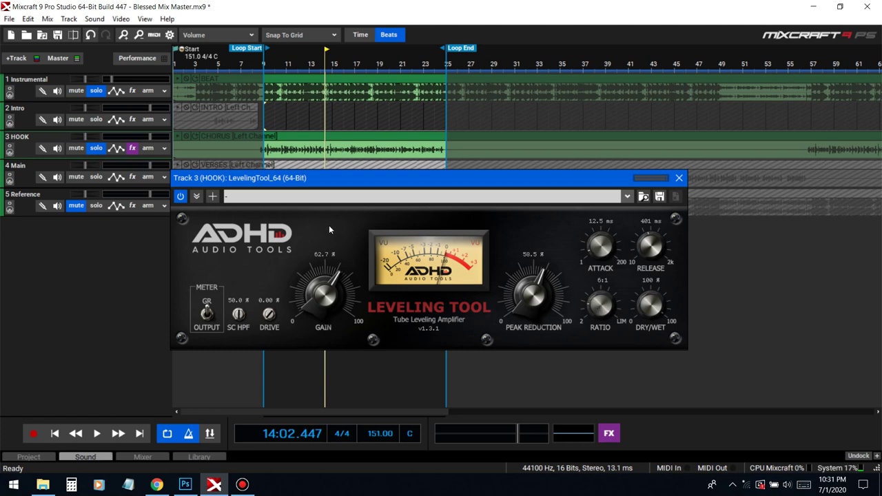
click(261, 64)
key(space)
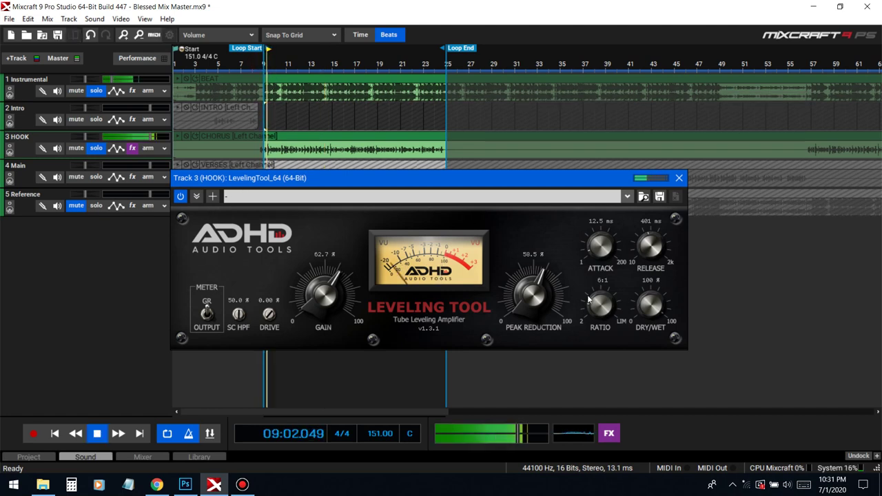
drag(600, 305, 602, 322)
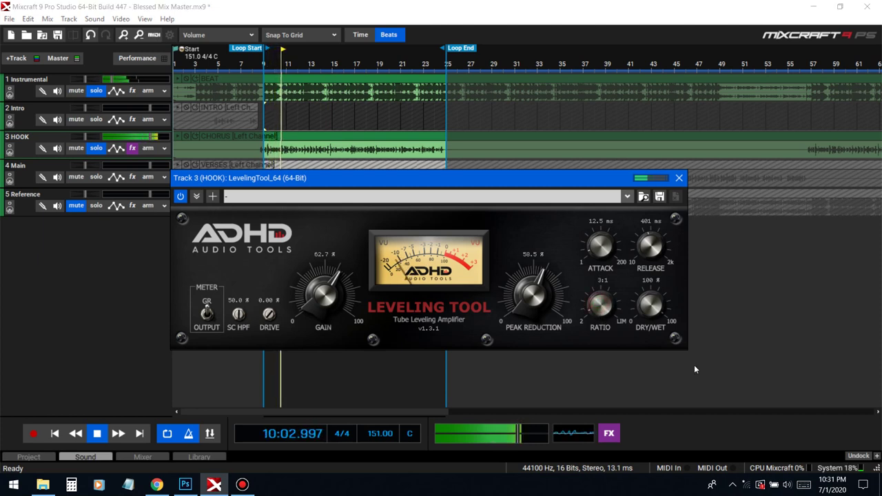
key(space)
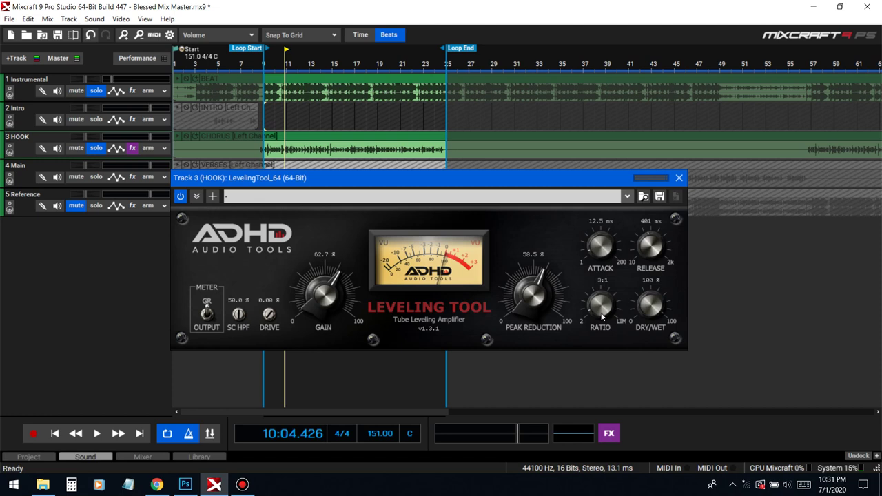
- Set the LevelingTool's ratio to 6:1 and replay the hook from bar 9 while lowering the release to 358 ms
drag(602, 317, 606, 304)
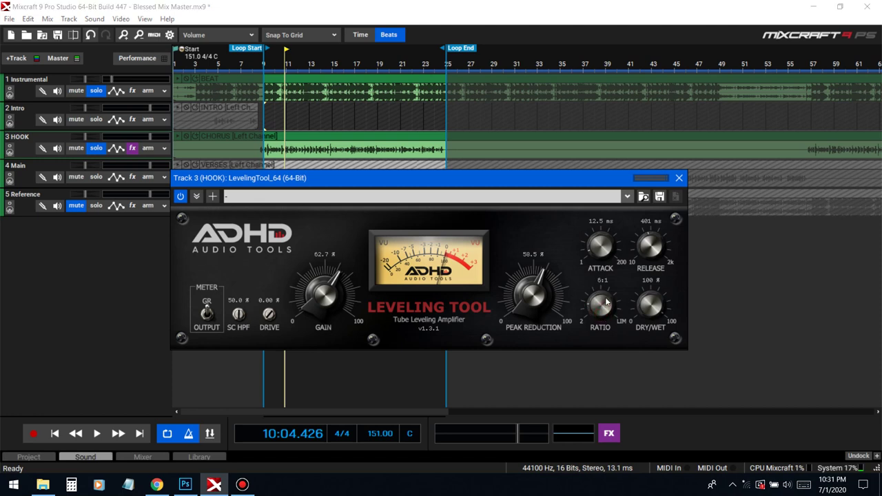
click(259, 65)
key(space)
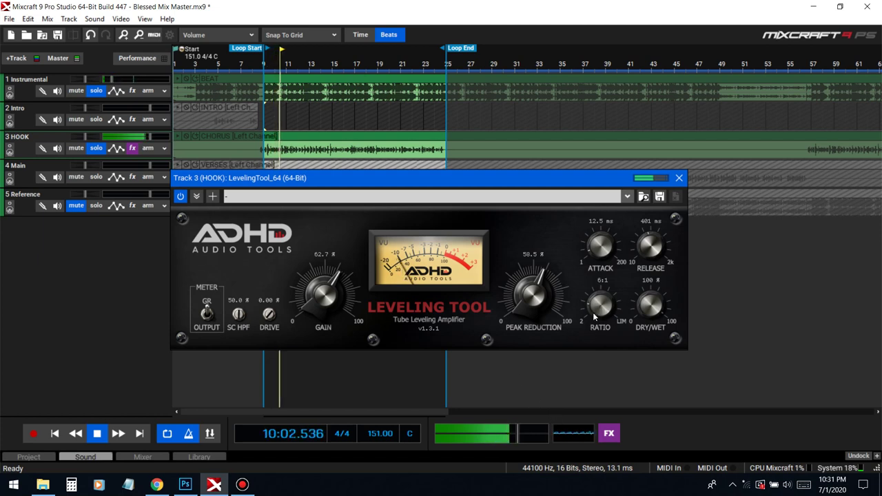
drag(644, 246, 644, 251)
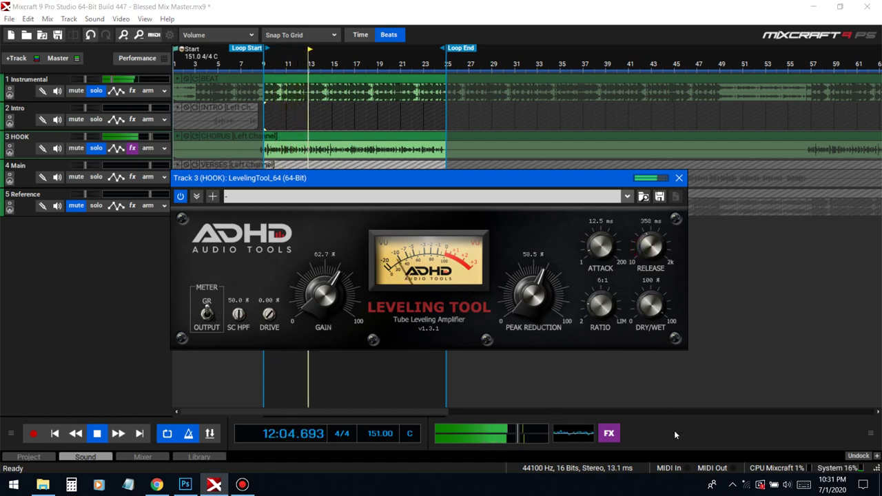
key(space)
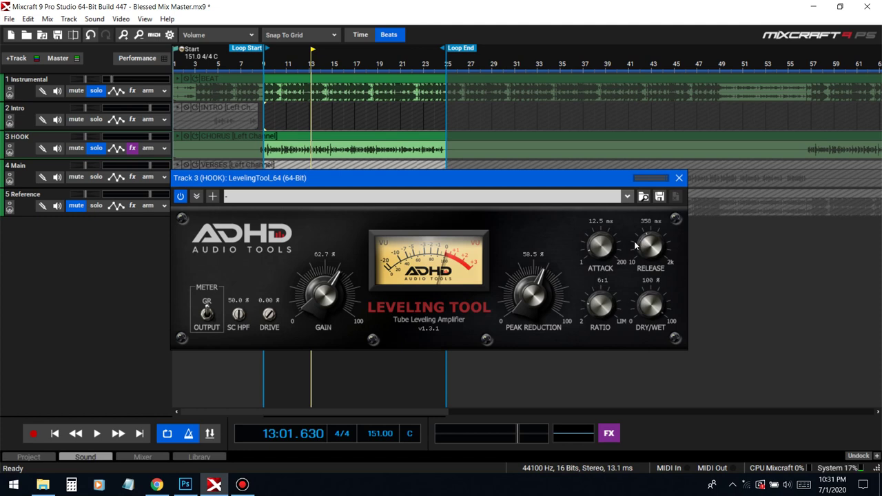
- Replay the hook from bar 9, audition the LevelingTool's dry/wet down to 0 % and set it to 86.2 %
click(267, 68)
key(space)
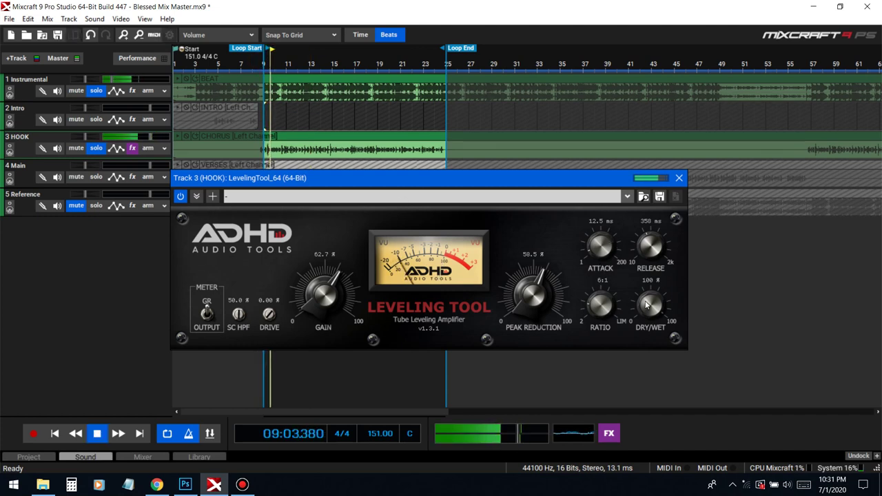
key(space)
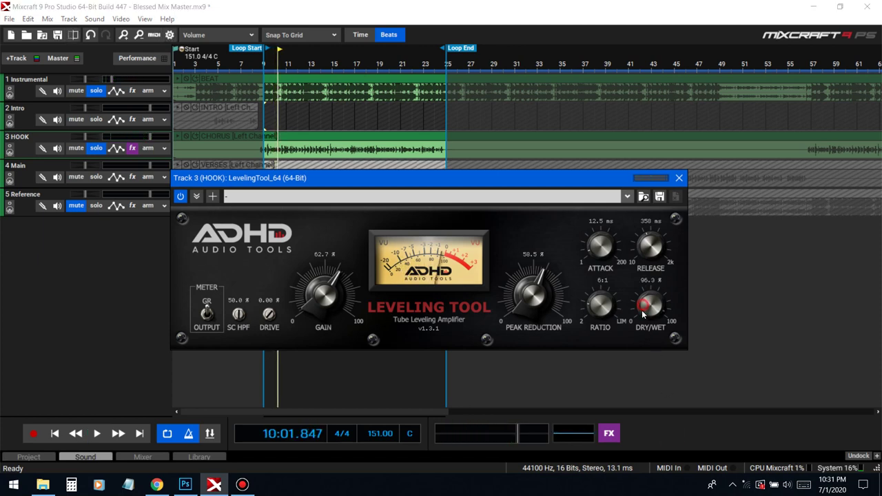
drag(650, 305, 642, 287)
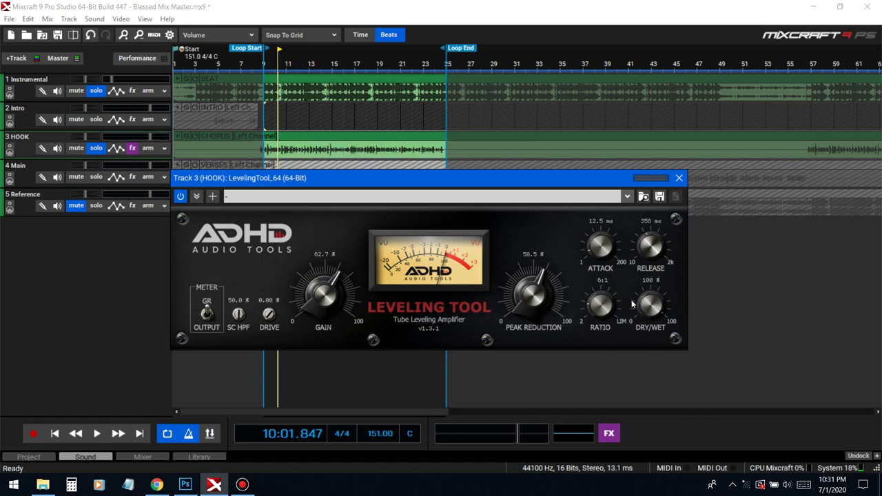
key(space)
drag(646, 308, 678, 482)
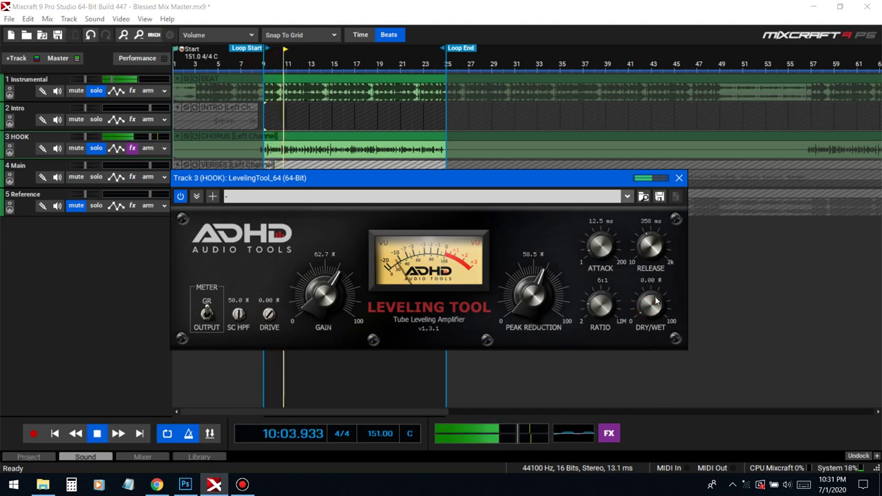
drag(655, 301, 617, 190)
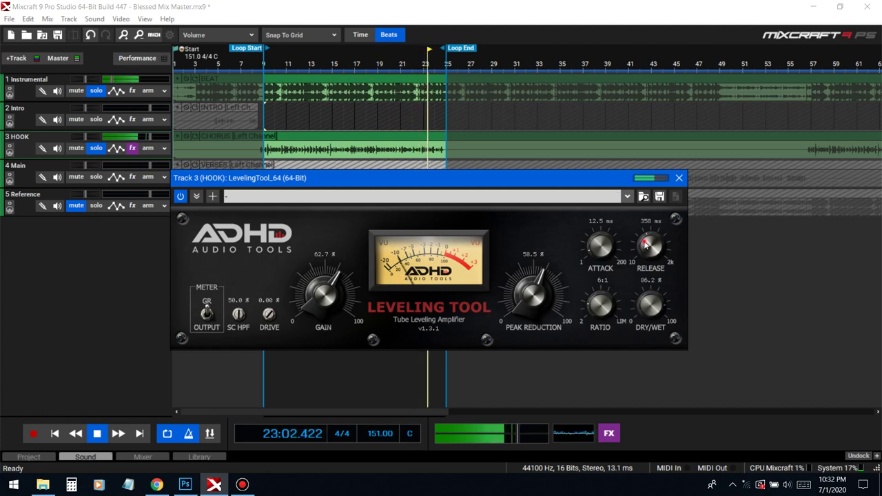
- Lower the LevelingTool's release to 280 ms, close the plug-in and stop playback
drag(645, 244, 652, 251)
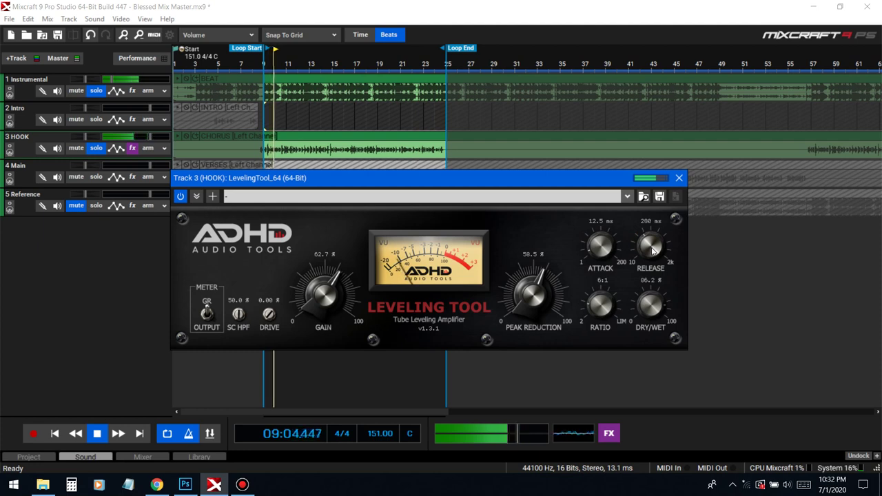
click(678, 178)
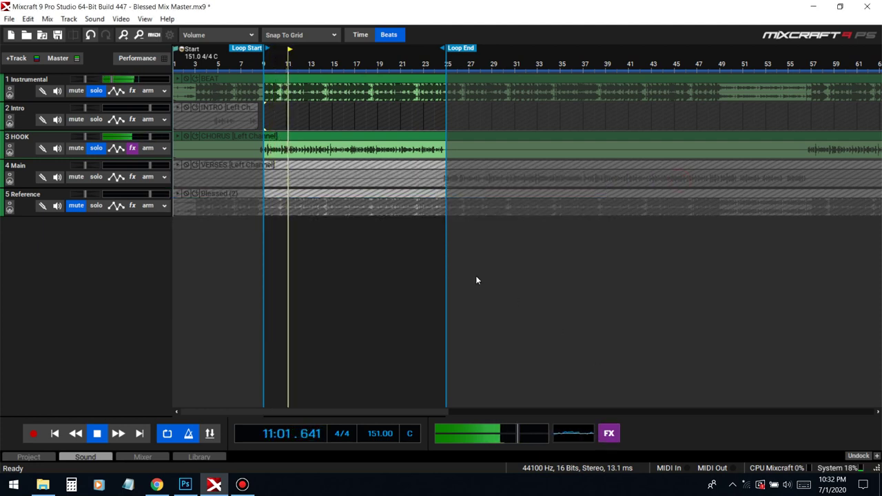
key(space)
- In the HOOK track's second parametric equalizer, make section 1 a low cut at 88 Hz with a Q factor of 0.49
click(138, 149)
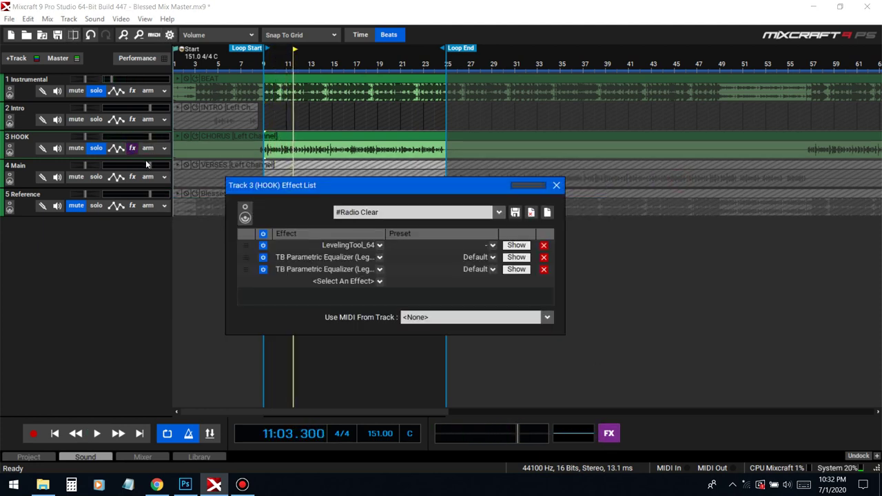
click(517, 270)
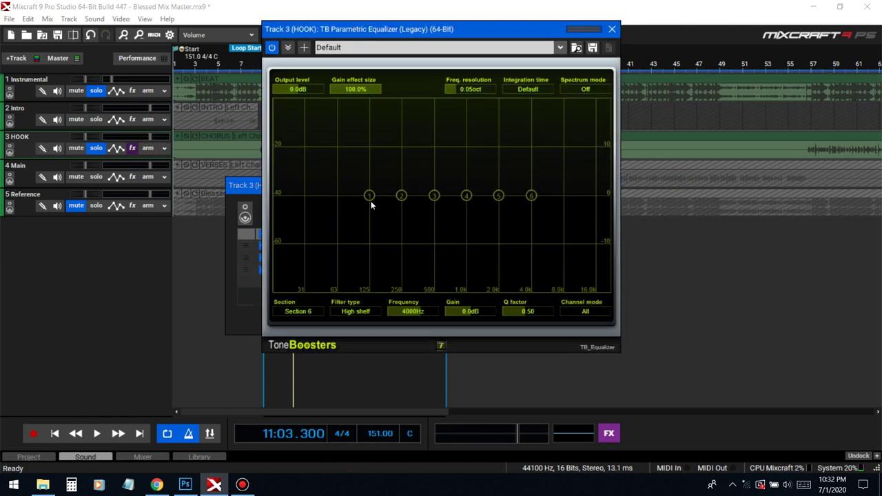
drag(369, 197, 354, 323)
click(356, 313)
click(361, 322)
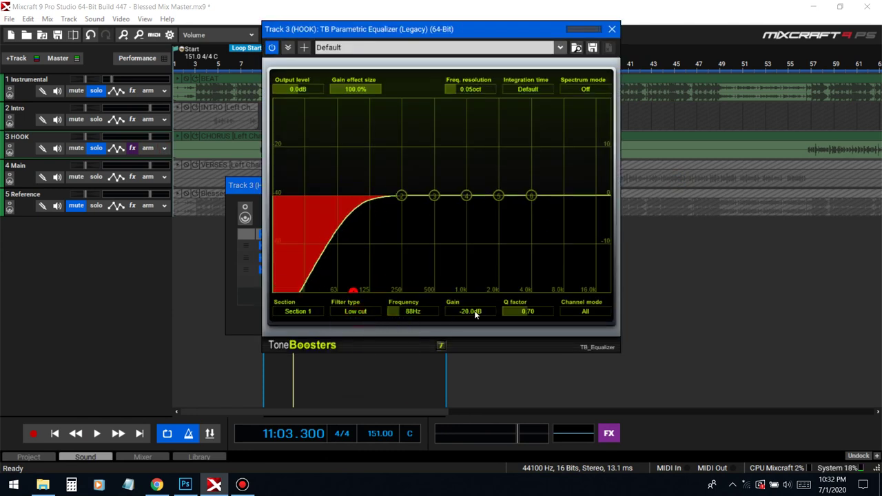
mouse_move(505, 311)
mouse_down()
mouse_move(490, 316)
mouse_move(519, 316)
mouse_up()
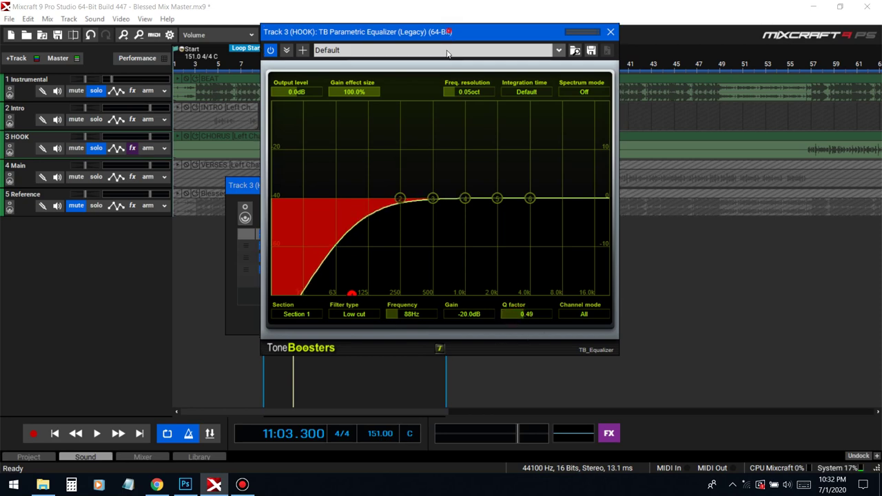
- Move the equalizer window clear of the timeline, play the hook from bar 9 and set section 3 to -2.8 dB at 313 Hz
drag(521, 29, 532, 236)
drag(445, 236, 498, 171)
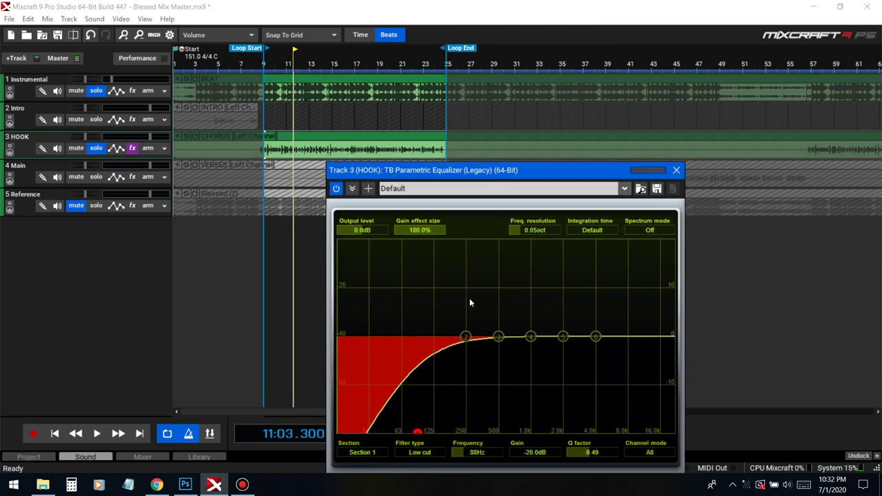
click(263, 63)
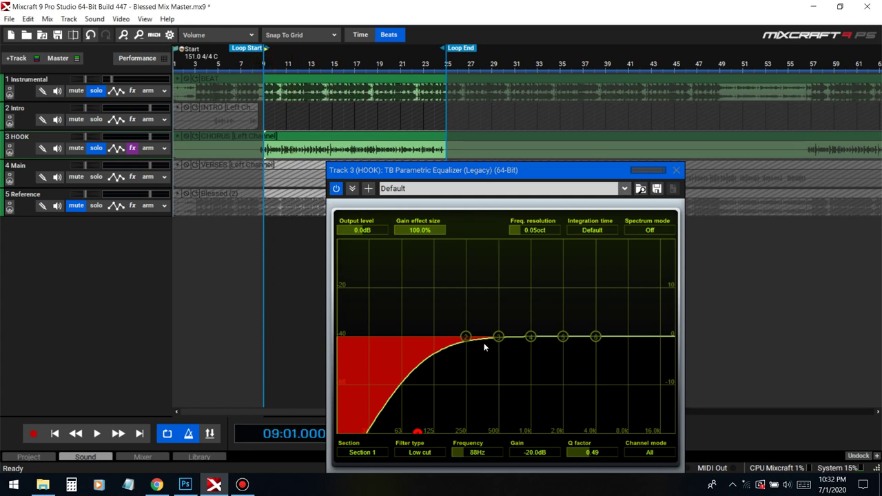
key(space)
drag(498, 336, 477, 299)
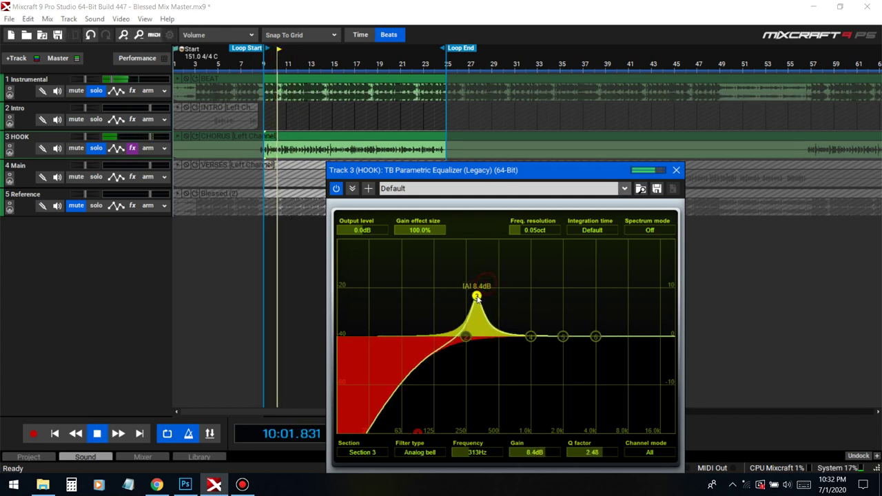
drag(536, 452, 535, 480)
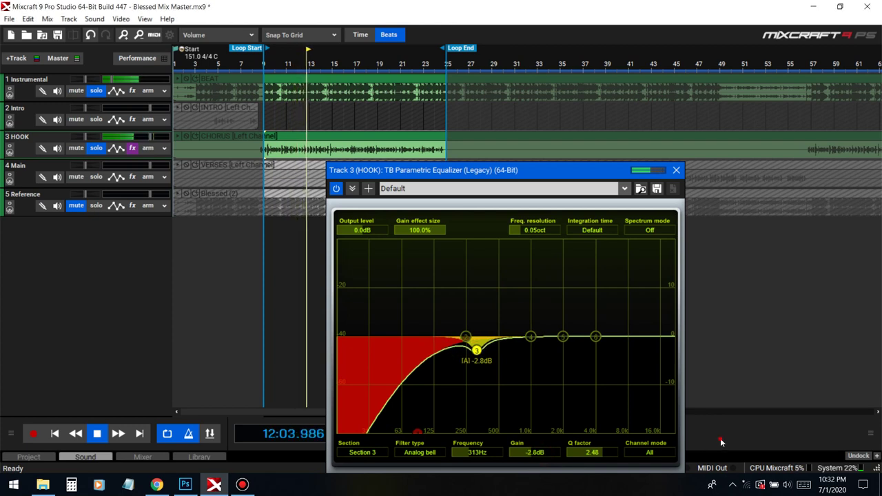
key(space)
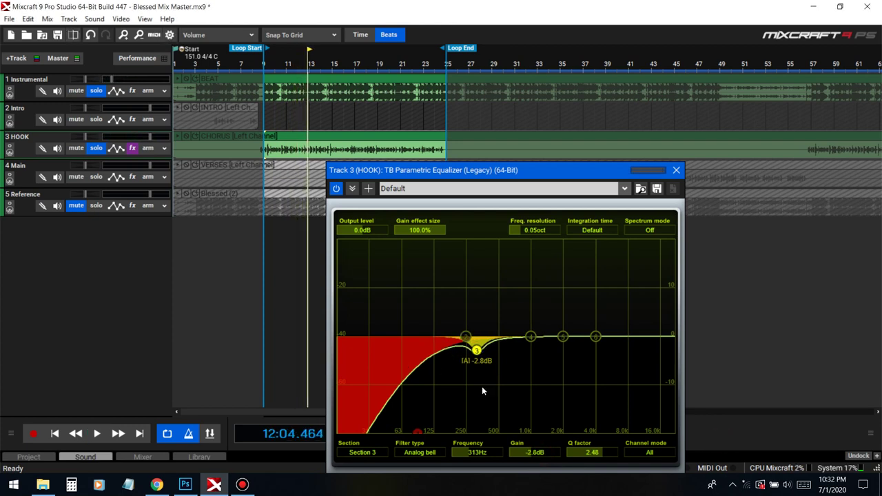
- Replay the hook from bar 9 and retune section 3 to 287 Hz, -2.7 dB and a Q factor of 2.08
click(262, 67)
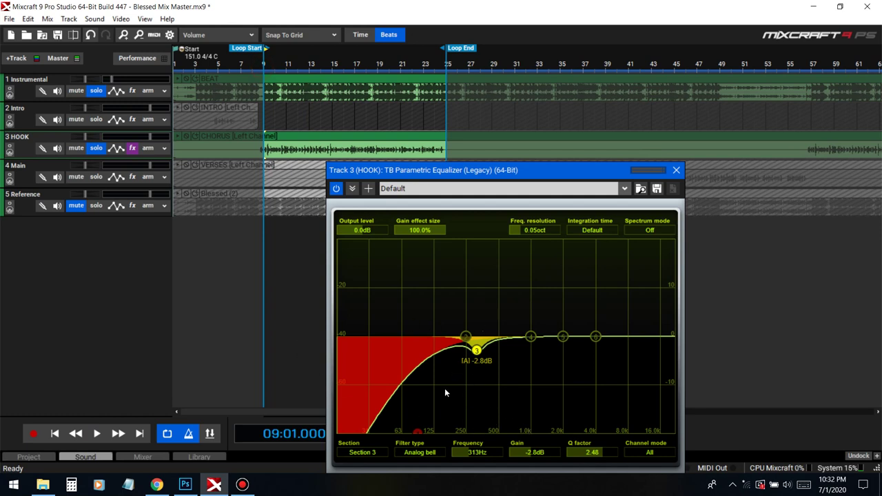
key(space)
drag(476, 350, 476, 305)
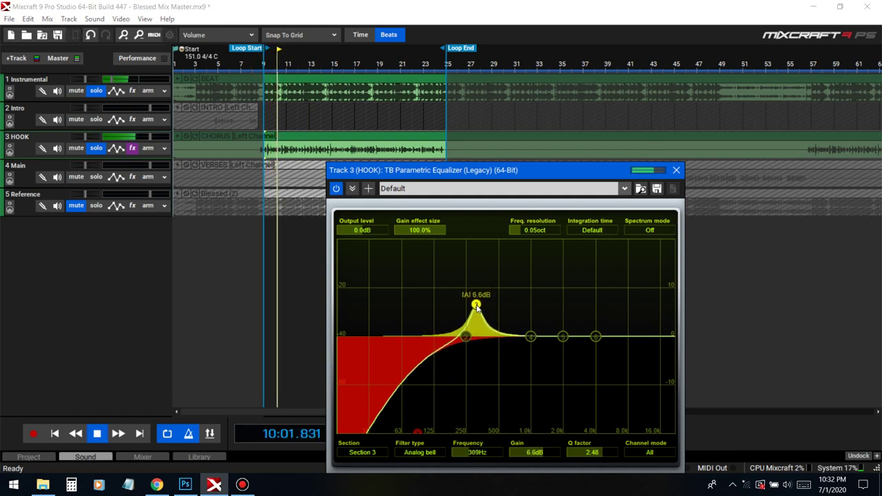
drag(533, 457, 517, 468)
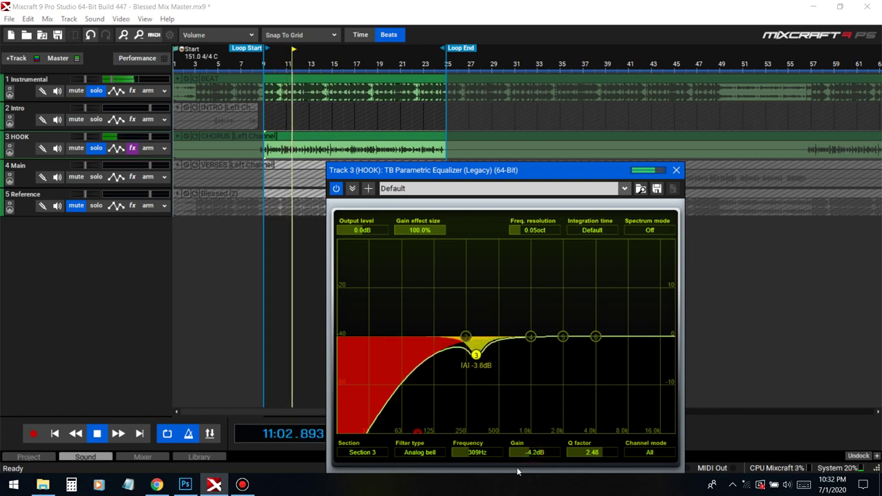
drag(472, 338, 473, 310)
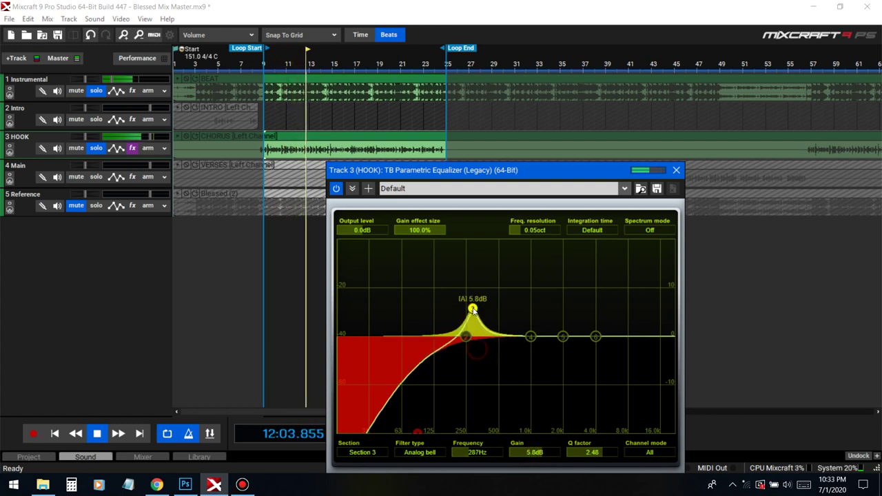
drag(532, 452, 520, 471)
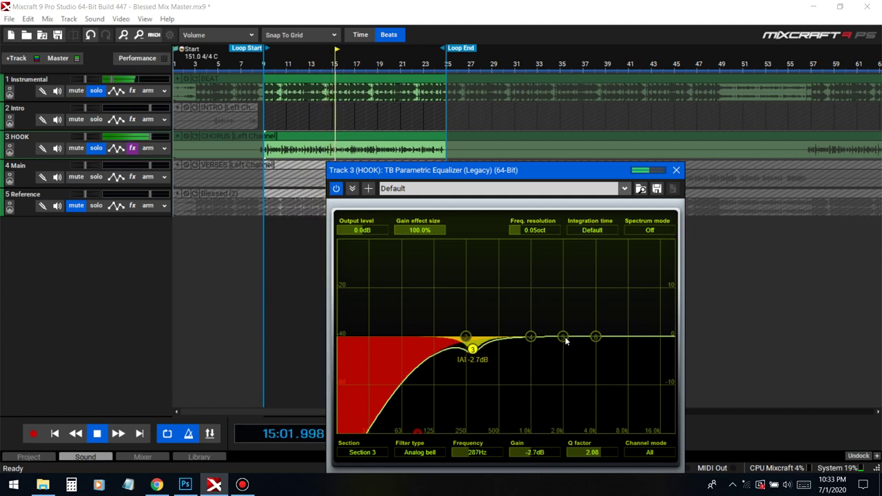
- Set section 5 to -3.5 dB at 1196 Hz with Q 3.41, and make section 6 a high cut at 22000 Hz with Q 0.64
drag(564, 338, 540, 311)
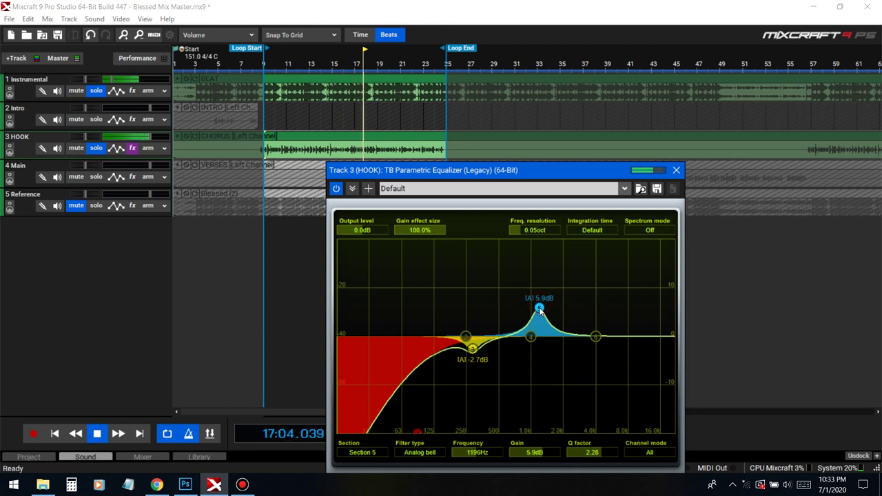
drag(537, 454, 529, 473)
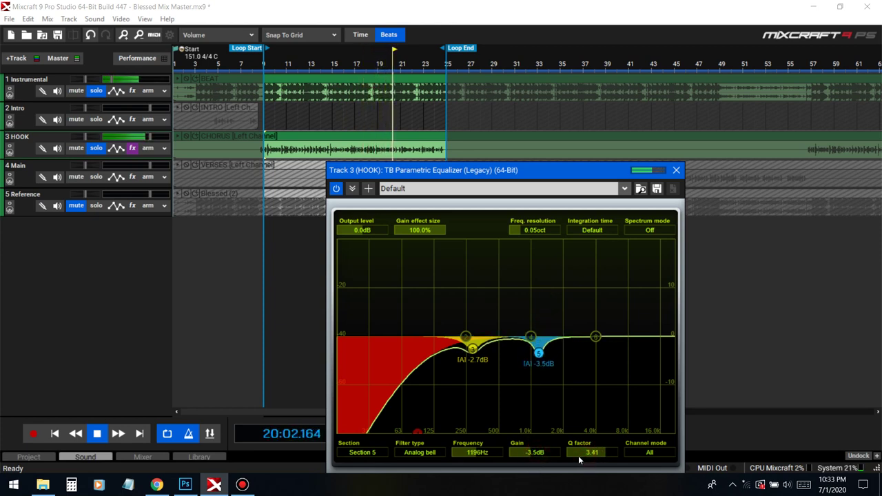
drag(598, 337, 704, 446)
drag(425, 450, 444, 454)
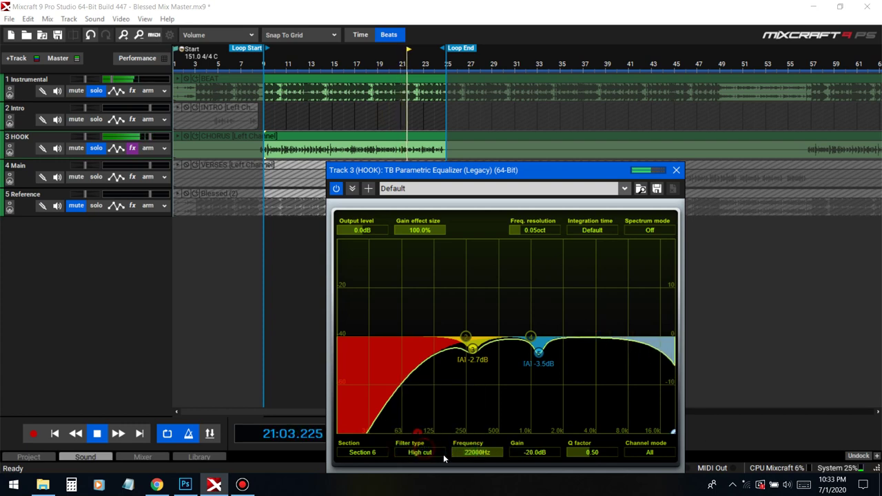
drag(583, 453, 591, 460)
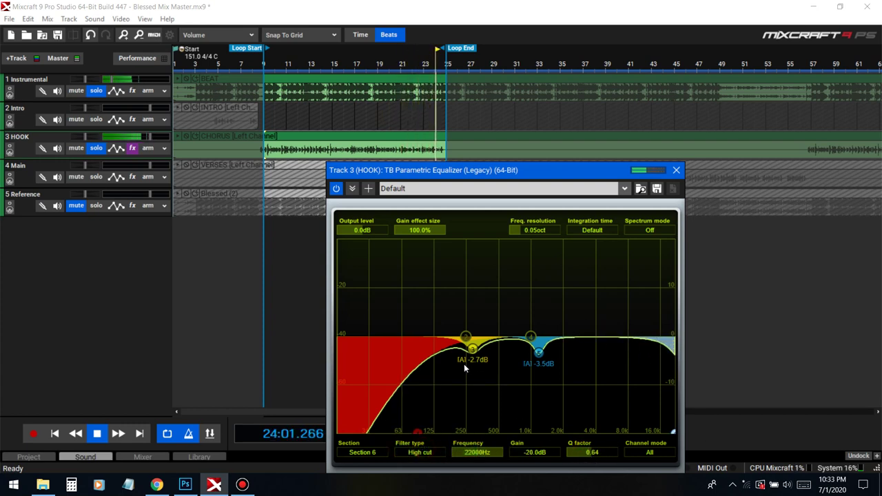
- Refine section 3 to -3.2 dB at 341 Hz with a Q factor of about 1.55 and close the equalizer
mouse_move(472, 349)
mouse_down()
mouse_move(482, 301)
mouse_move(480, 352)
mouse_up()
drag(598, 452, 586, 452)
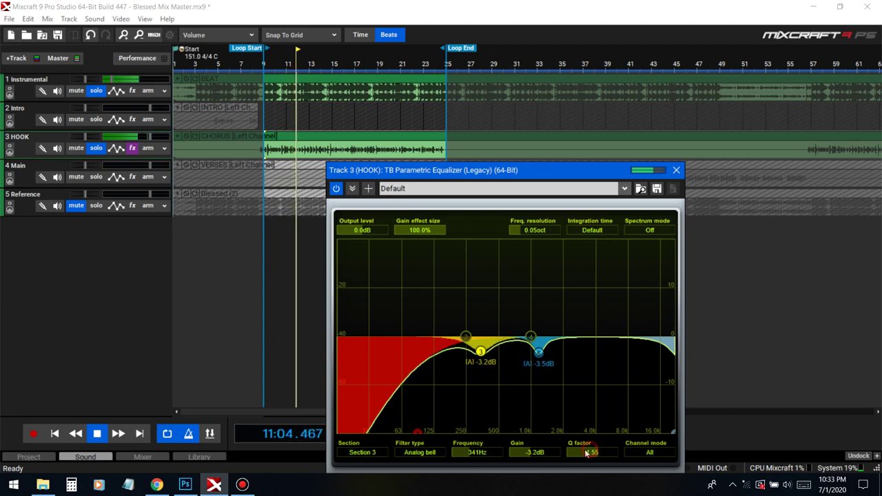
click(675, 171)
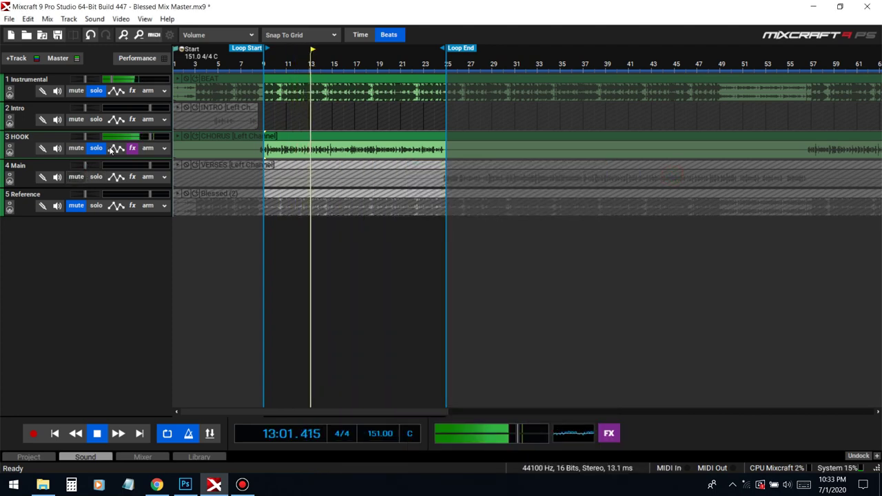
- Open the HOOK track's first parametric equalizer, stop playback, and move its window clear of the loop start
click(133, 148)
click(350, 281)
click(500, 285)
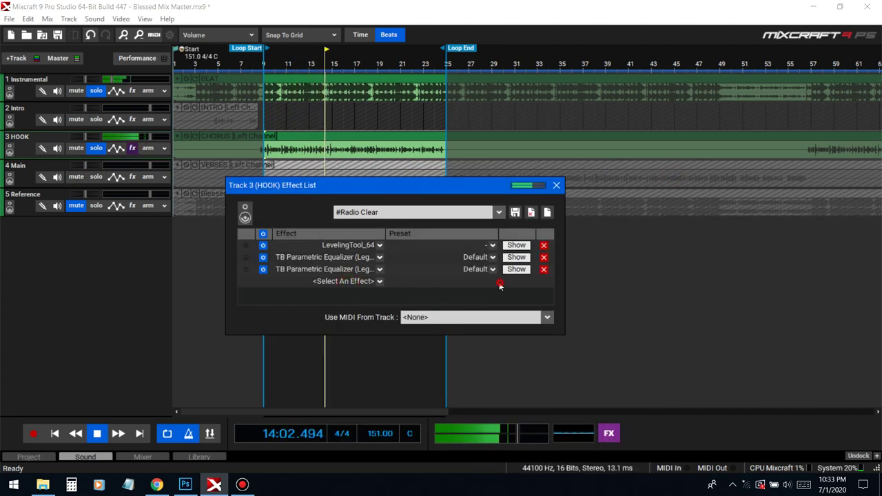
click(513, 255)
click(713, 438)
key(space)
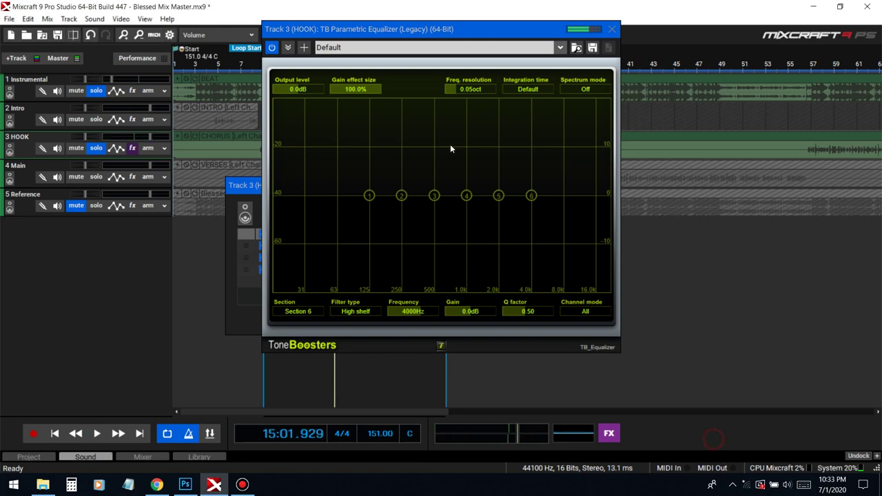
click(249, 187)
click(556, 182)
drag(427, 29, 493, 141)
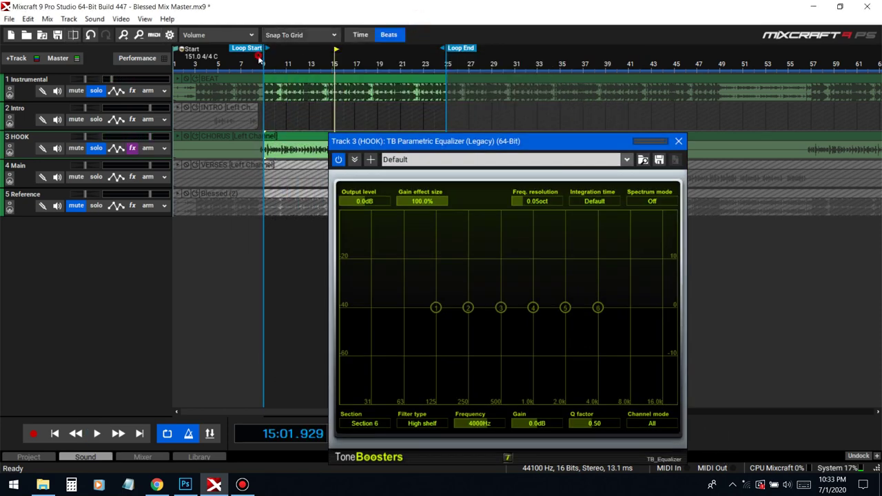
- Play the hook, boost high-shelf section 6 by 1.5 dB and set section 5 to 2.7 dB at 3440 Hz with Q 2.68
key(space)
drag(597, 307, 590, 269)
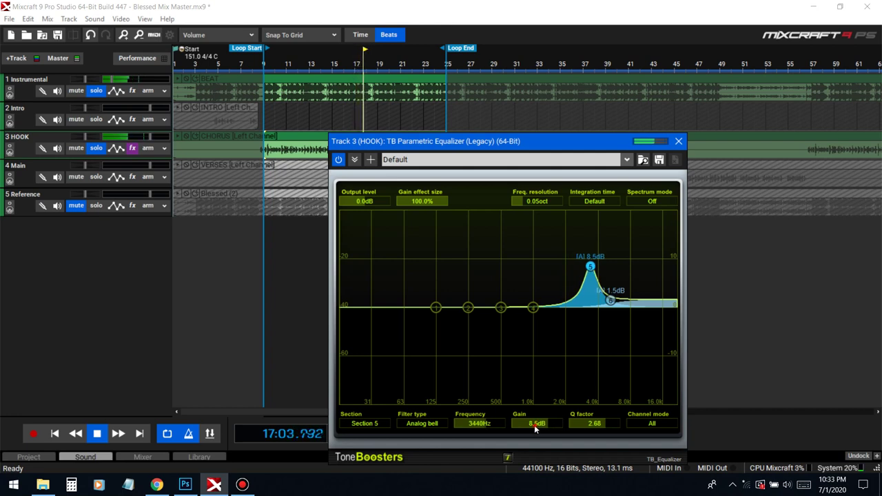
drag(534, 426, 514, 422)
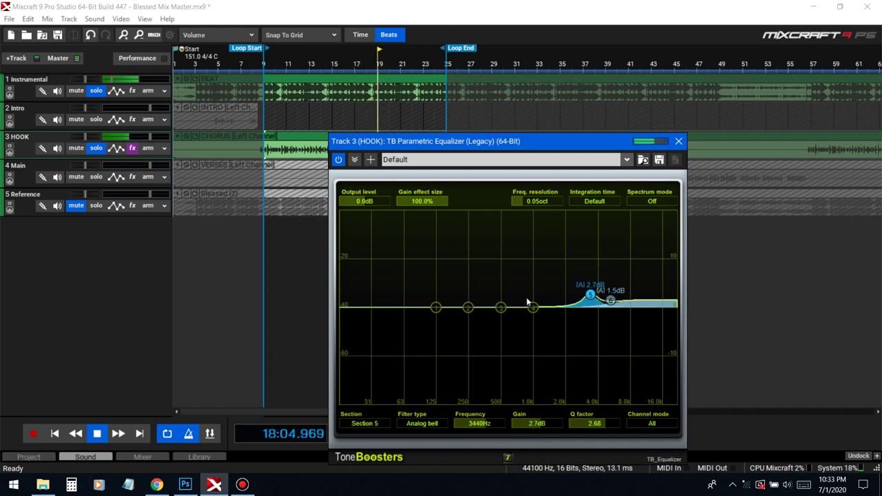
- Tune equalizer section 4 to -1.3 dB at 2053 Hz with a Q factor of 3.19
drag(534, 308, 567, 263)
scroll(567, 261, up, 2)
scroll(605, 425, up, 8)
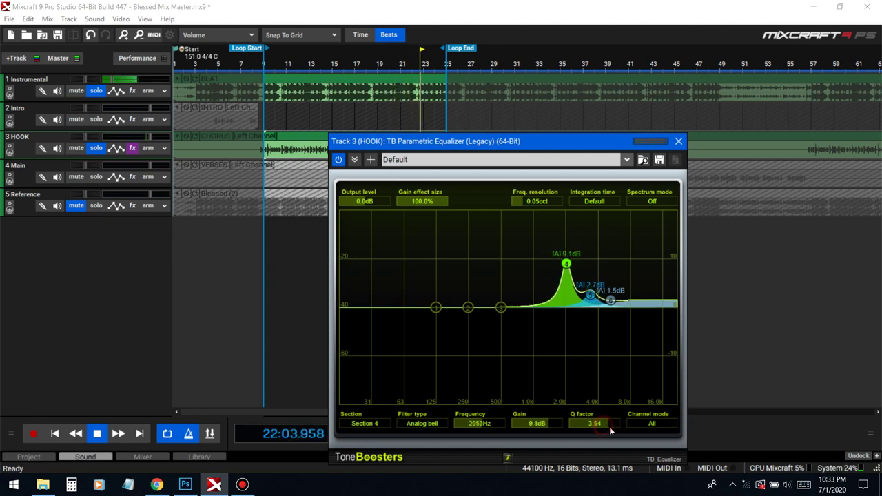
scroll(545, 423, down, 7)
drag(533, 436, 531, 439)
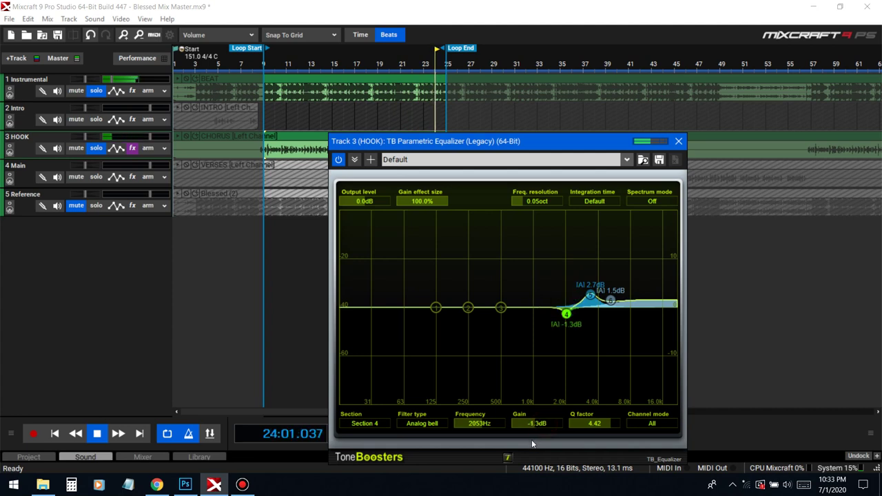
drag(587, 424, 582, 426)
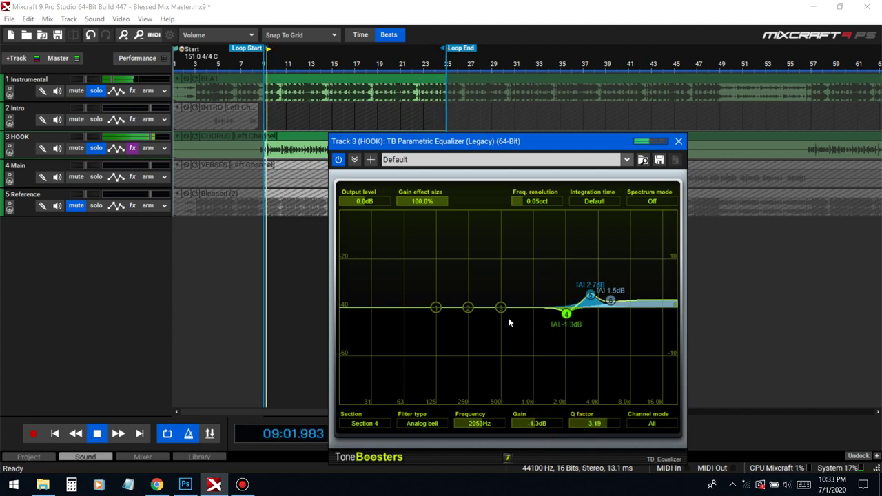
- Tune equalizer section 3 to 0.9 dB at 725 Hz with a Q factor of 2.28
drag(500, 307, 521, 275)
scroll(489, 286, up, 10)
drag(527, 425, 465, 422)
scroll(467, 424, up, 3)
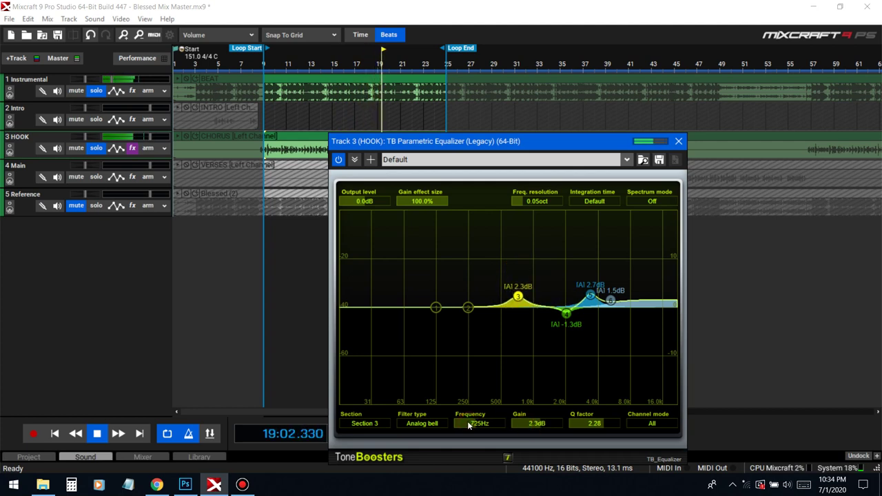
scroll(528, 425, down, 1)
scroll(527, 425, down, 3)
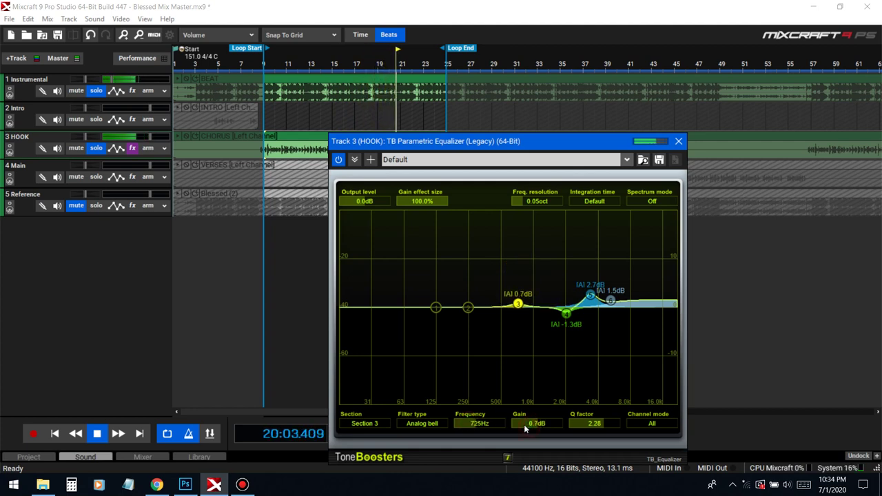
- Tune equalizer section 2 to -2.2 dB at 295 Hz with a Q factor of 2.15
drag(469, 308, 475, 275)
scroll(478, 293, up, 3)
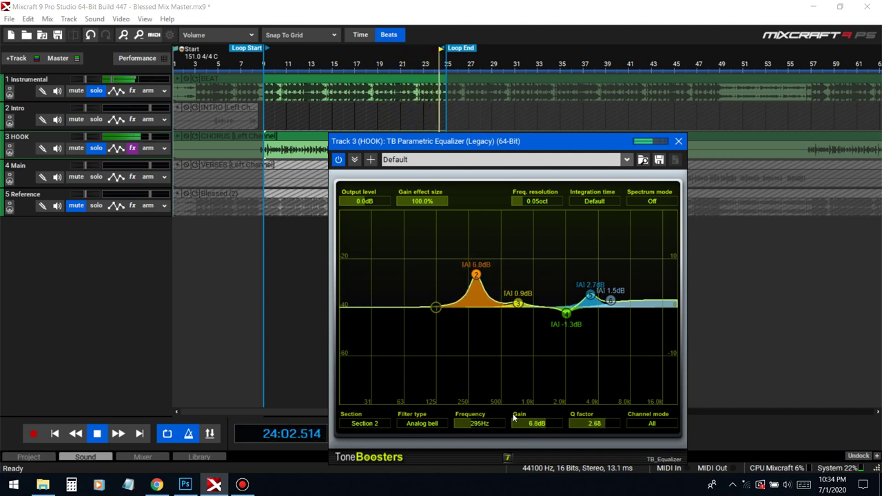
drag(533, 426, 519, 437)
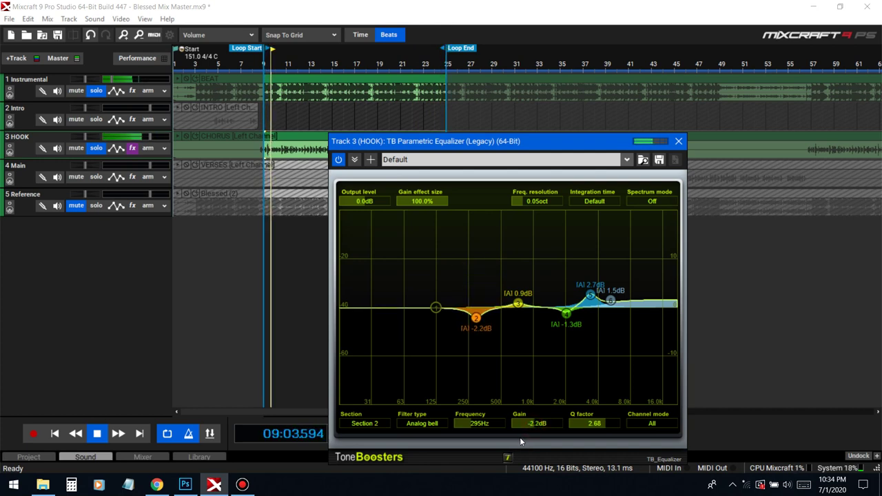
drag(585, 425, 584, 429)
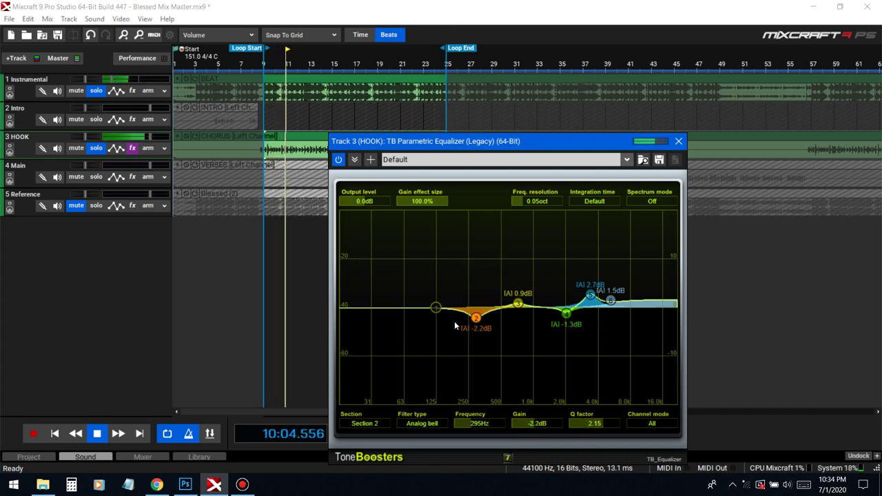
- Make section 1 a low cut at 50 Hz with -20.0 dB gain and a Q factor of 0.57
drag(436, 307, 387, 404)
click(423, 425)
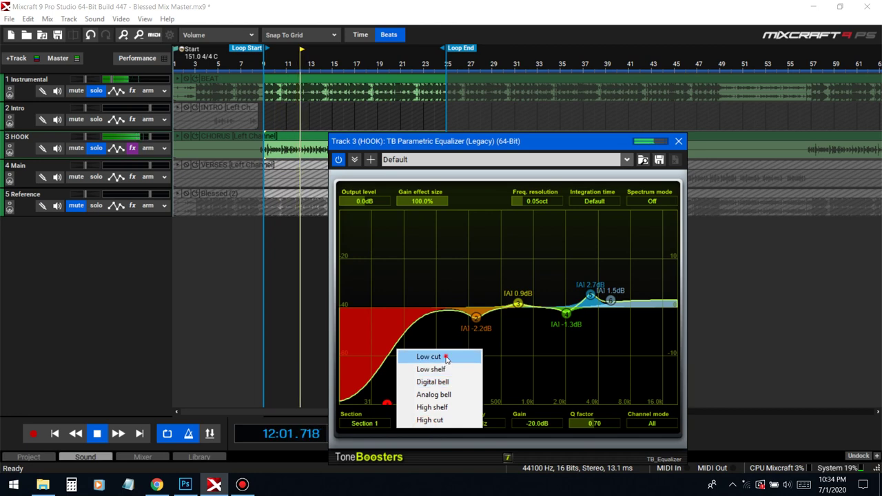
click(429, 359)
scroll(544, 427, up, 2)
scroll(543, 426, down, 2)
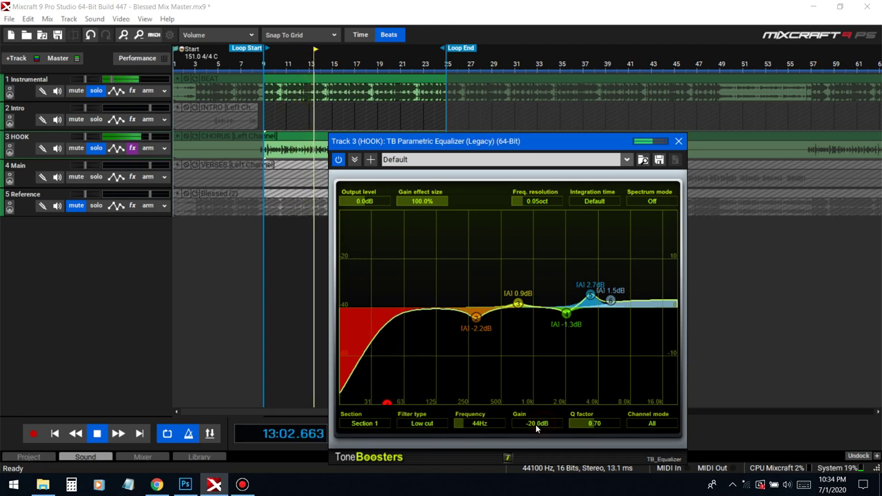
scroll(485, 426, up, 2)
scroll(486, 425, up, 5)
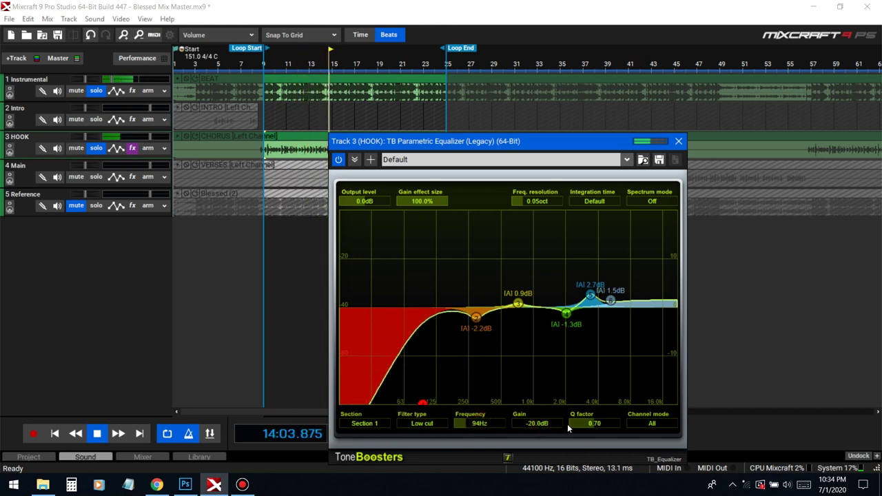
scroll(567, 423, down, 1)
scroll(483, 425, down, 3)
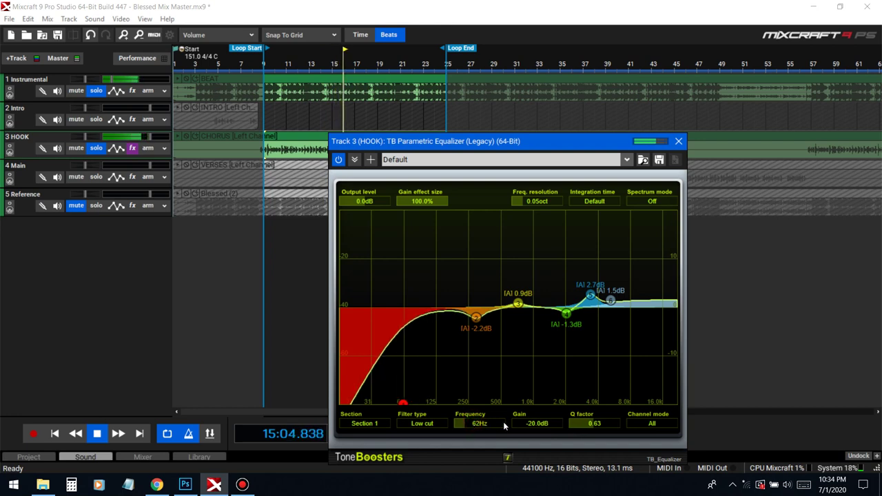
scroll(468, 424, down, 1)
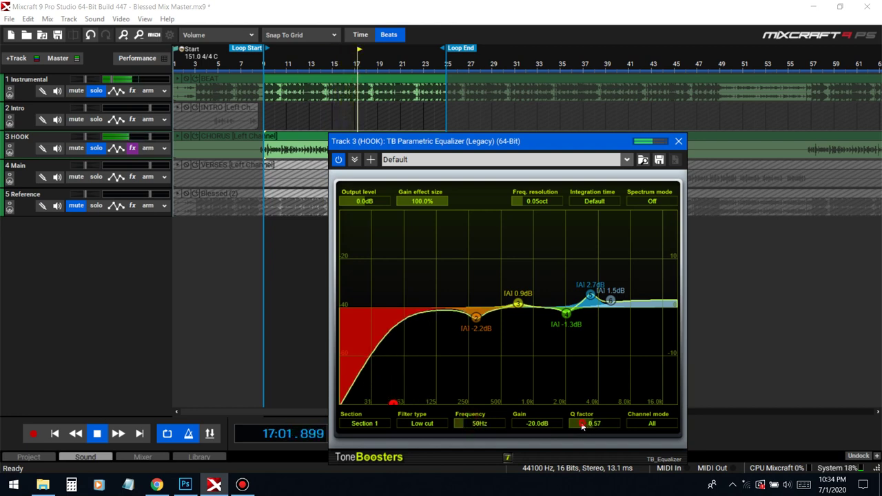
- Compare the hook with the equalizer bypassed, close its window and stop playback
click(338, 160)
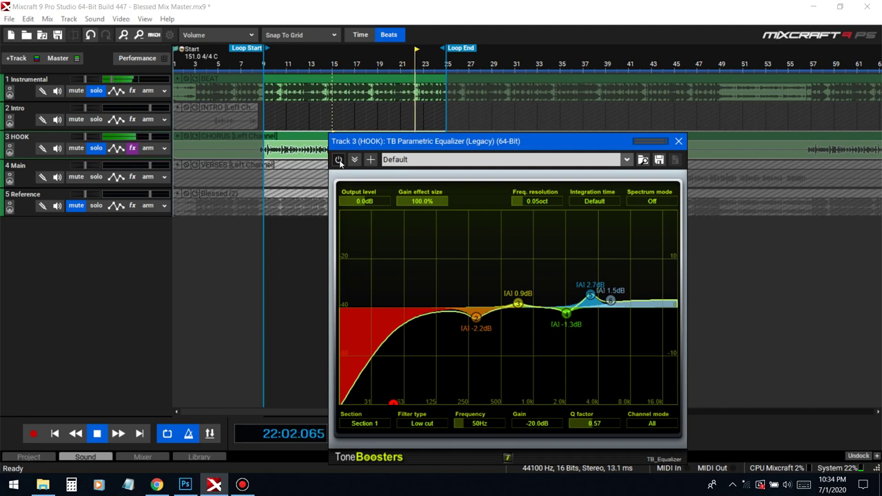
click(678, 141)
key(space)
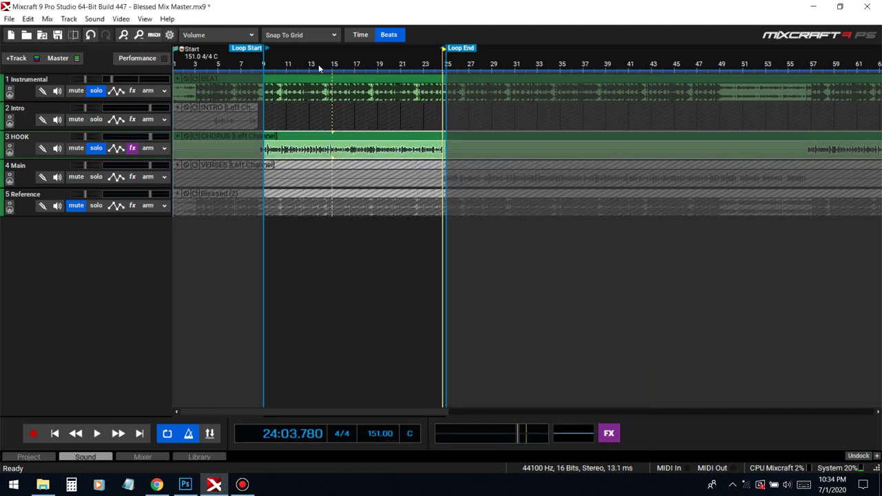
- Open the HOOK track's effect list, bypass both parametric equalizers and play the hook from bar 9
click(138, 149)
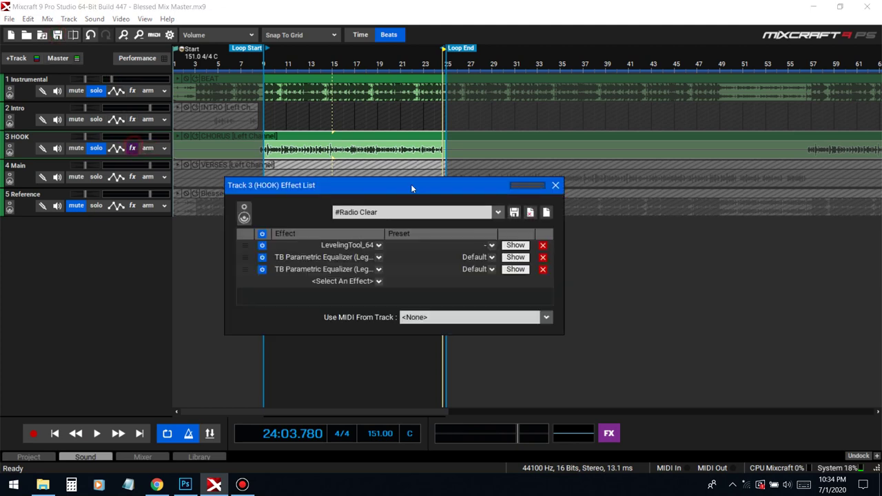
click(263, 258)
click(265, 64)
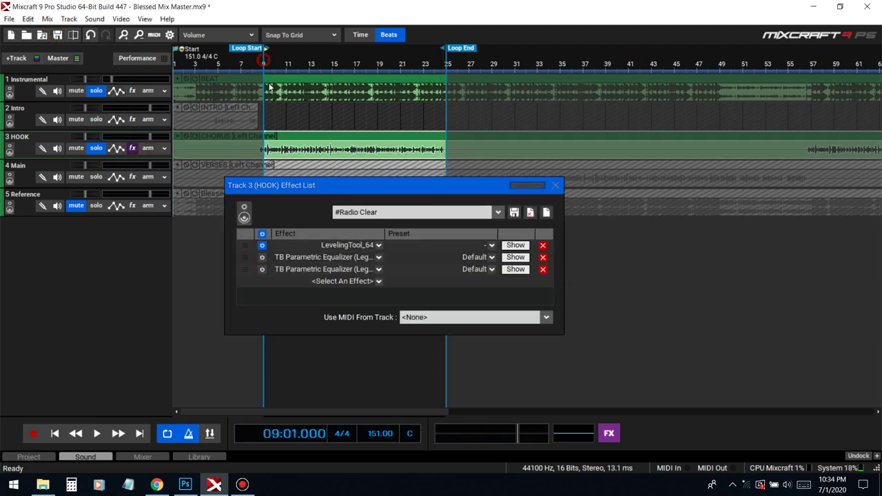
key(space)
- Switch both parametric equalizers on and off repeatedly during playback to compare the vocals, leaving both enabled
click(261, 258)
click(263, 271)
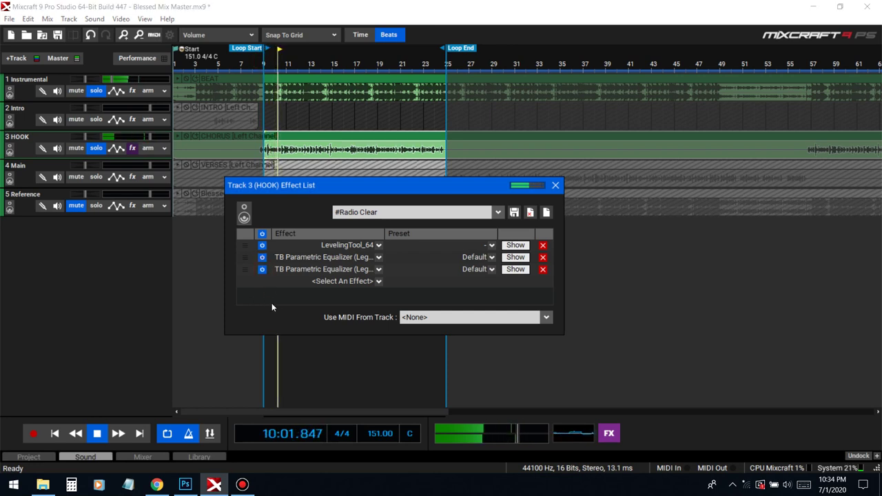
click(262, 270)
click(262, 258)
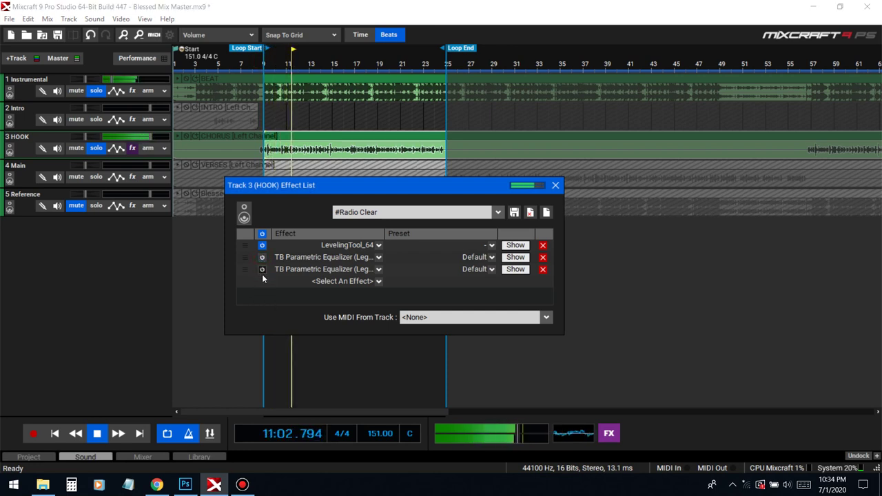
click(262, 257)
click(261, 269)
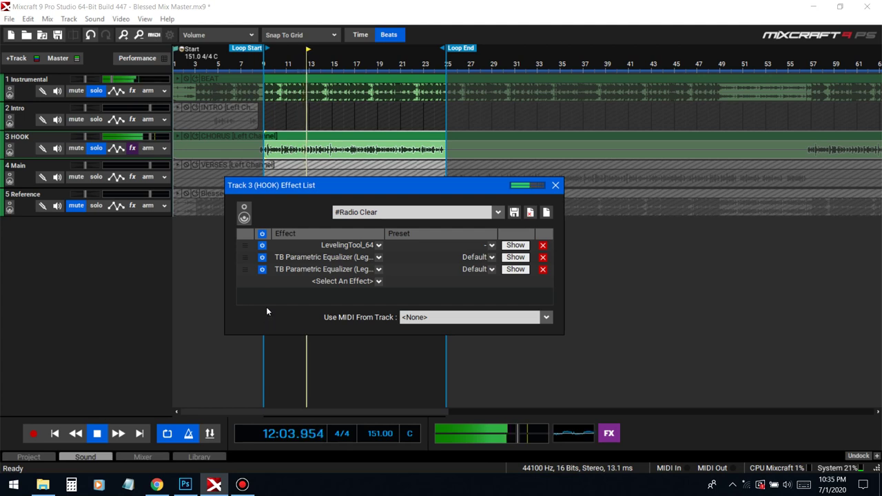
click(262, 257)
click(262, 270)
click(262, 256)
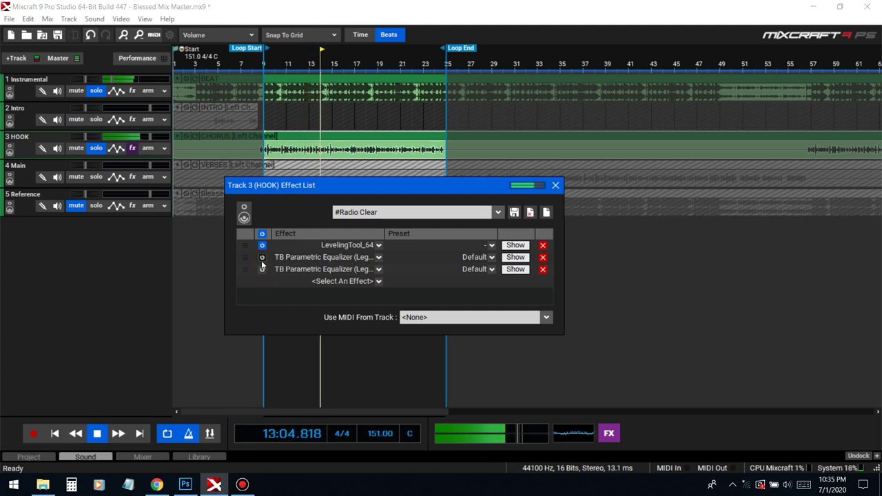
click(262, 269)
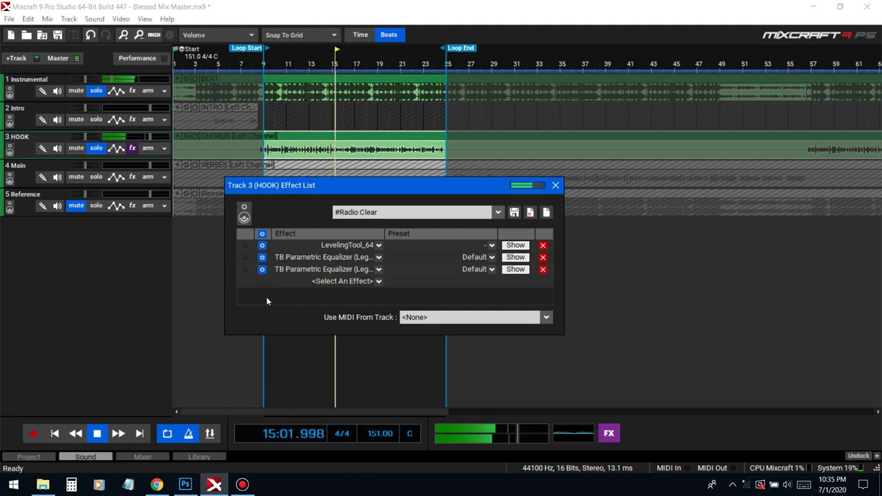
- Add FabFilter Pro-DS x64 as the next effect in the HOOK track's chain
click(310, 284)
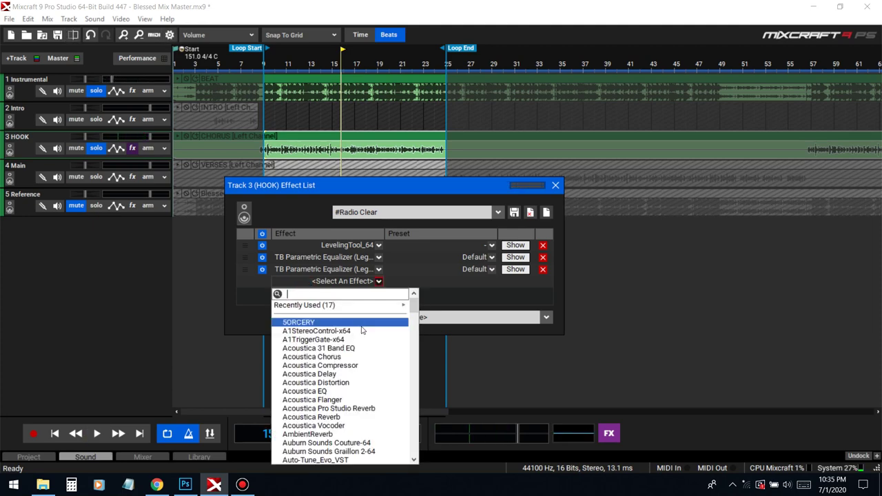
text(sds)
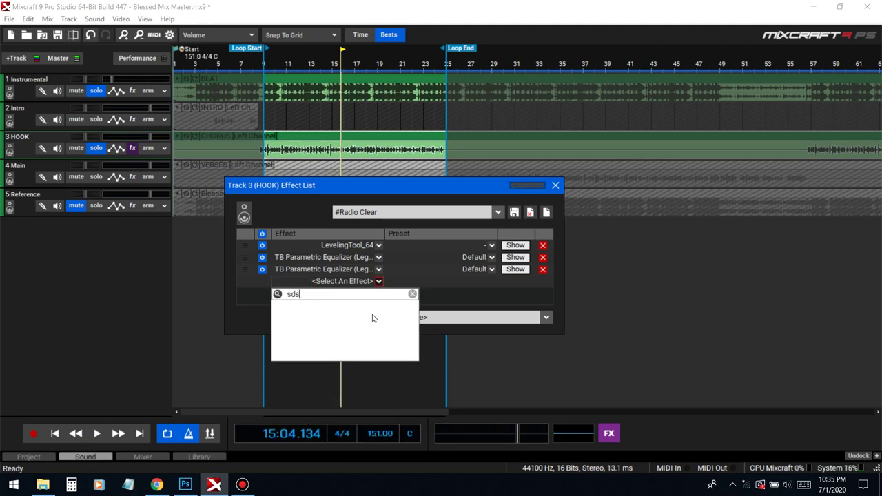
key(BackSpace)
key(BackSpace)
text(ds)
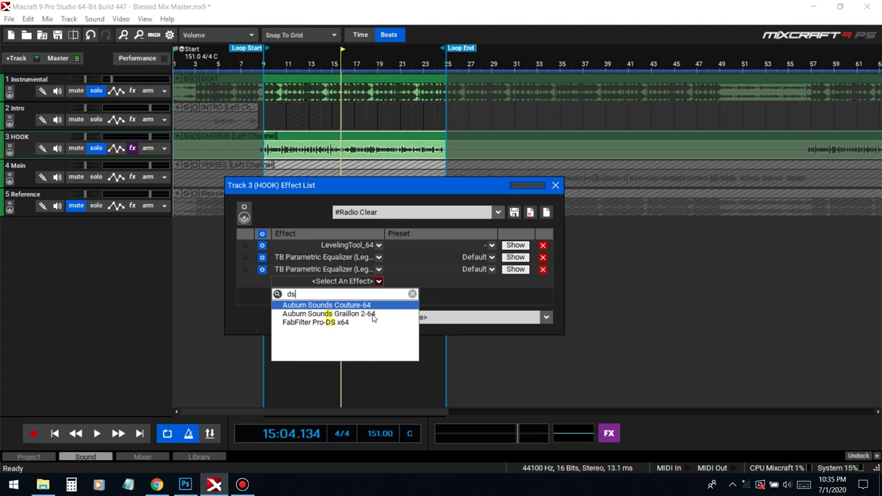
click(368, 322)
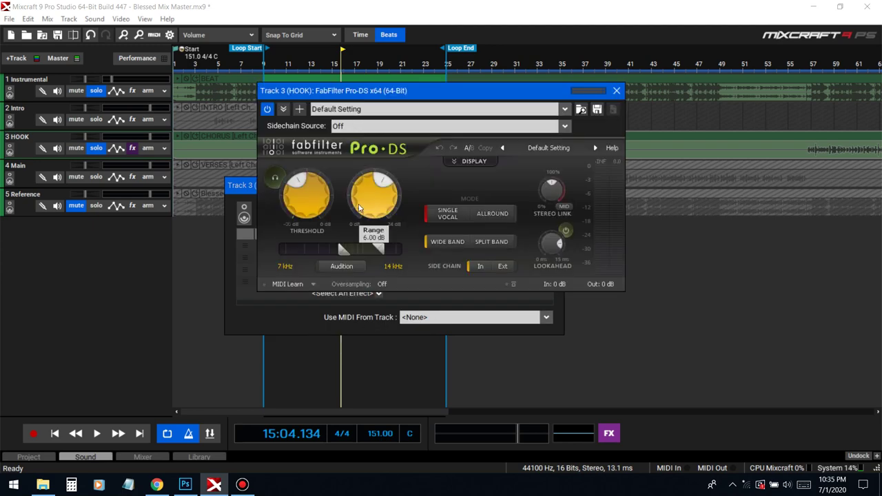
- Close the effect list, move the Pro-DS window clear of the HOOK track, and audition the hook from bar 9 with a higher range
drag(345, 91, 353, 181)
drag(500, 179, 508, 233)
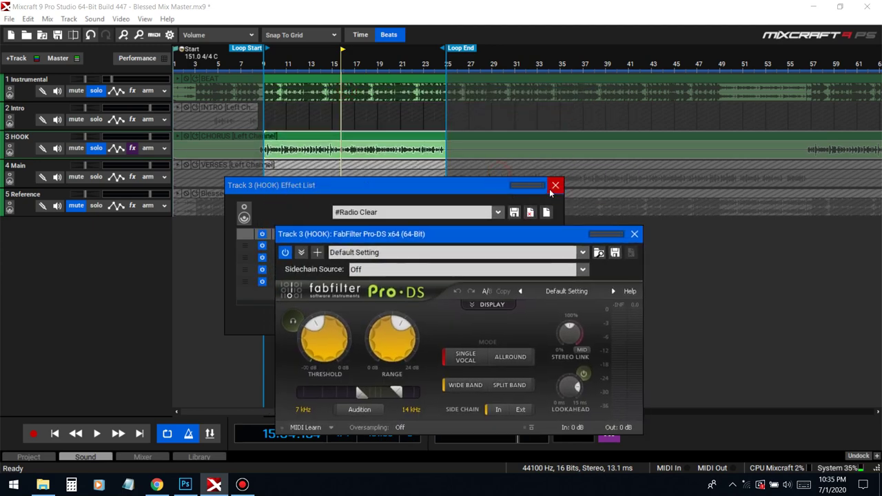
click(552, 189)
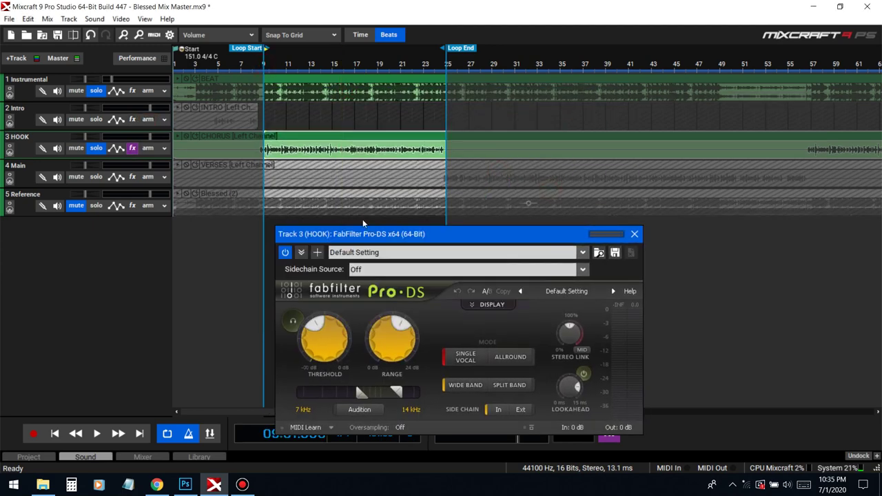
drag(363, 233, 356, 172)
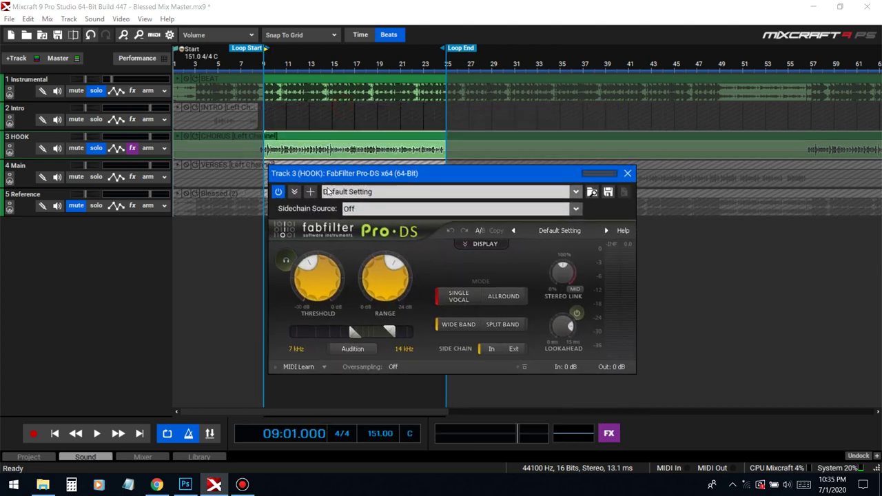
key(space)
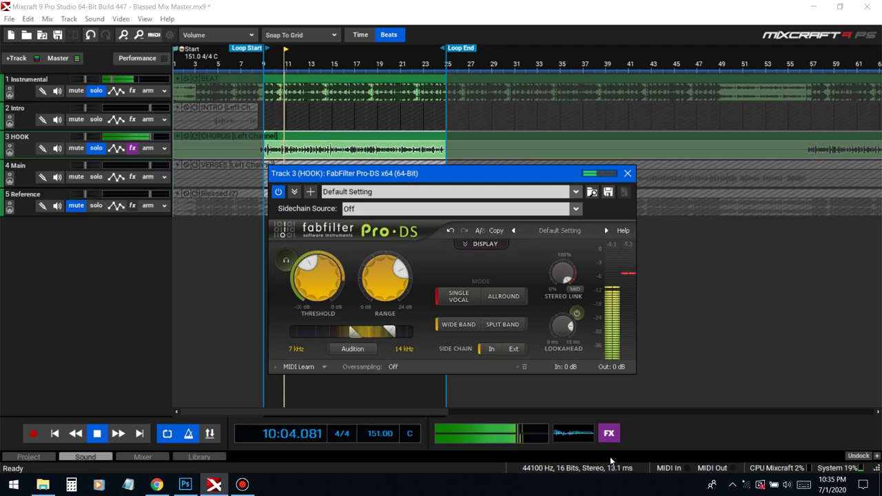
key(space)
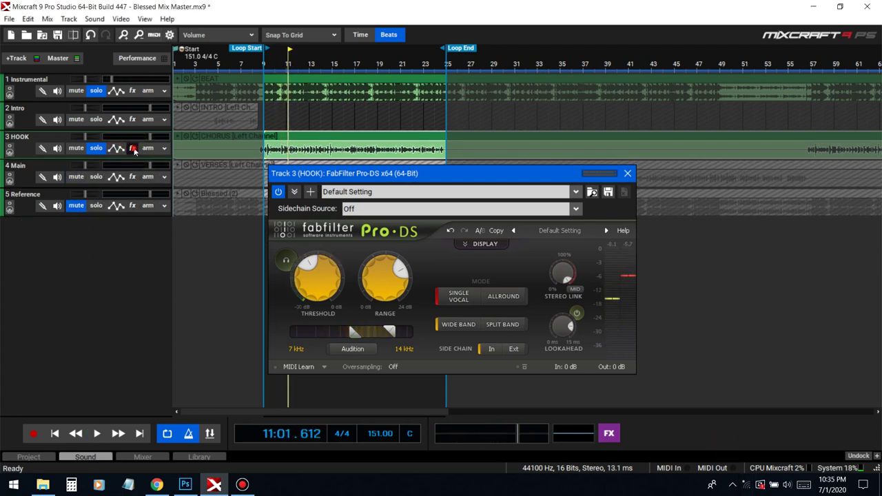
- Reopen the HOOK track's effect list and add DD DeEsser after FabFilter Pro-DS
click(133, 148)
click(379, 293)
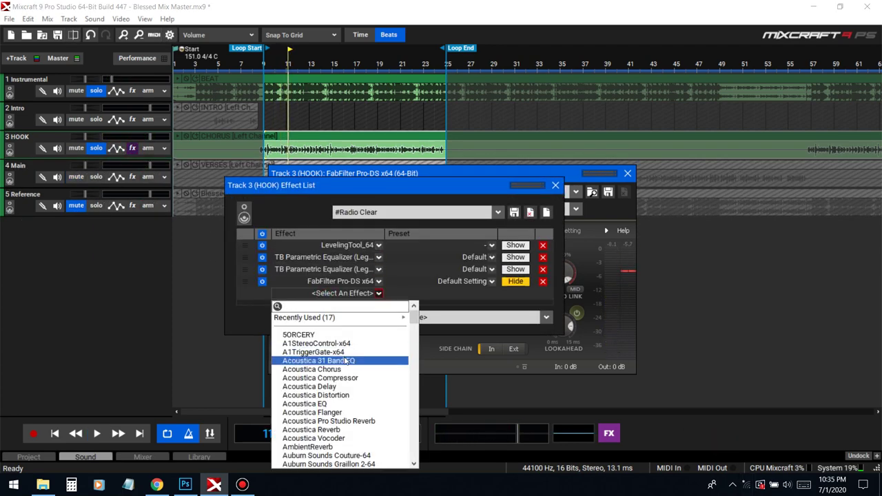
text(dd de)
click(310, 318)
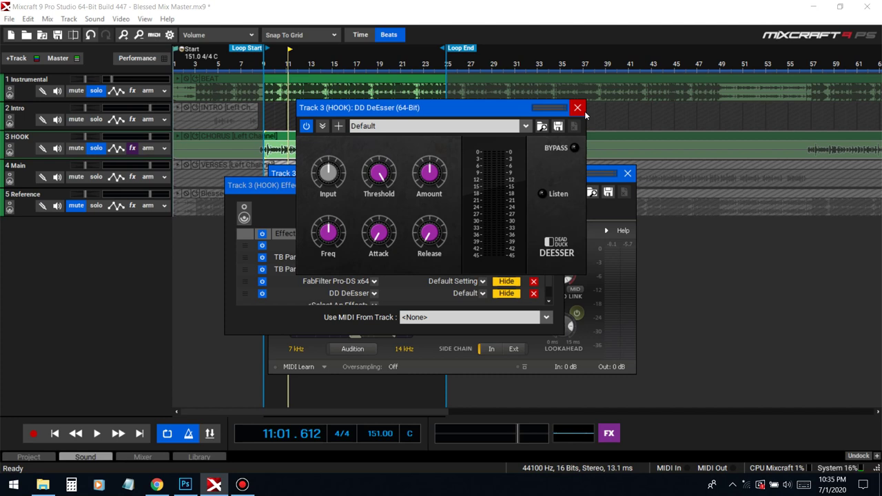
- Close the DD DeEsser window, remove that effect from the HOOK track's chain, and close the effect list
click(578, 109)
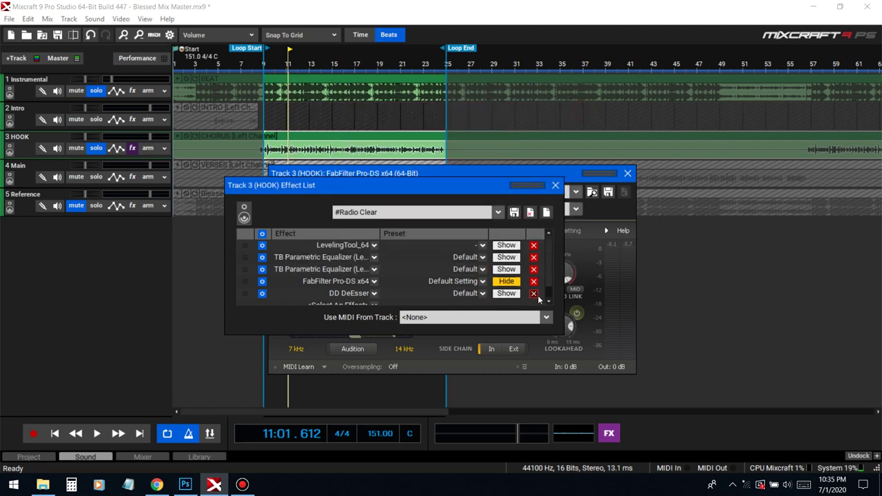
click(533, 293)
click(551, 186)
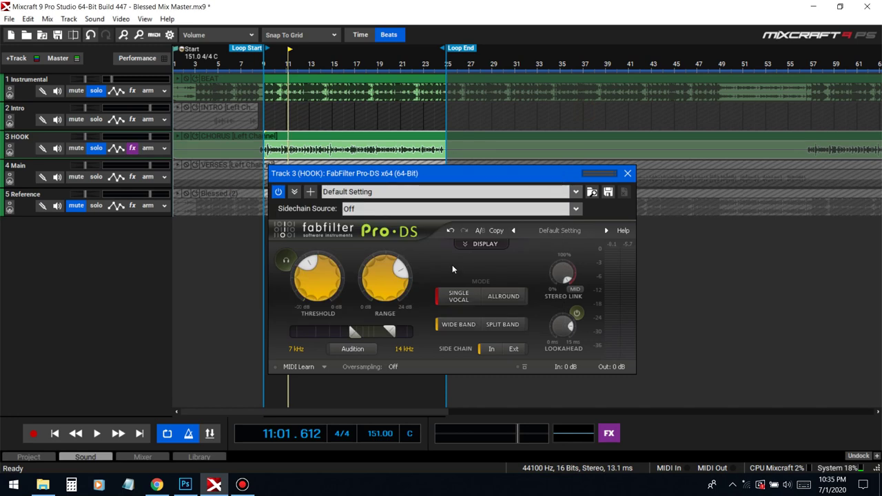
- Play the hook from bar 9 and, using Audition, shift the Pro-DS detection band to 7.481–15.18 kHz
key(Home)
key(space)
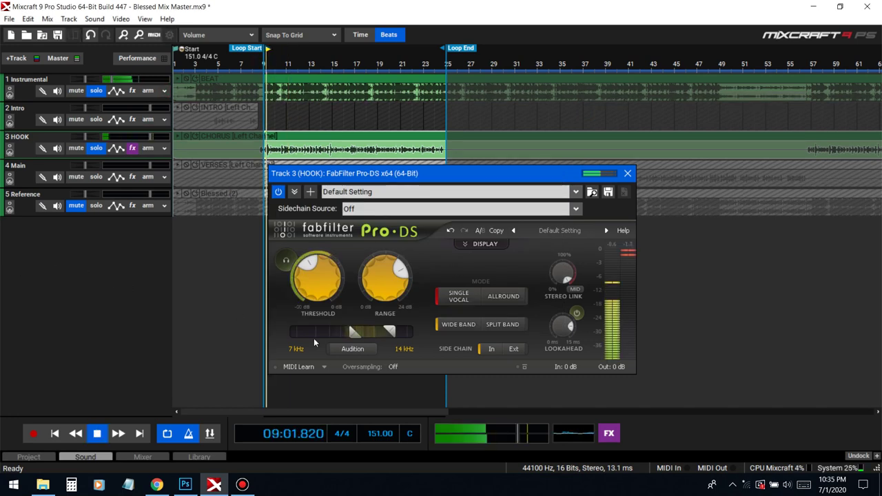
drag(387, 332, 392, 333)
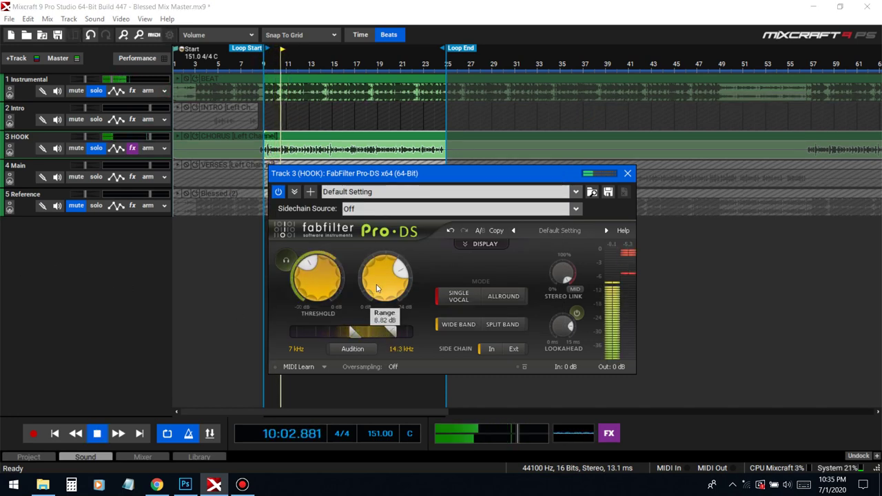
click(361, 348)
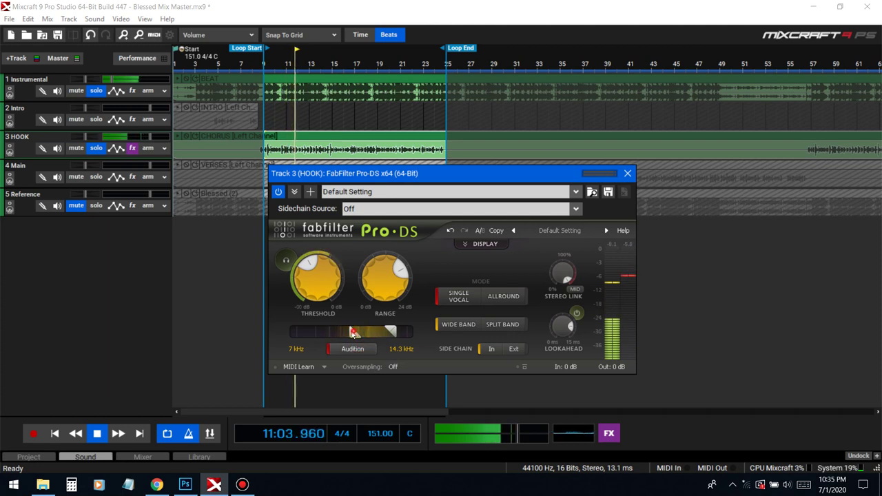
drag(354, 332, 395, 333)
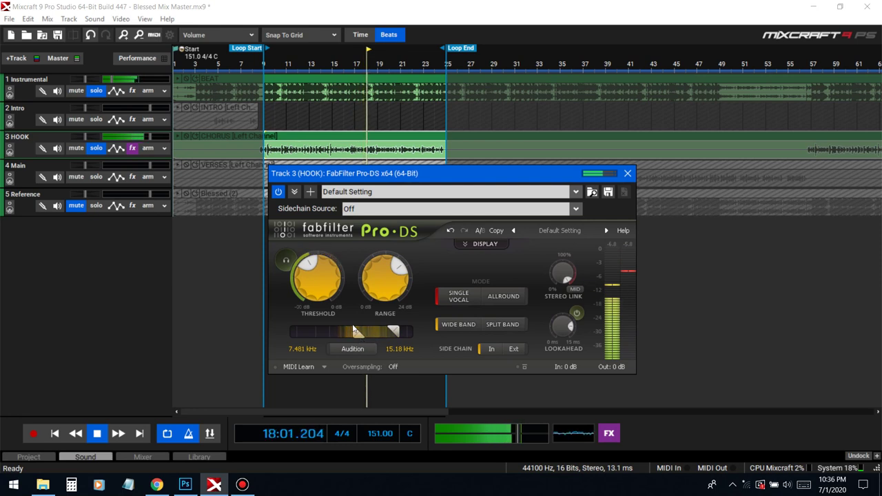
- Lower the Pro-DS threshold slightly and raise its range slightly during playback, close the effect window, and stop playback
mouse_move(324, 295)
drag(325, 298, 325, 299)
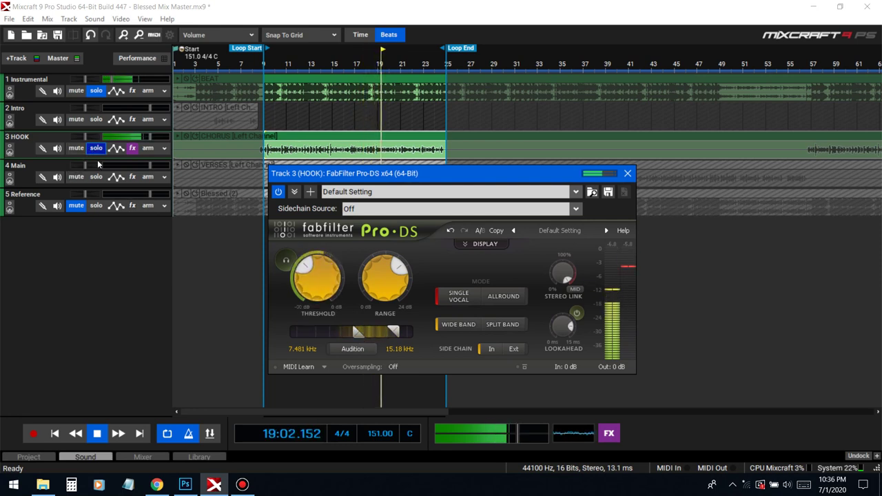
mouse_move(379, 303)
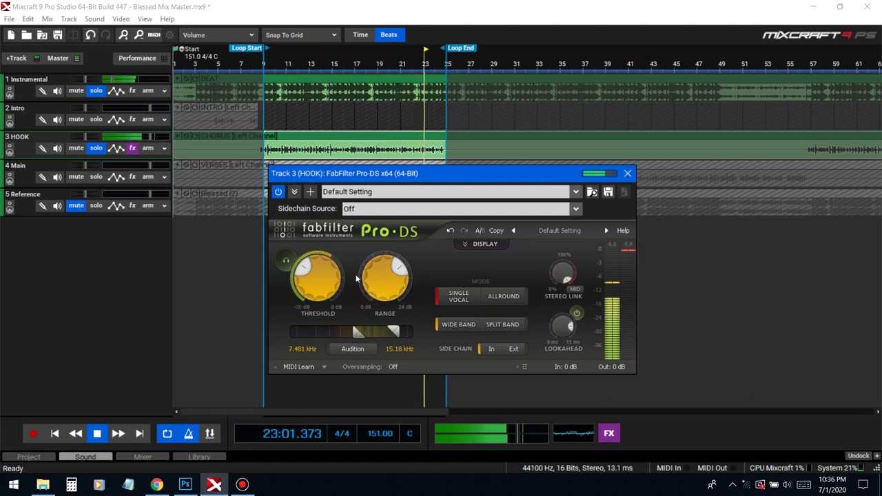
click(402, 269)
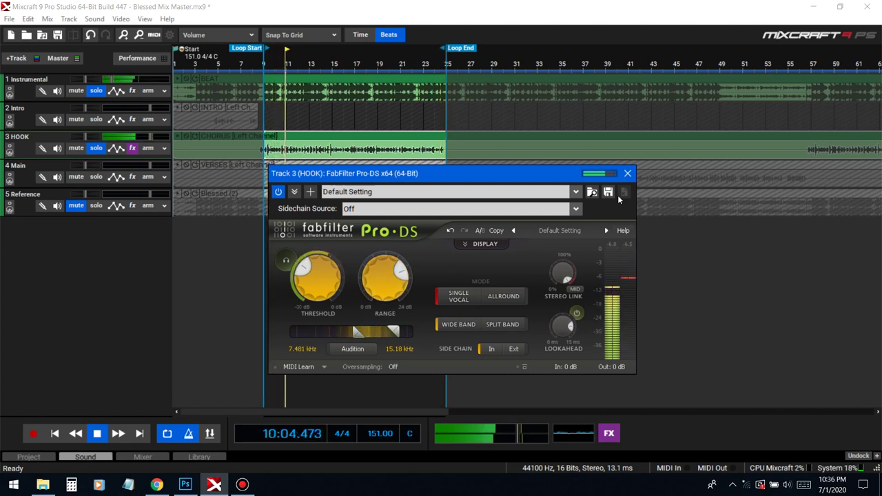
click(627, 173)
key(space)
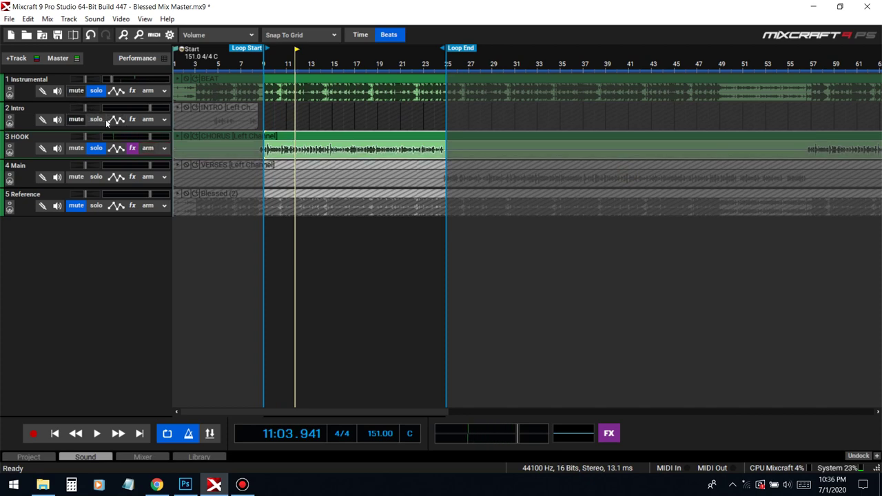
- Add GComp after FabFilter Pro-DS in the HOOK track's effect chain and separate its window from the effect list
click(132, 148)
click(345, 294)
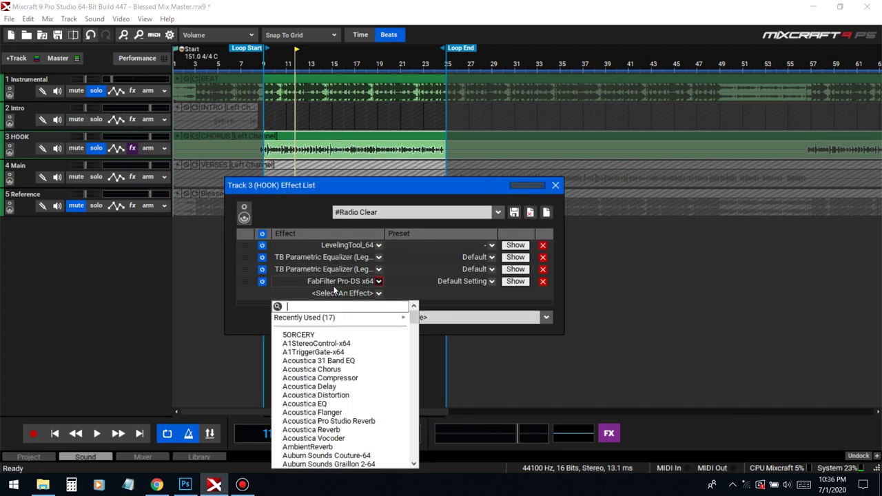
text(gc)
click(338, 318)
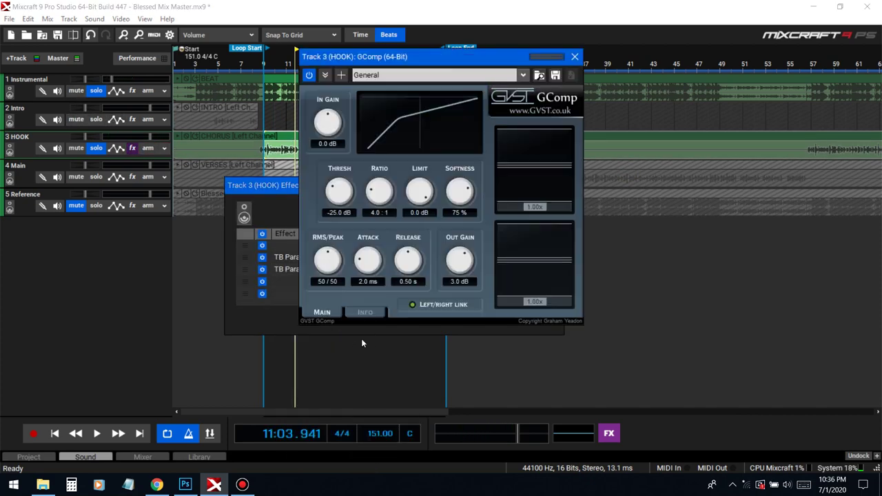
click(277, 333)
drag(444, 186, 466, 242)
drag(502, 54, 747, 33)
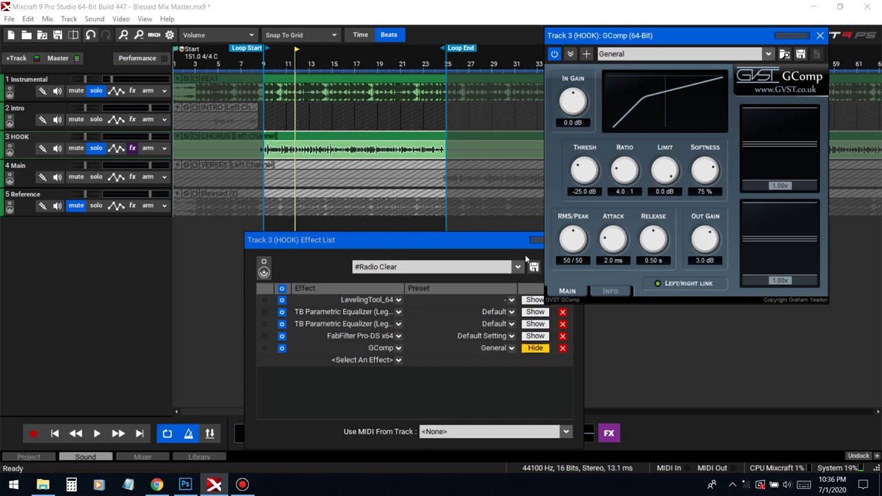
- Close the effect list, set GComp's threshold to -26 dB, move its window clear of the meters, and audition the hook
click(543, 242)
click(578, 239)
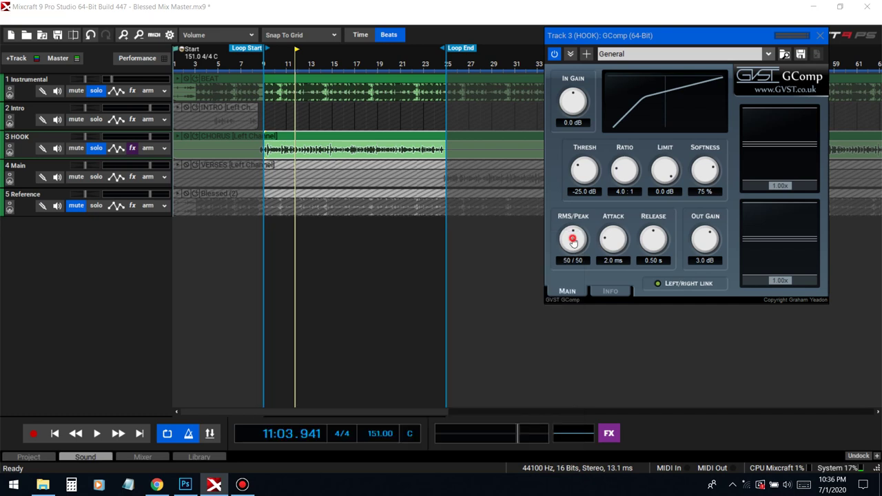
click(577, 192)
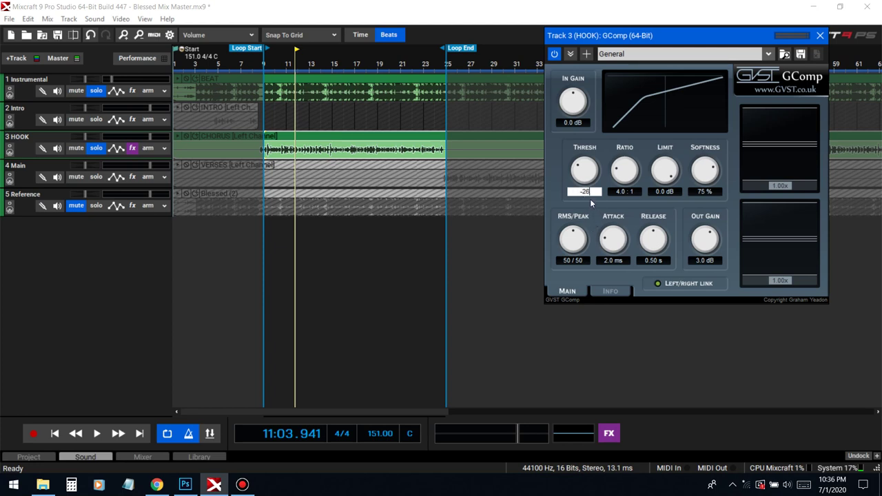
drag(651, 35, 575, 53)
key(space)
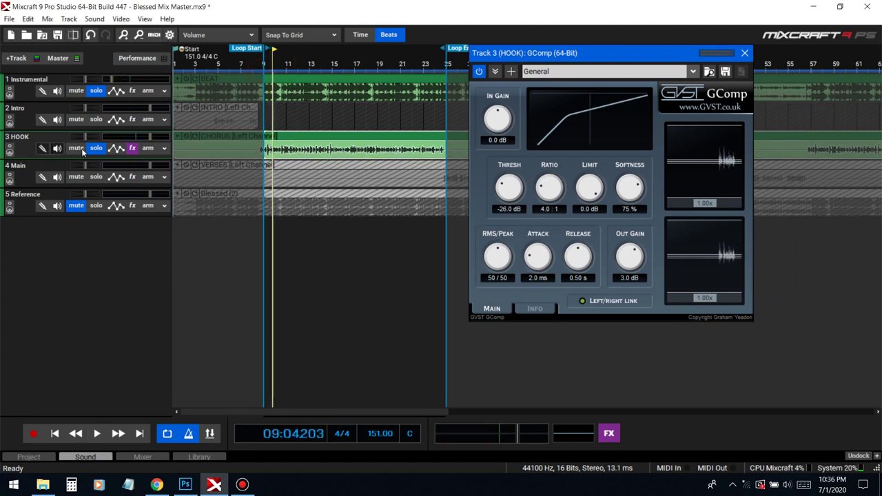
- Add GSnap Pitch Correction after GComp in the HOOK track's chain and remove it again
click(130, 151)
click(356, 363)
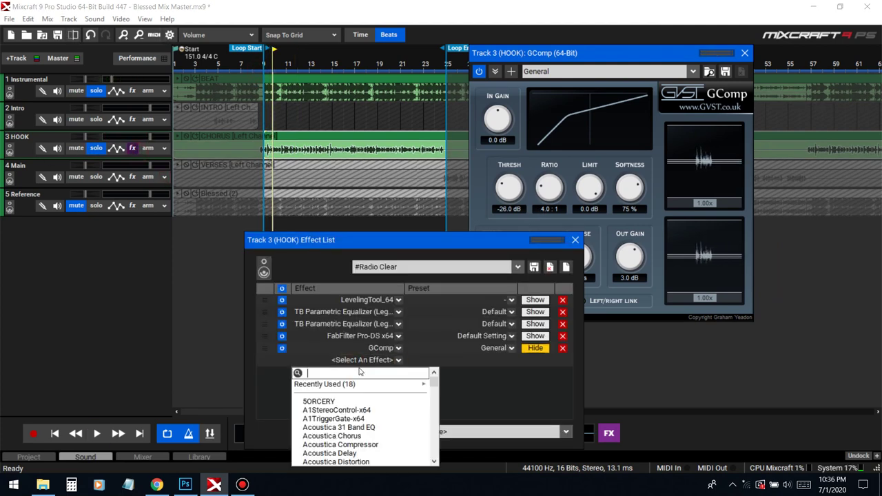
text(gsn)
key(Return)
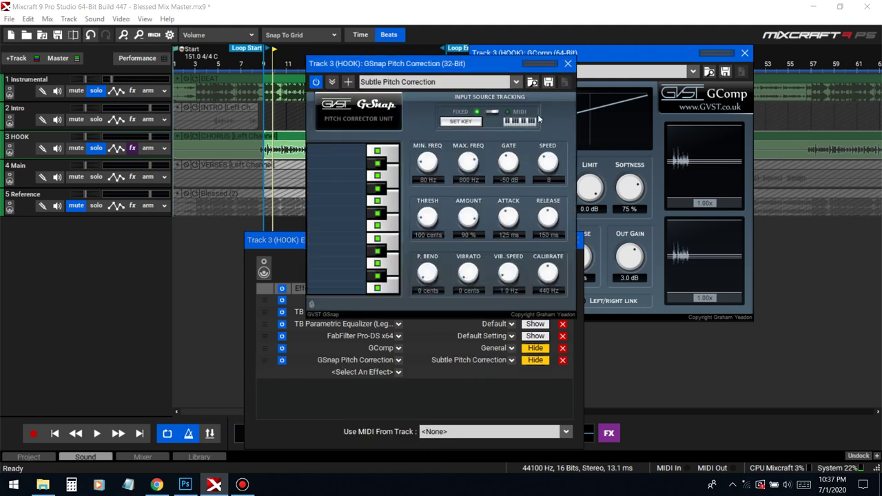
click(565, 65)
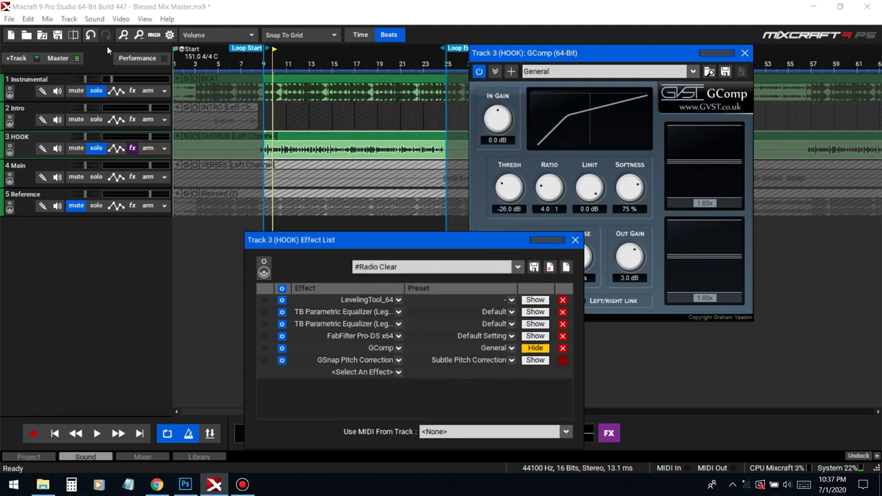
- Save the project, close the effect list, and audition the hook from bar 9 with GComp active
key(ctrl+s)
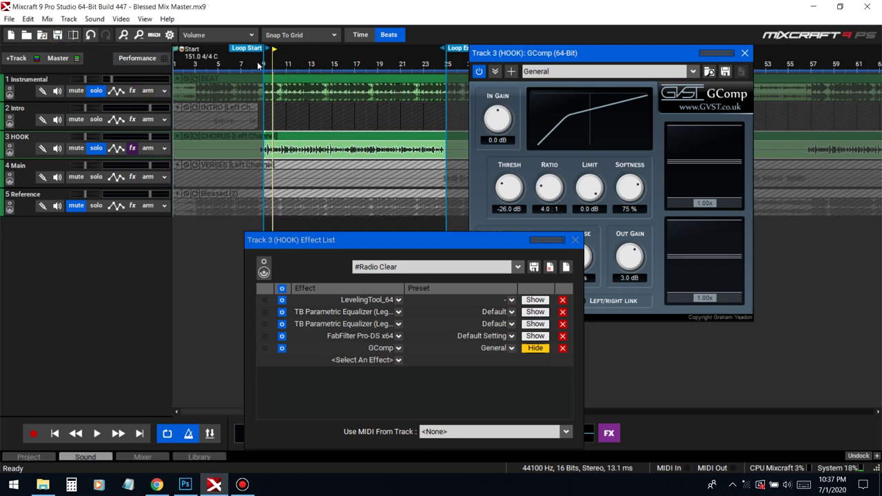
key(space)
click(574, 240)
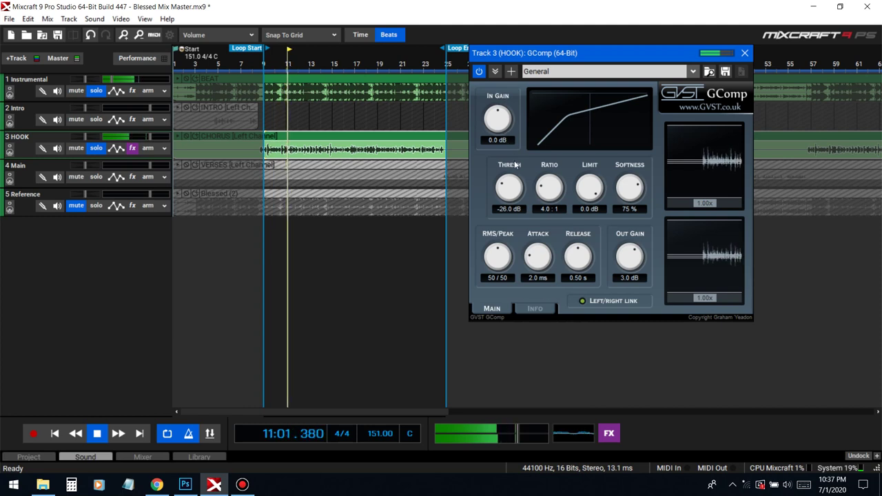
key(space)
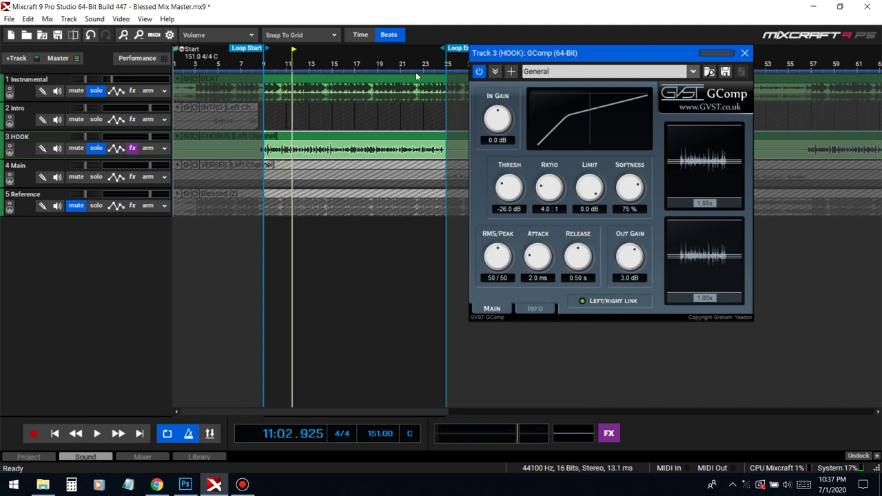
- Replay the hook with GComp switched off and back on to compare the vocals, and stop playback
key(space)
click(479, 72)
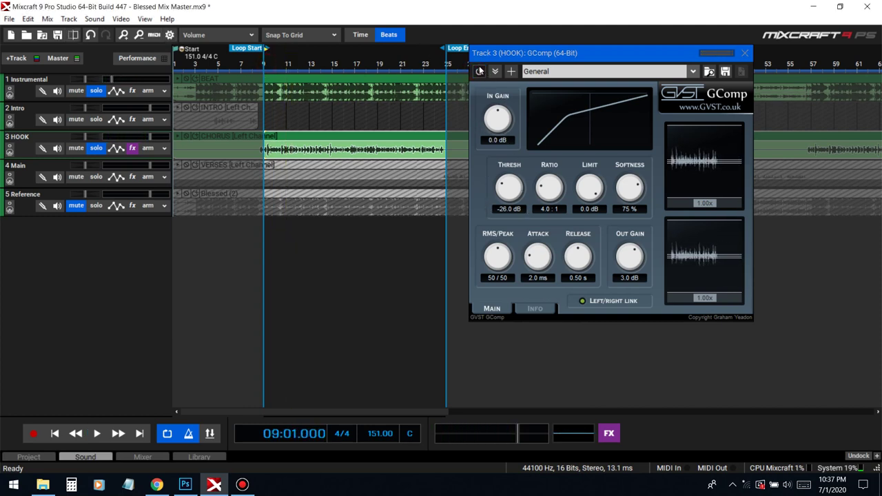
click(479, 72)
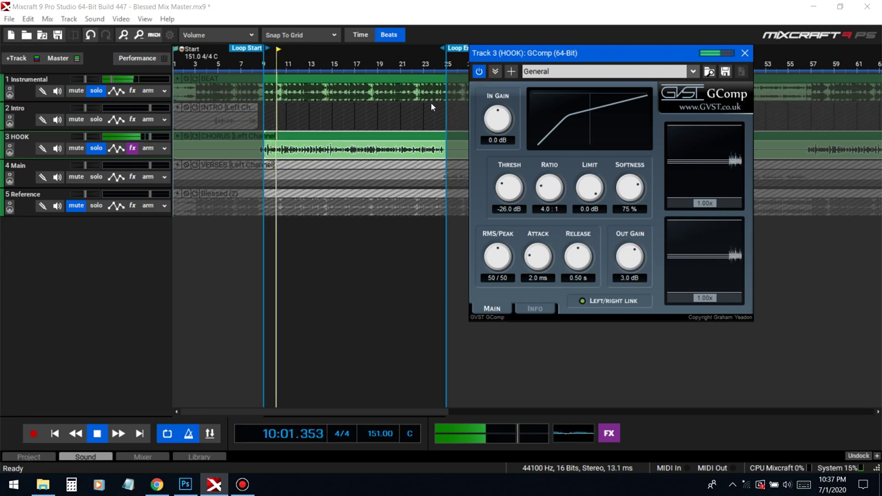
key(space)
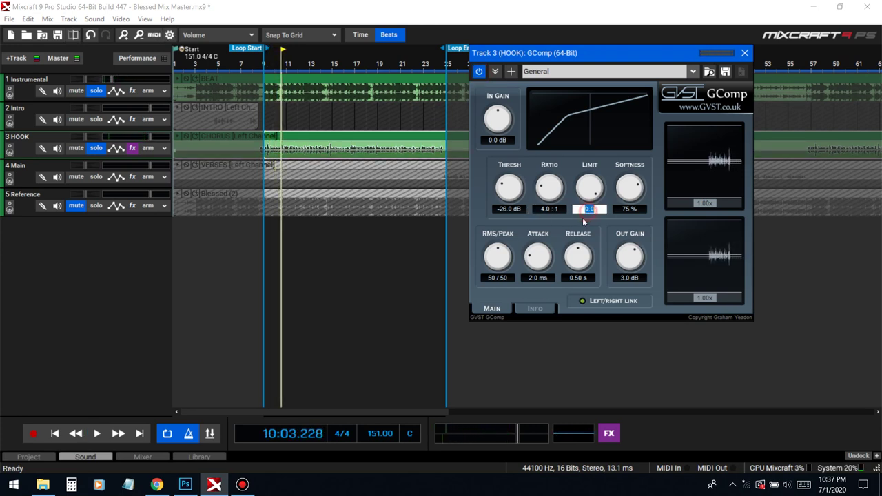
- Set GComp's limit to -1 dB, softness to 90 %, RMS/peak to 90/10 and, while playing the hook from bar 9, attack to 1 ms
click(589, 230)
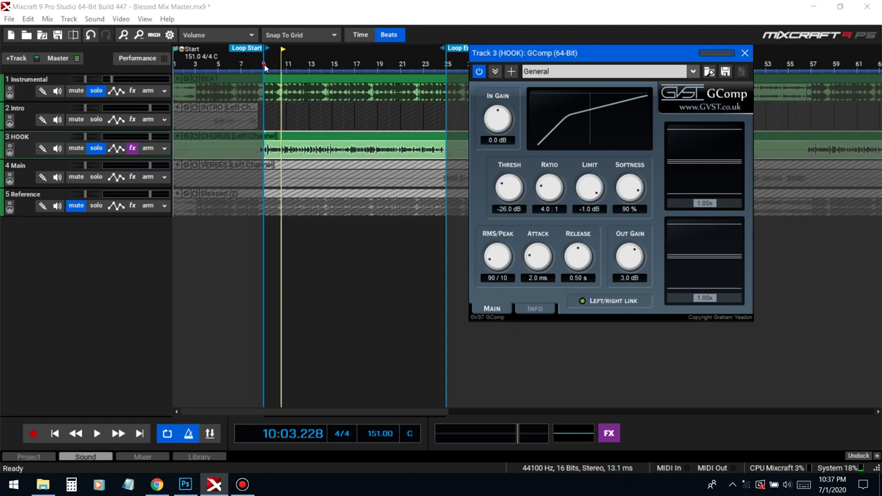
key(space)
click(537, 277)
text(1)
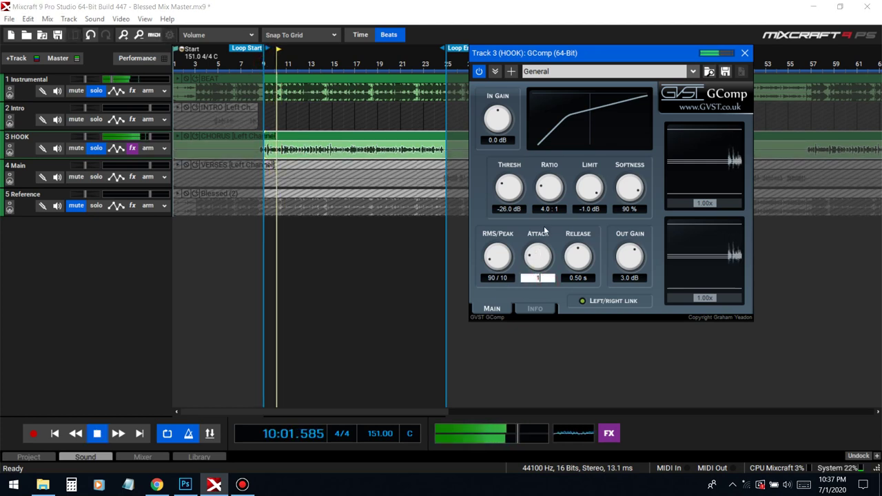
key(Return)
- Try GComp release times of 0.71 s and 0.6 s during playback, and settle on 0.8 s
click(578, 278)
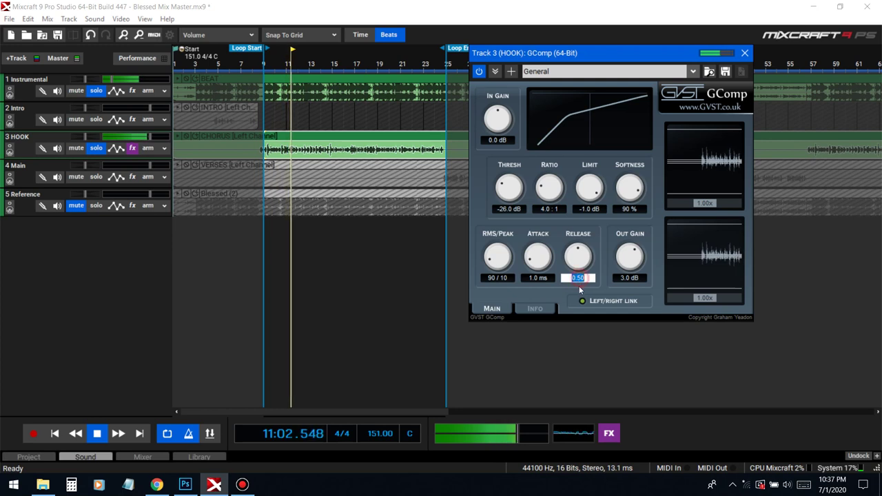
text(0)
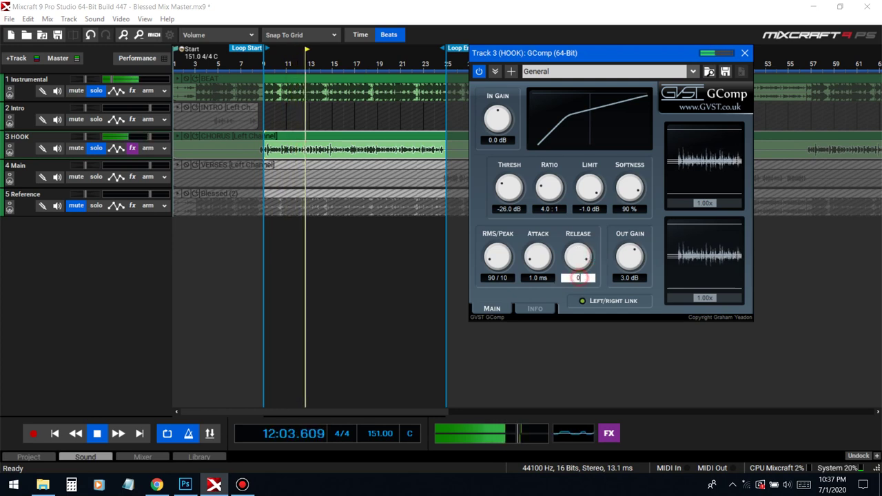
text(.71)
key(Return)
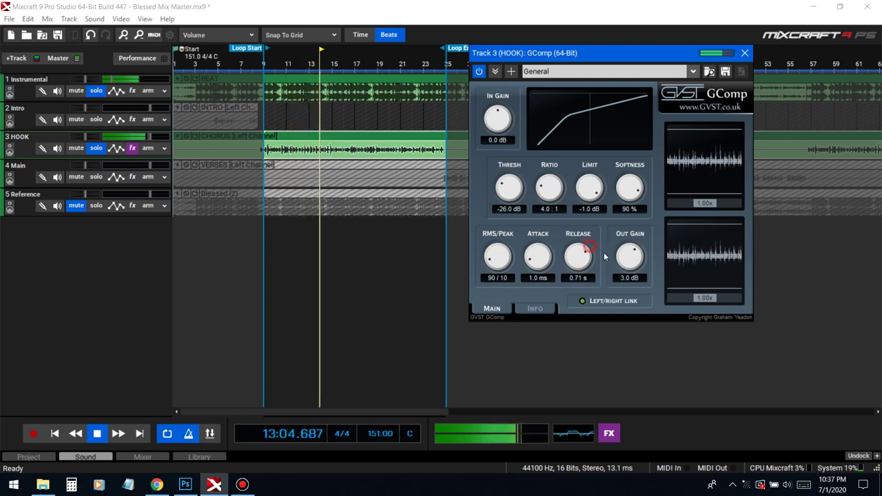
click(587, 278)
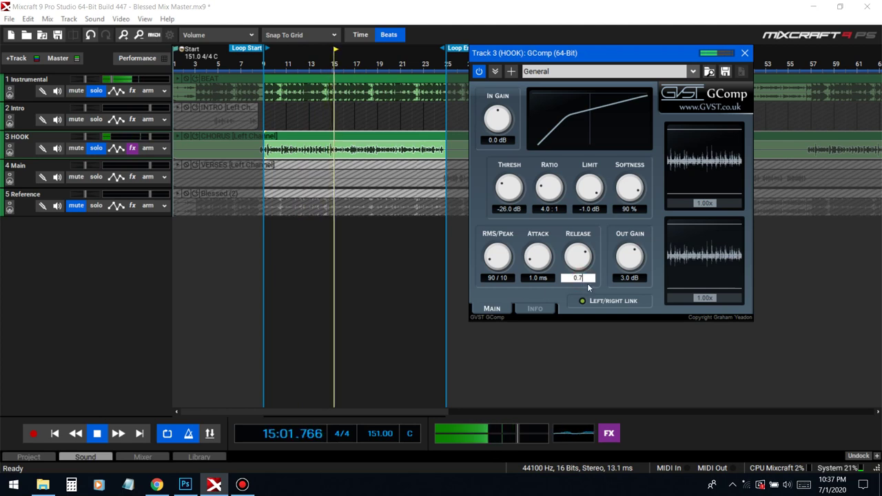
text(0.6)
key(Return)
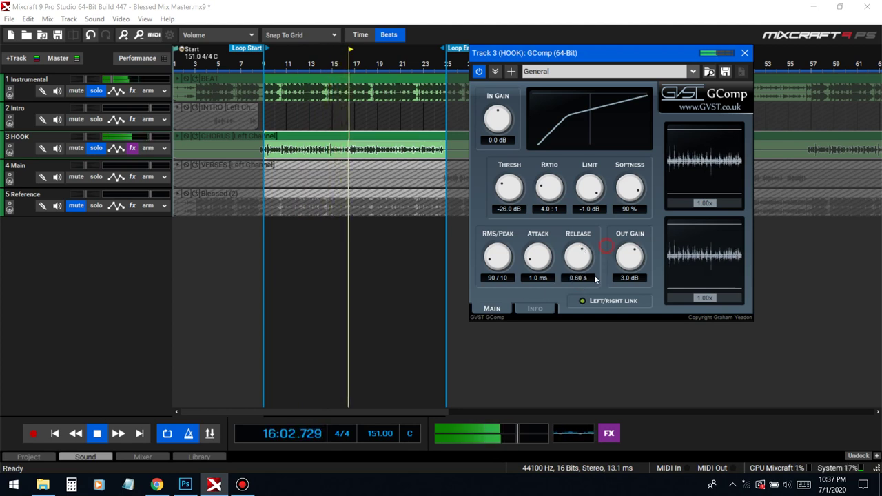
click(585, 278)
text(0.8)
key(Return)
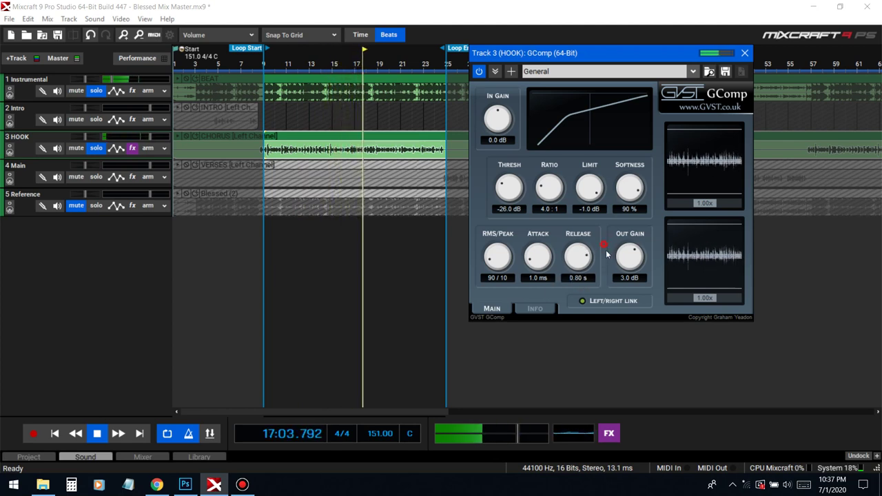
- Set GComp's compression ratio to 3:1 while the hook plays
click(551, 209)
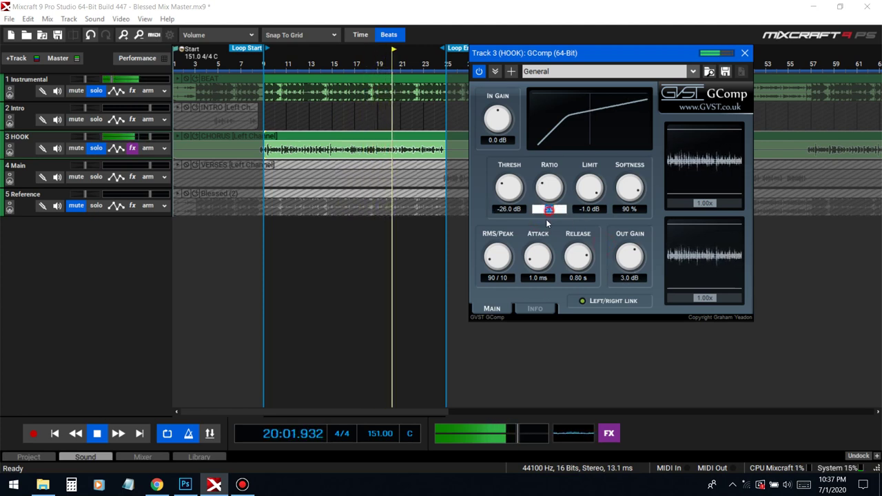
text(3)
key(Return)
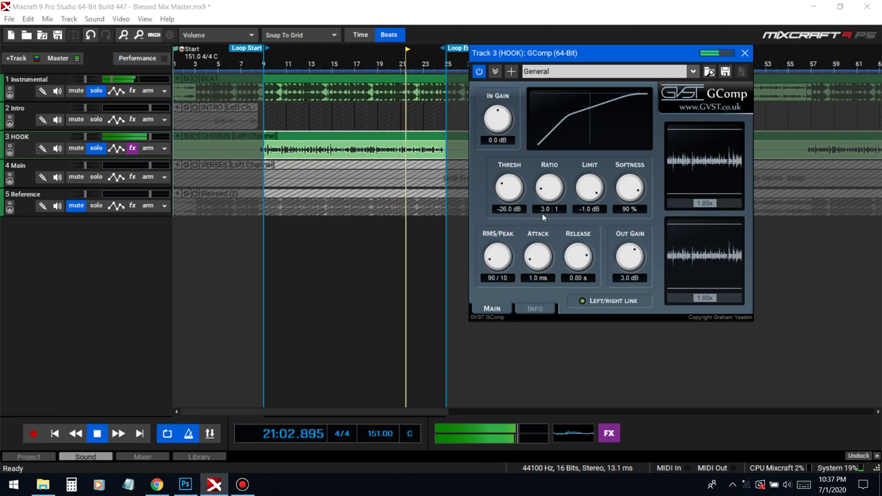
- Set GComp's compression ratio to 4:1 and its output gain to 6 dB while the hook plays
click(543, 211)
text(3.5)
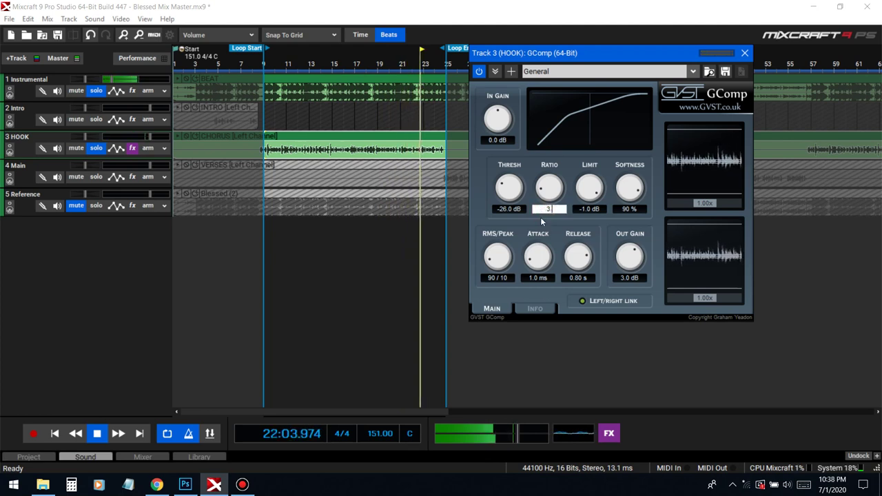
key(Return)
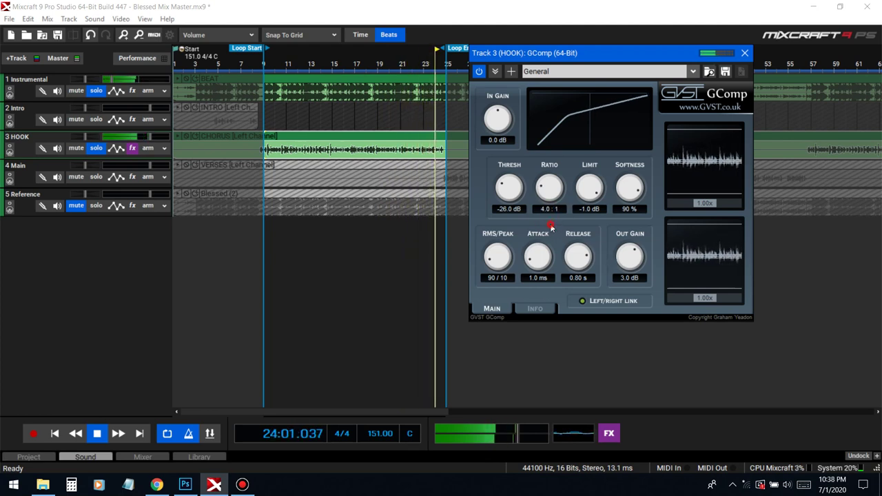
click(613, 278)
text(6)
key(Return)
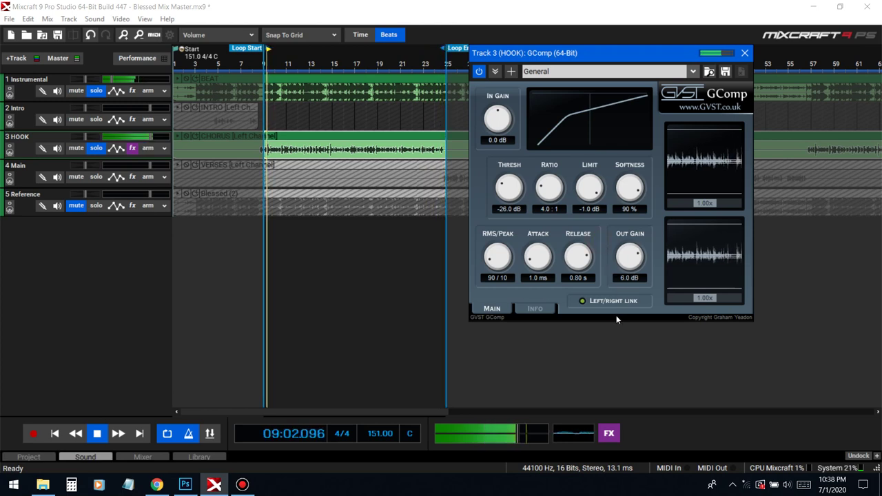
- Try GComp's input gain at 2 dB and its threshold at -27 dB, and return the threshold to -26 dB
click(498, 140)
text(2)
key(Return)
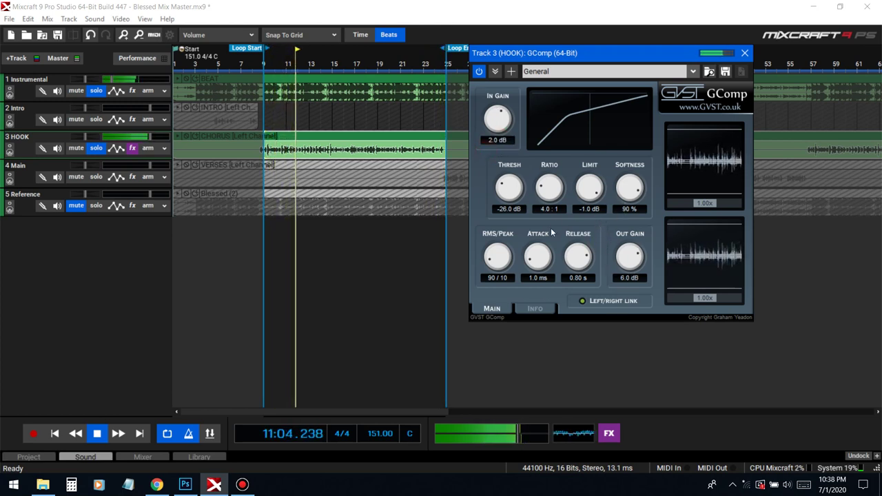
click(516, 208)
text(-2)
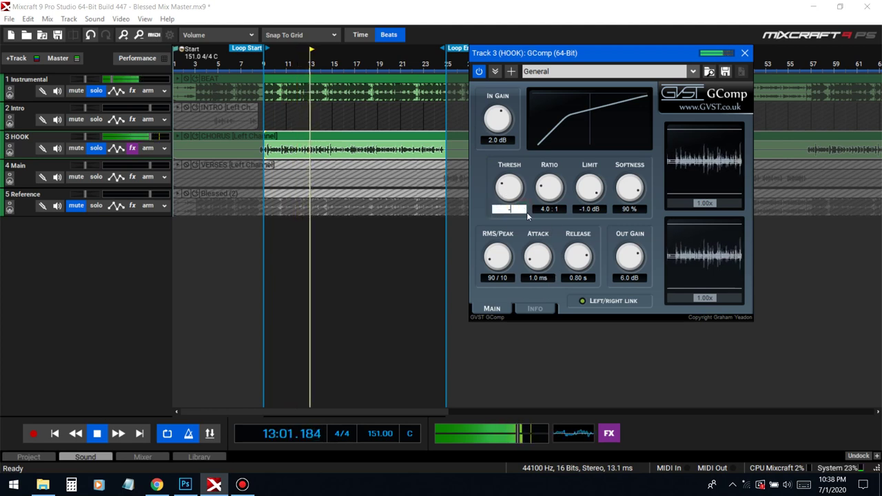
text(7)
key(Return)
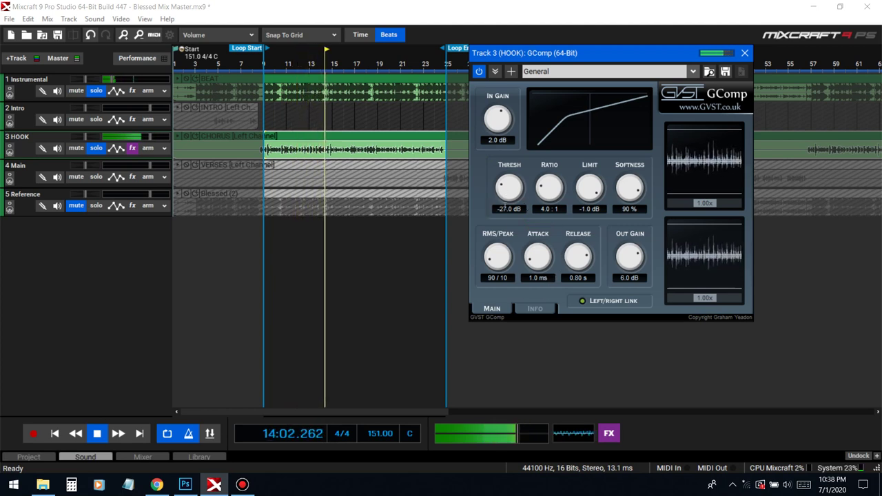
click(508, 208)
text(--26)
key(Return)
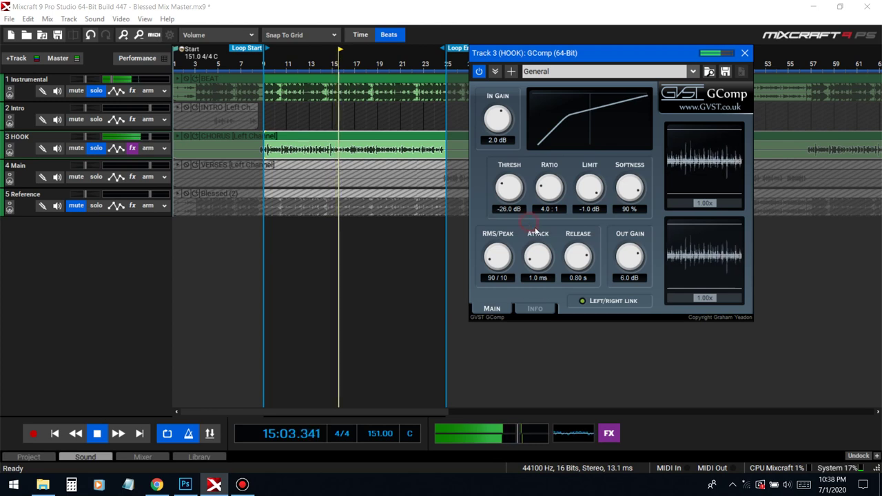
- Try a GComp release time of 0.9 s with an output gain of 4 dB
click(579, 278)
text(0.9)
key(Return)
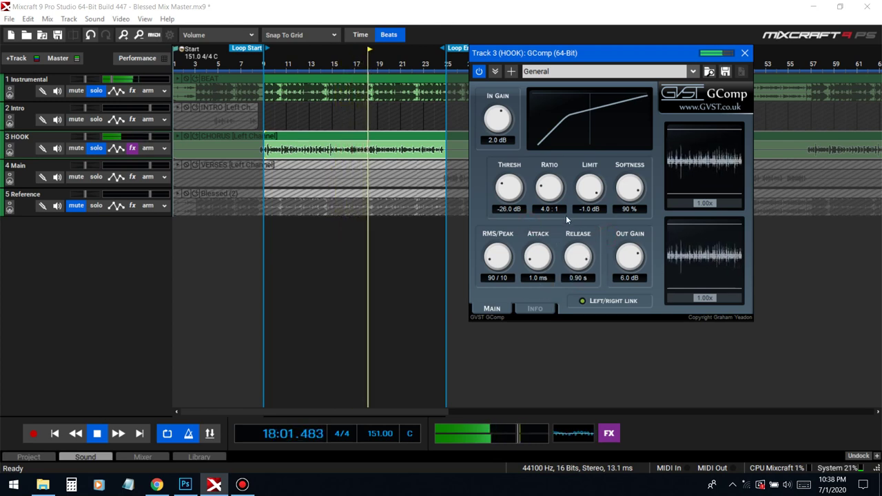
click(625, 276)
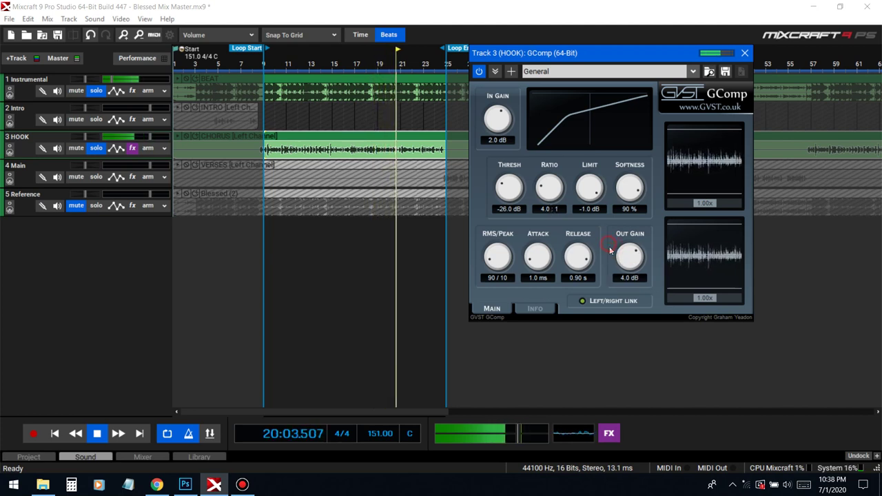
text(4)
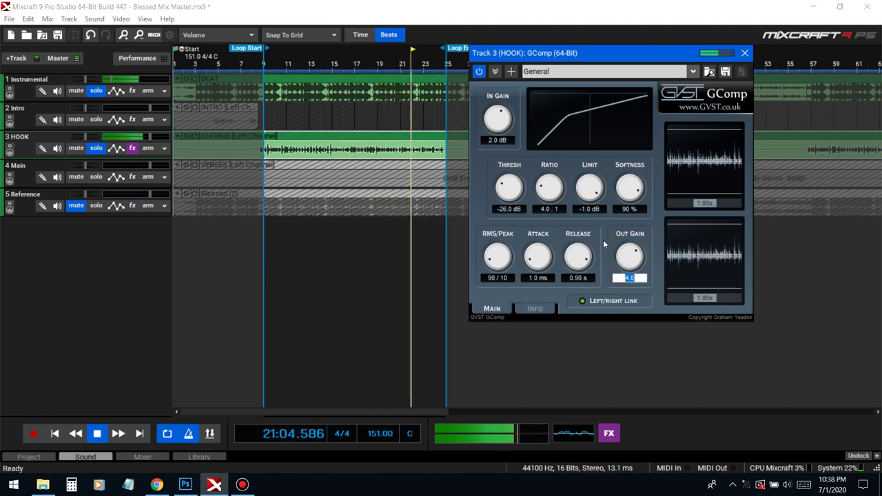
key(Return)
- Set GComp's input gain to 1 dB and its output gain to 6 dB
click(490, 140)
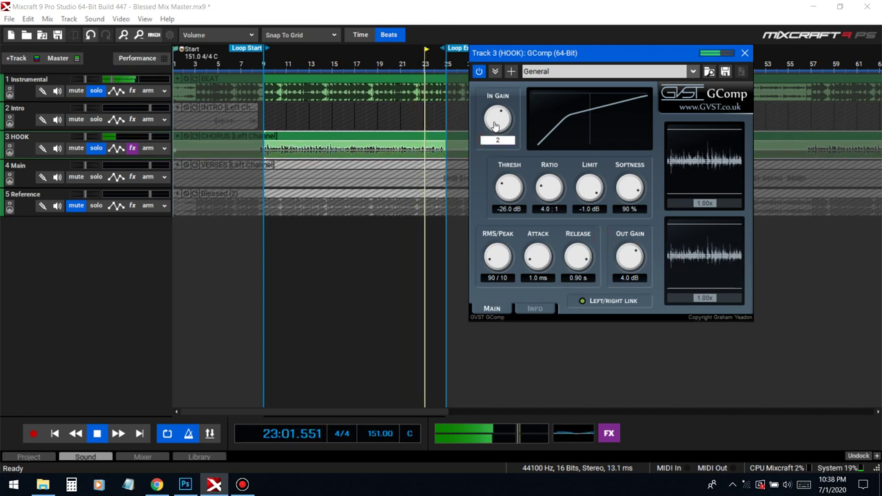
text(1)
key(Return)
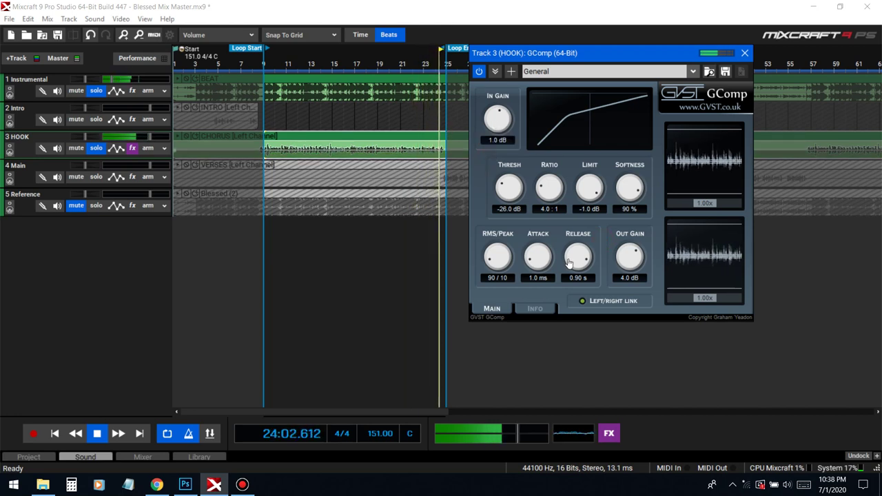
click(623, 278)
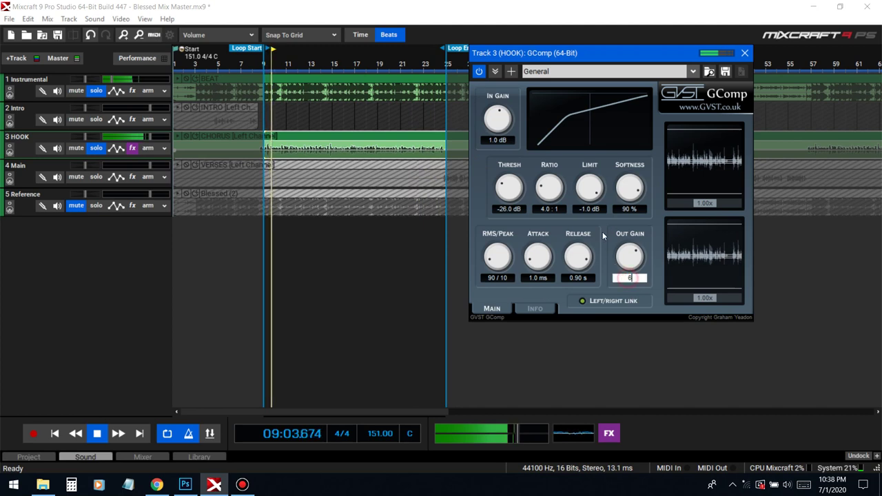
text(6)
key(Return)
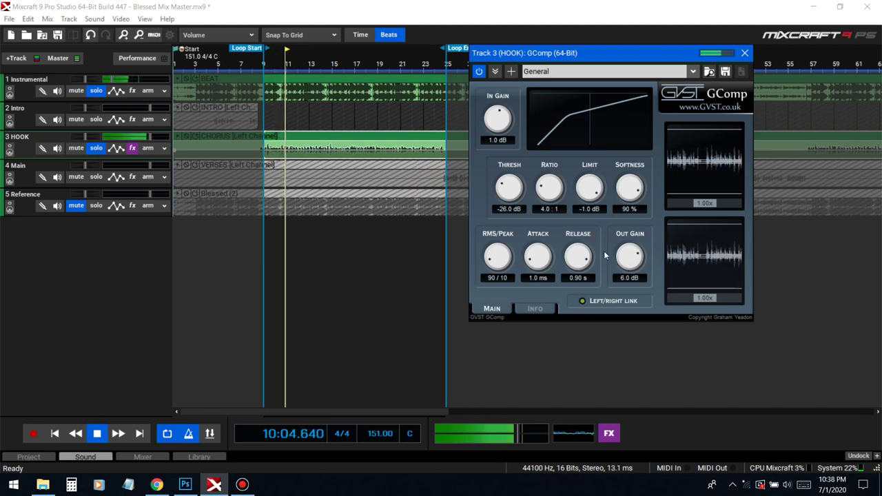
- Set GComp's release time to 0.8 s and toggle the compressor off and on to compare the vocals
click(575, 279)
text(0.8)
key(Return)
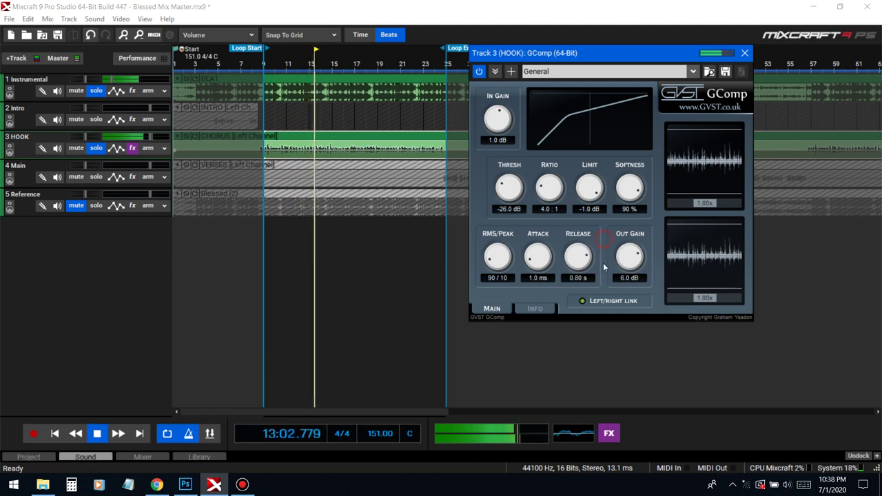
click(477, 72)
click(476, 72)
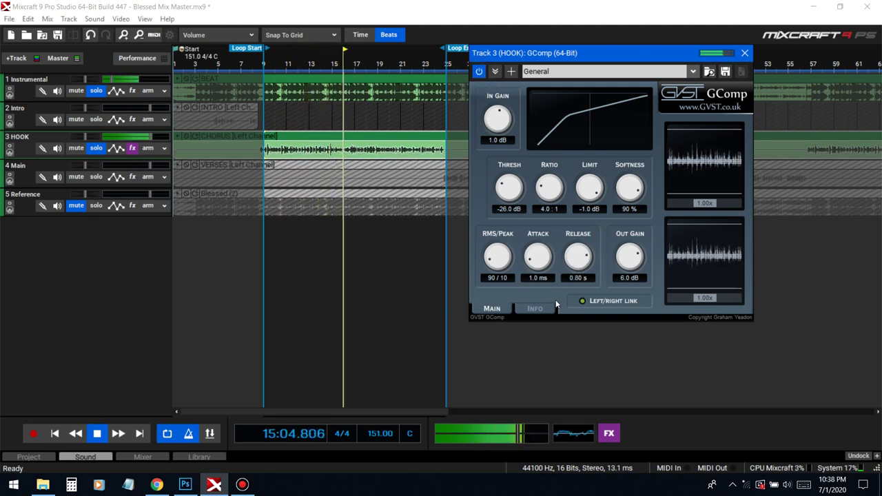
- Close GComp, listen briefly to the hook without the instrumental, bring the instrumental back and stop playback
click(745, 53)
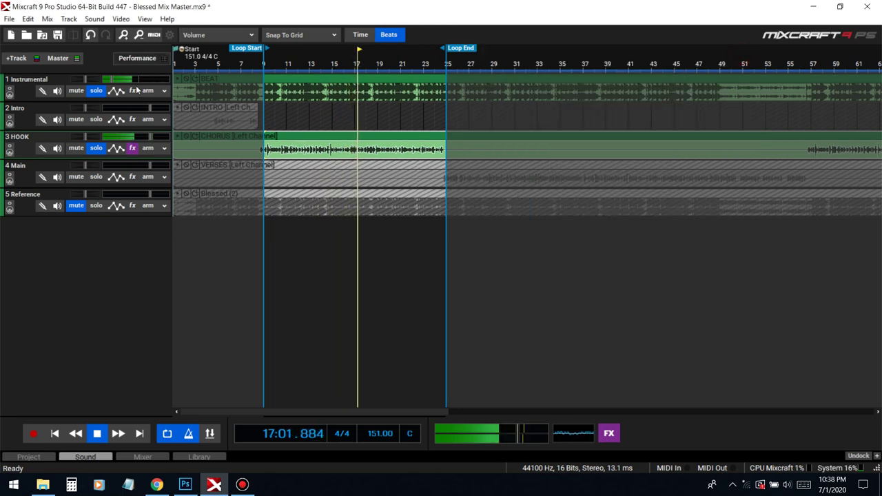
click(102, 92)
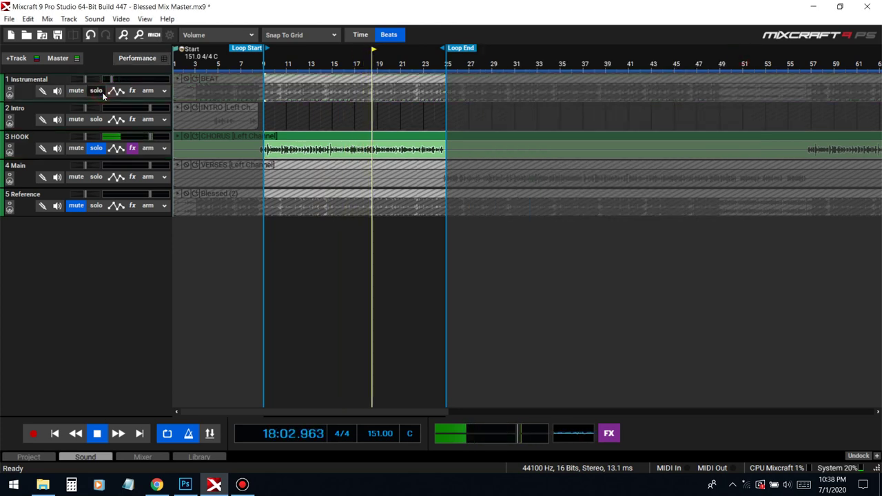
click(102, 92)
key(space)
- Add DD Gate to the HOOK track's effects directly before FabFilter Pro-DS, and close the effect list, keeping the gate window open
click(132, 148)
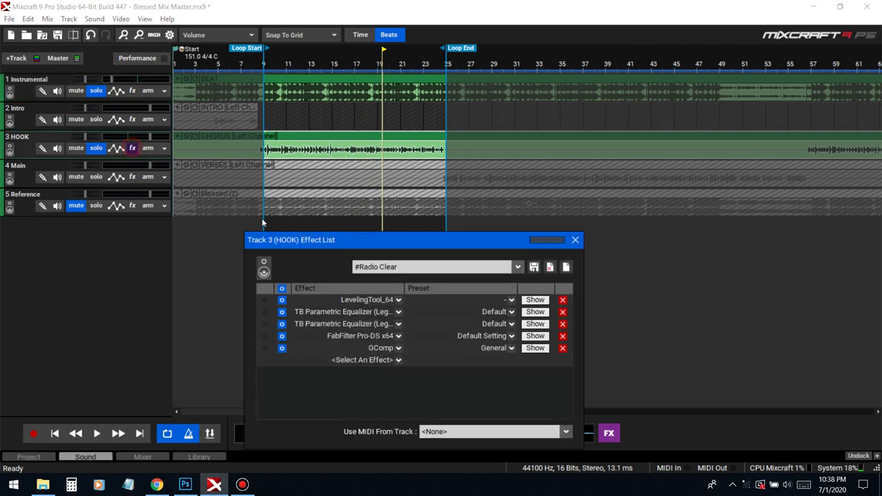
click(347, 361)
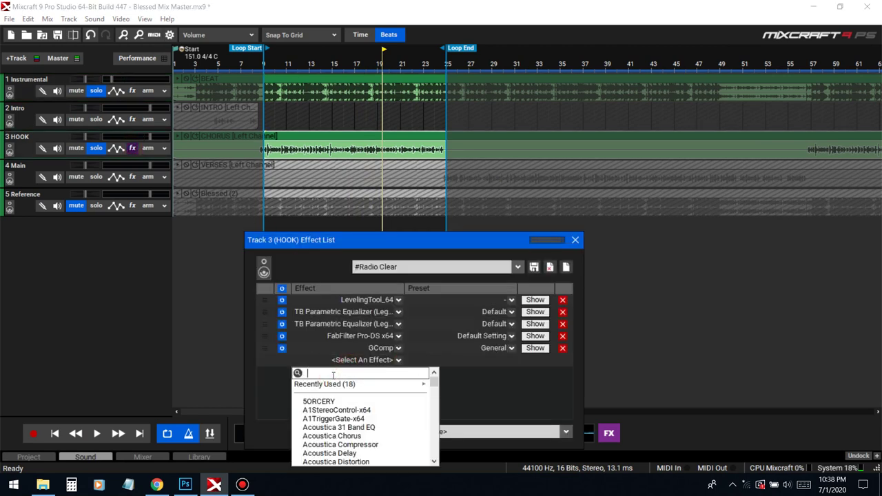
text(dd gat)
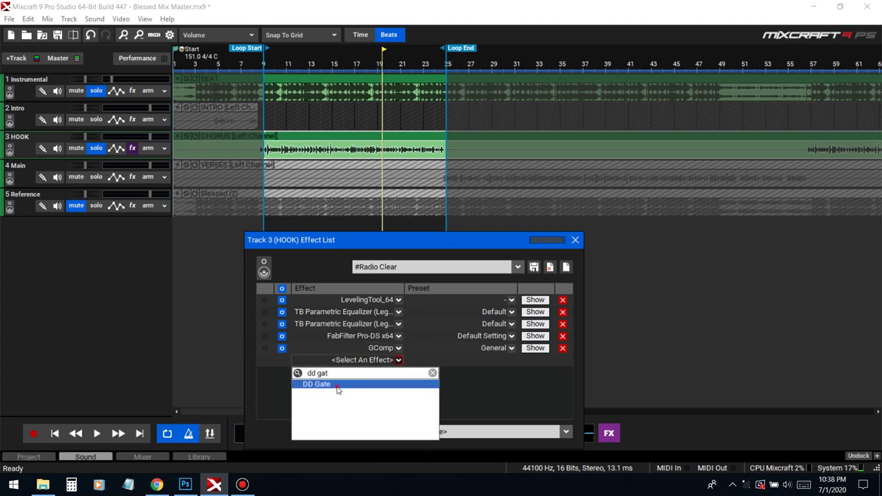
click(337, 384)
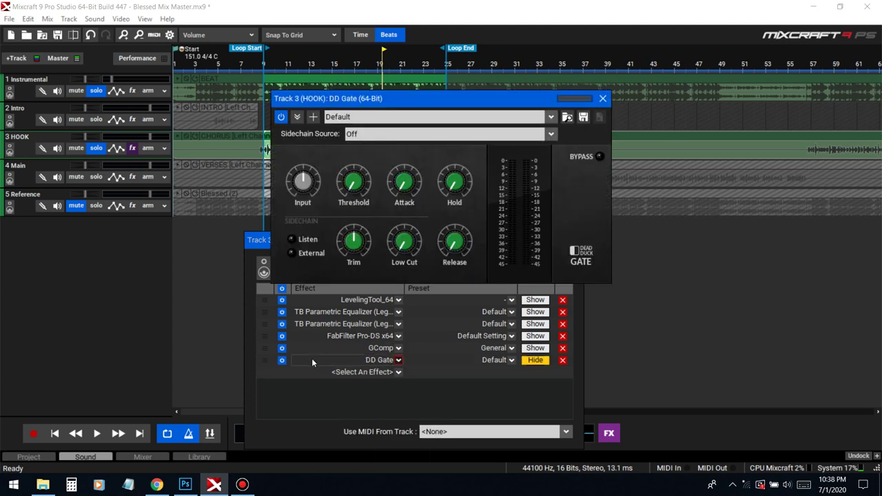
drag(264, 360, 264, 335)
click(360, 156)
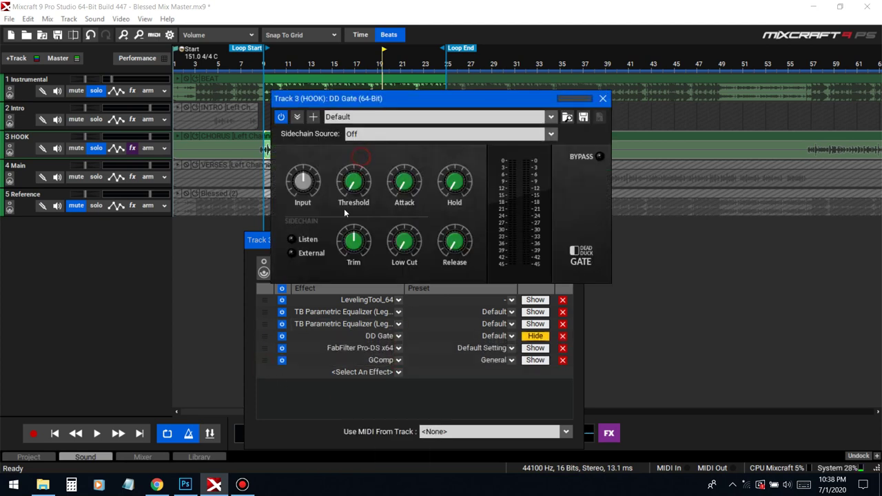
click(262, 241)
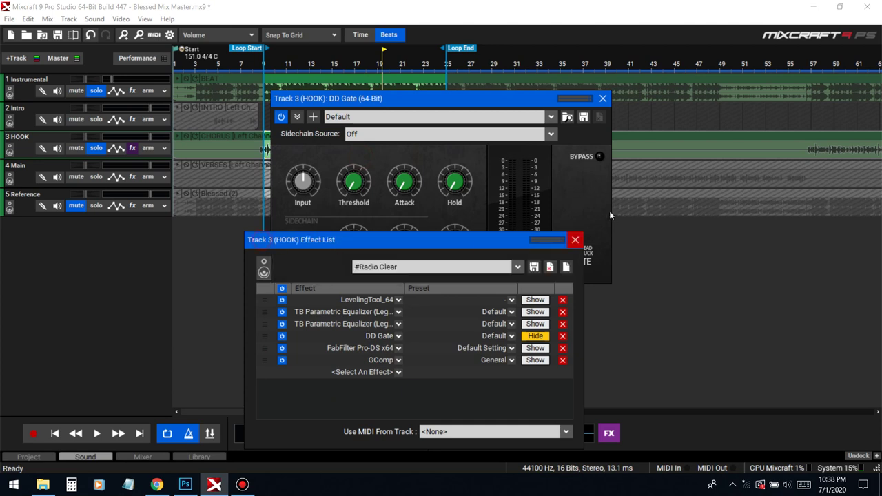
click(580, 240)
drag(446, 99, 543, 177)
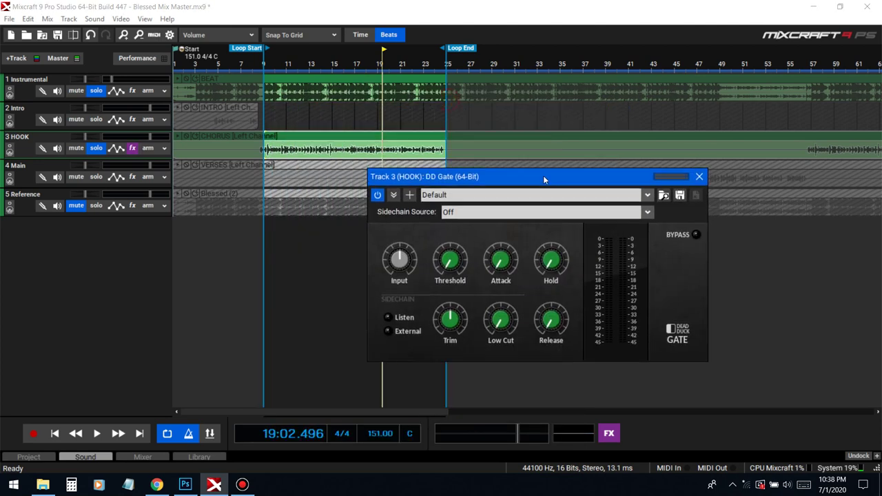
- Play the hook alone from bar 8 while adjusting DD Gate's threshold, attack, hold, release, trim and low cut
click(257, 59)
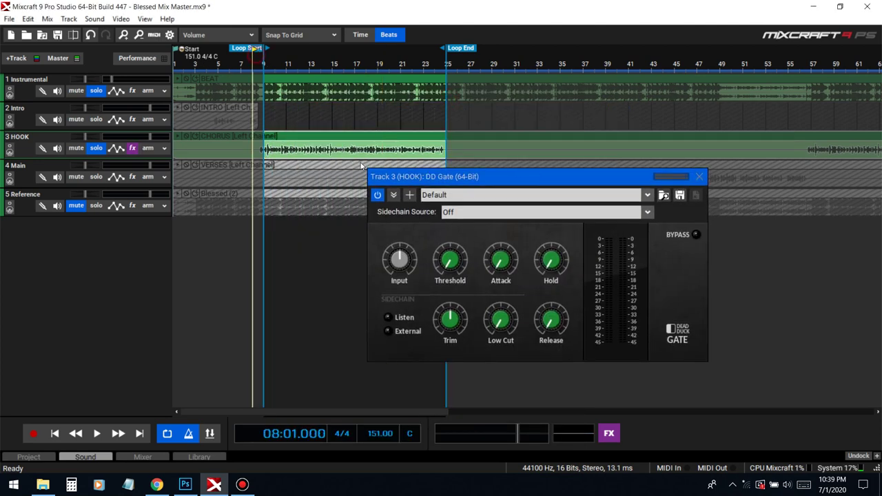
click(99, 90)
key(space)
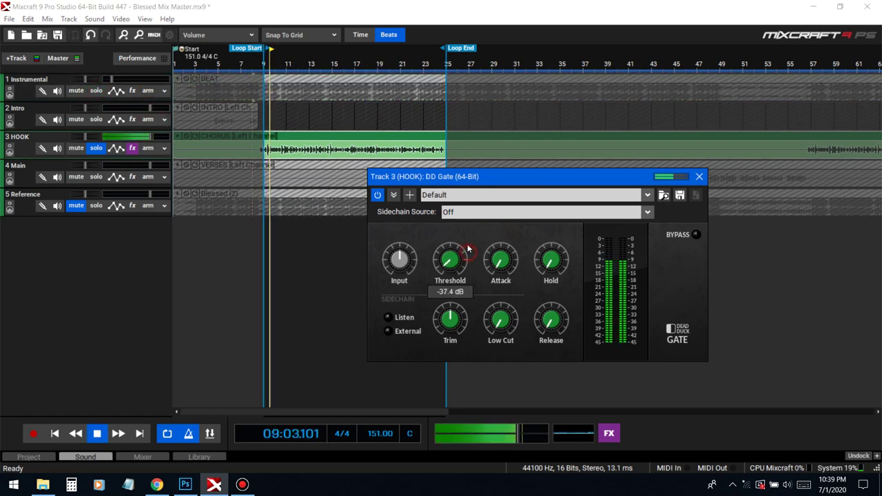
drag(467, 240, 469, 231)
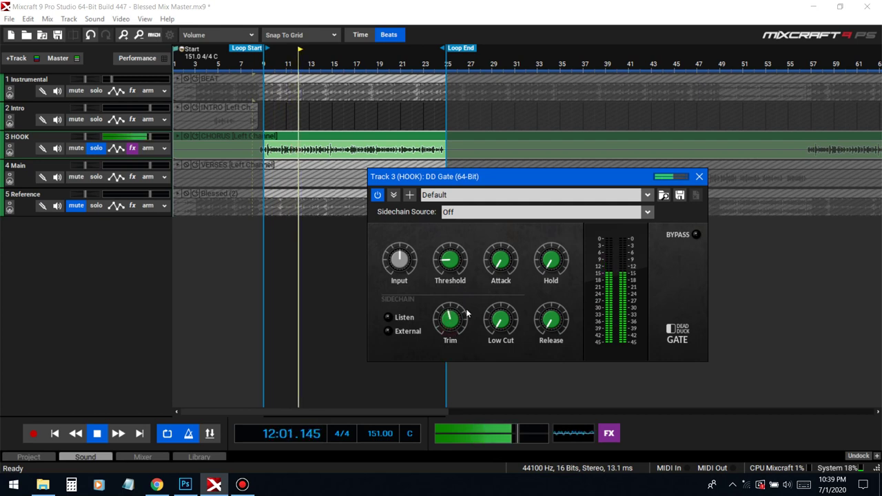
drag(501, 259, 509, 267)
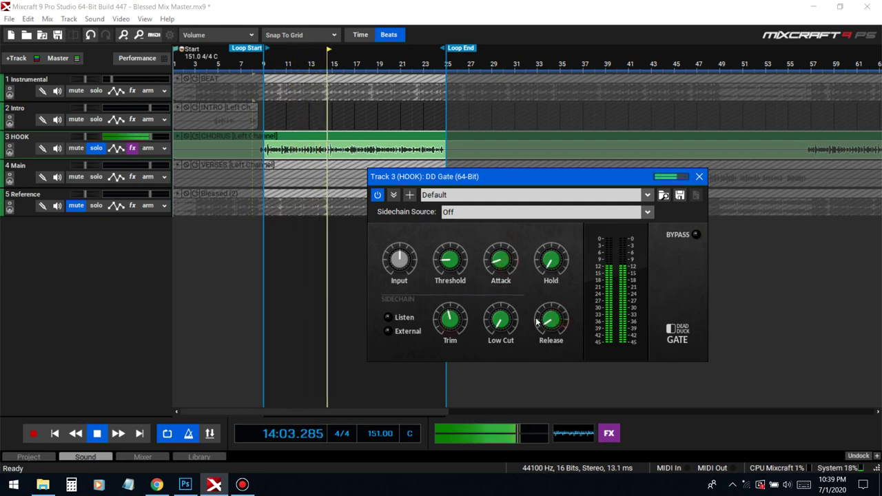
mouse_move(449, 333)
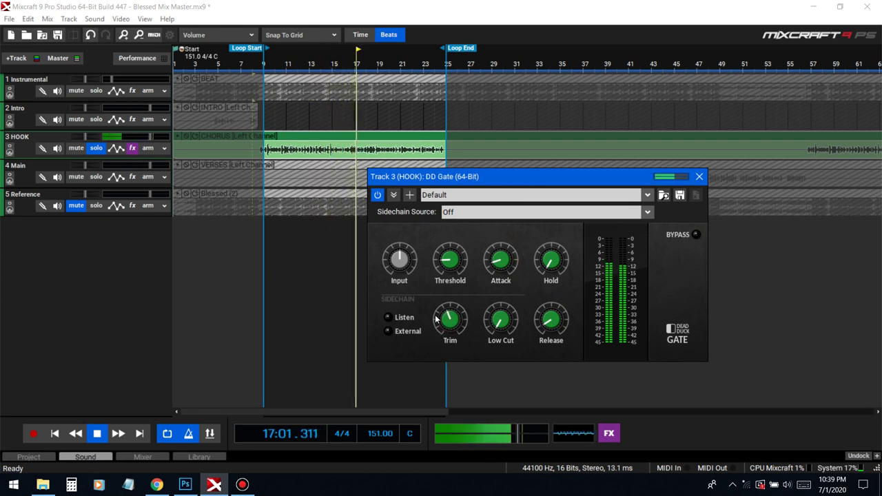
mouse_move(561, 262)
scroll(561, 262, up, 3)
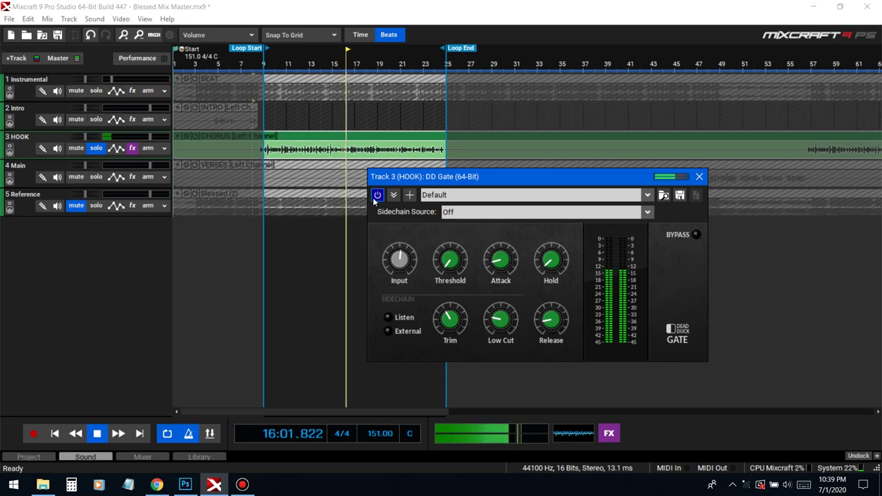
- Replay the hook with DD Gate off and back on to compare, stop playback and solo the instrumental alongside it
key(space)
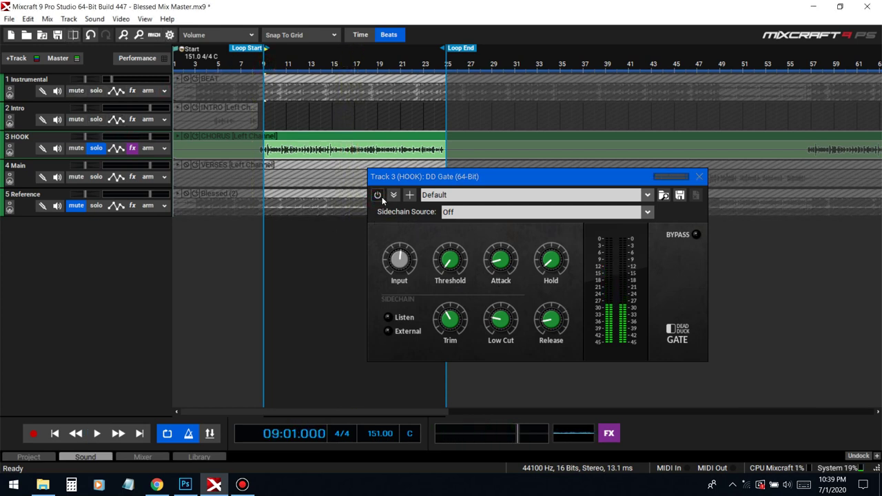
key(space)
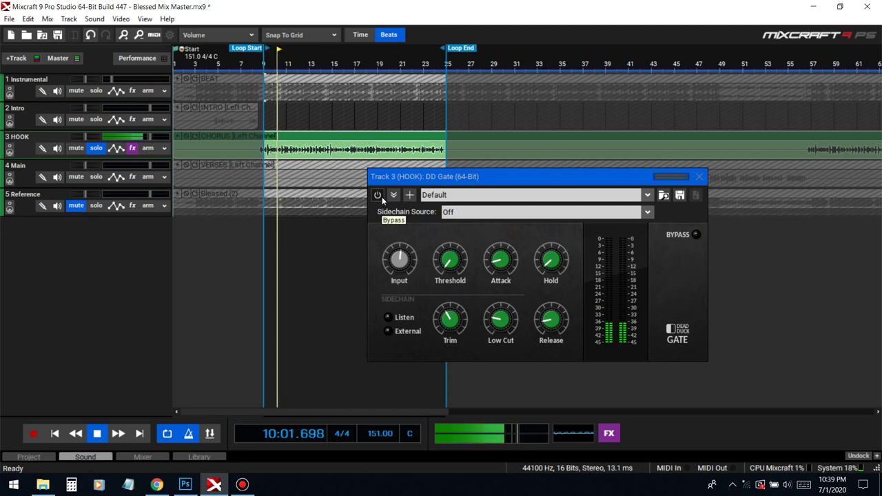
click(381, 196)
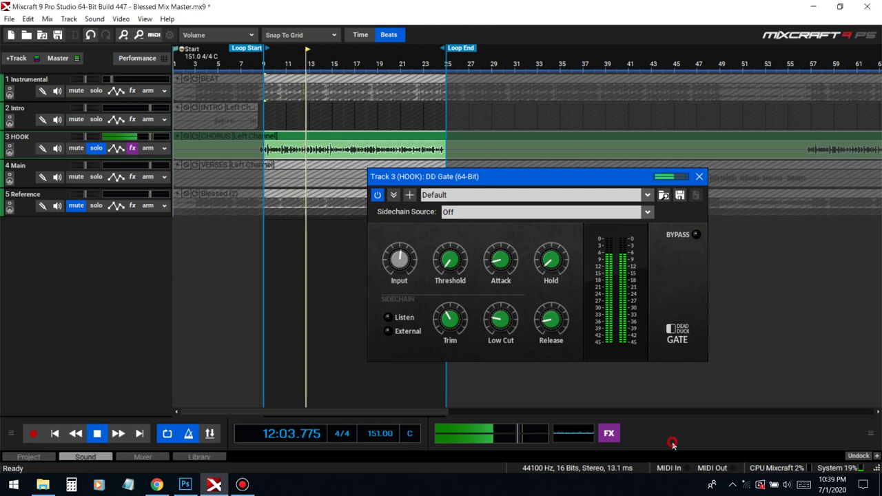
click(96, 91)
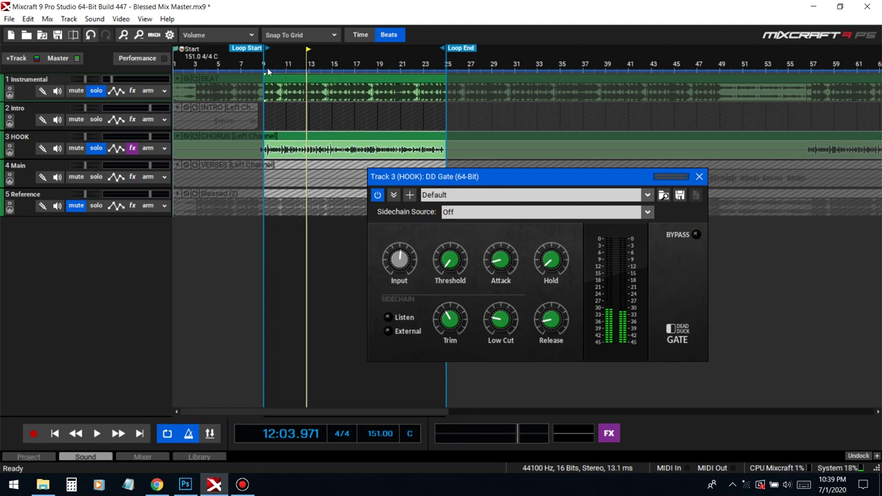
- Play the hook together with the instrumental and close the DD Gate window
key(space)
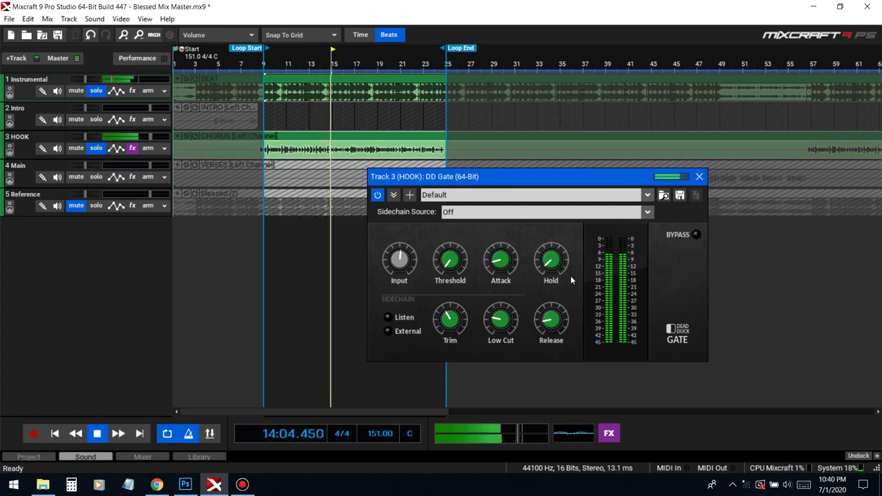
mouse_move(568, 262)
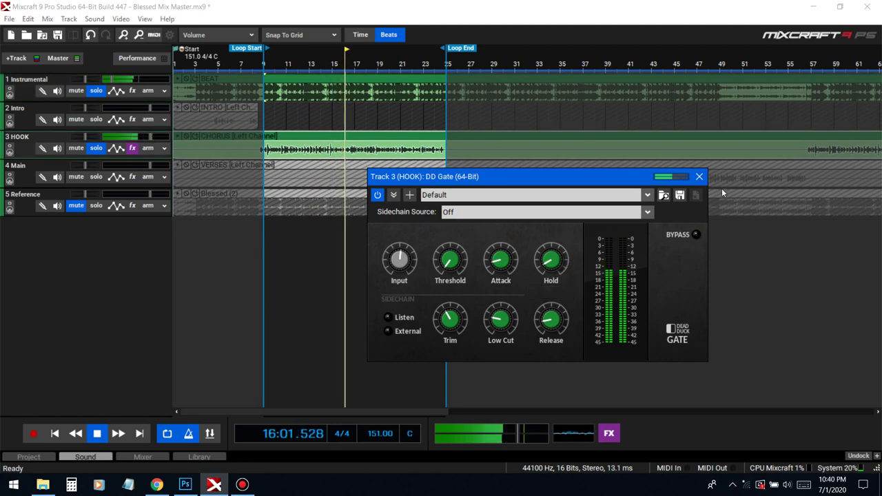
click(698, 177)
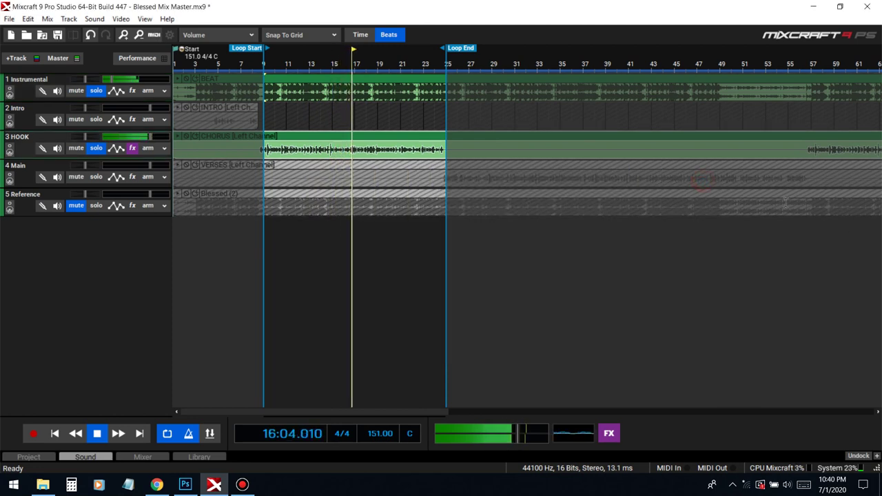
- Open the HOOK track's effect list and save the project
click(131, 149)
click(362, 376)
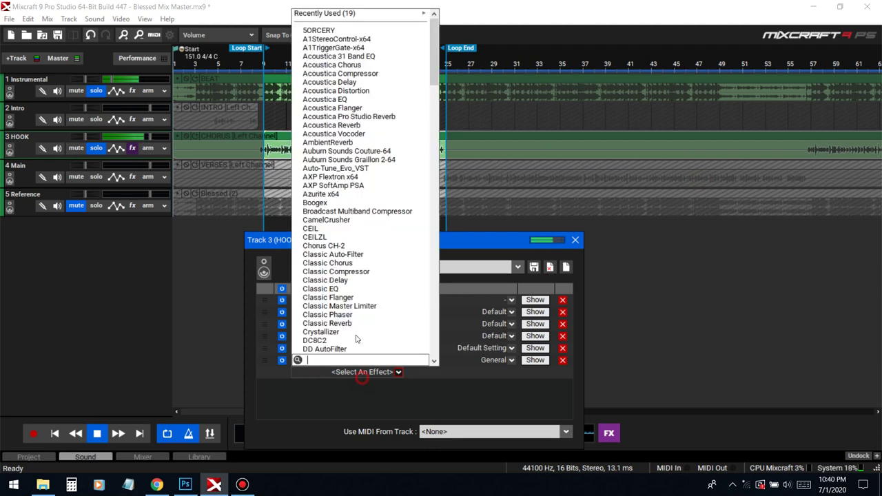
click(57, 34)
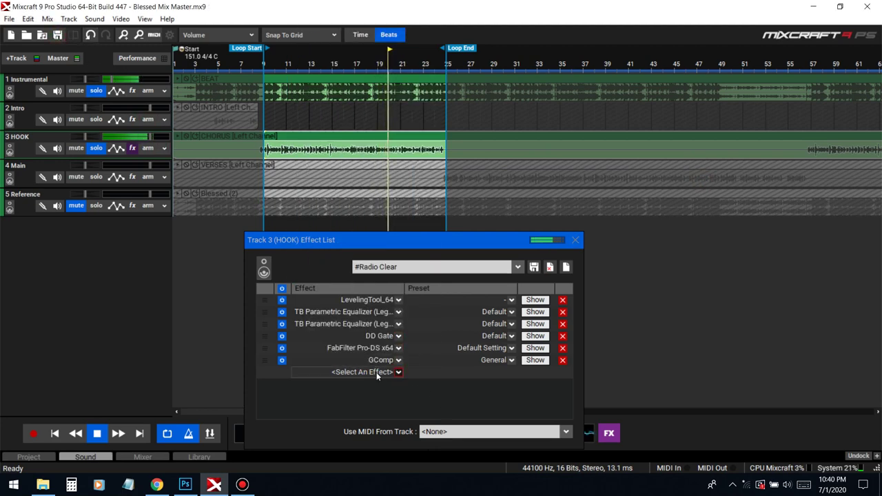
- Add FabFilter Pro-MB after GComp on the HOOK track, stop playback, and close the effect list, keeping the Pro-MB window open
click(376, 372)
text(mb)
click(351, 307)
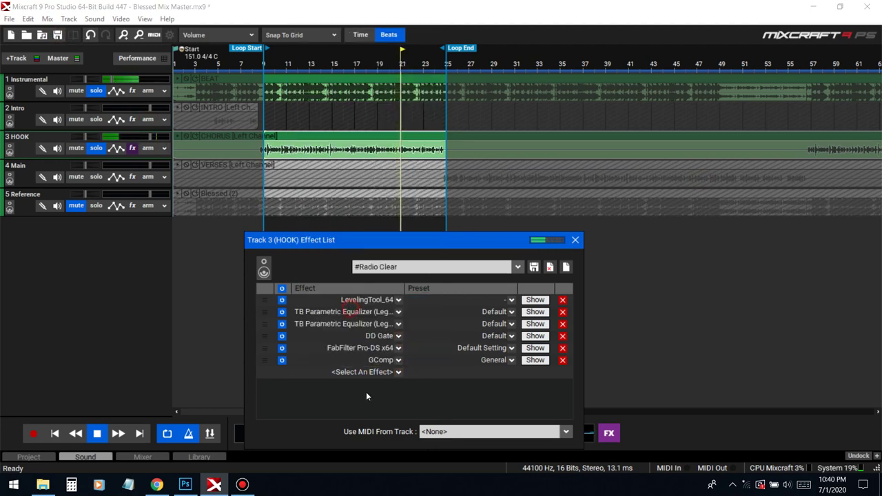
click(96, 433)
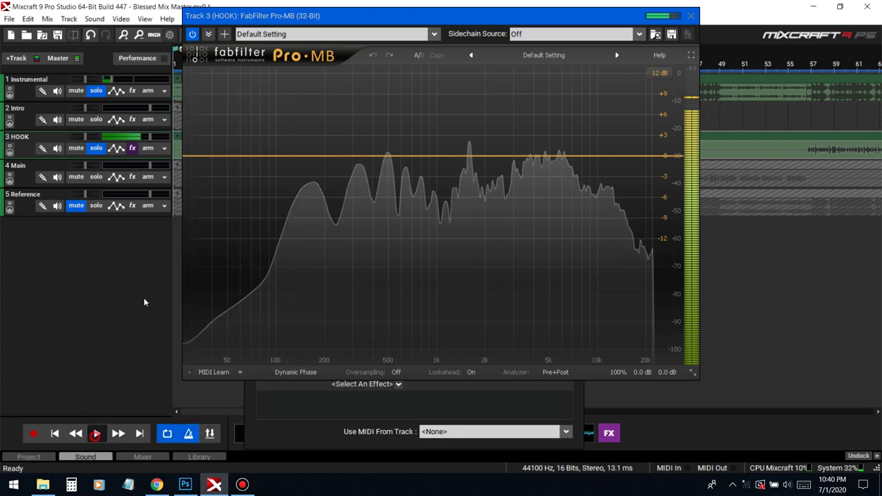
click(388, 409)
click(576, 240)
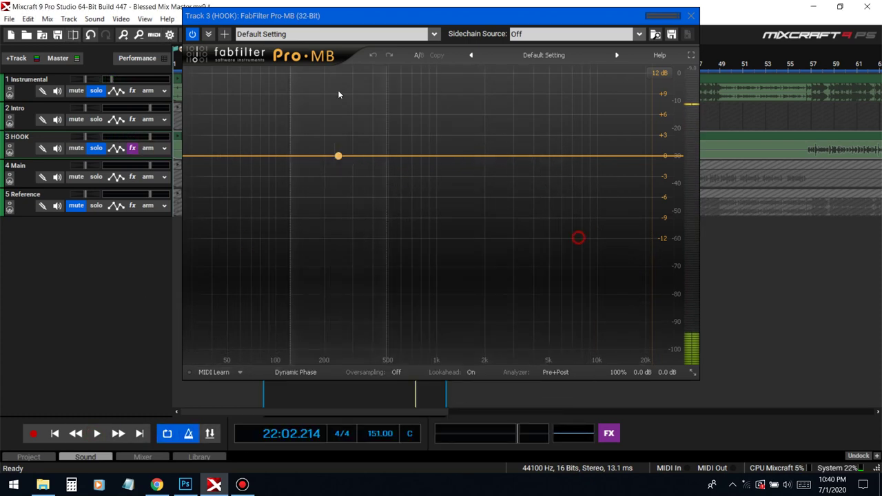
drag(383, 19, 626, 60)
- Add 5ORCERY after Pro-MB on the HOOK track, then remove it and close the effect list
click(132, 149)
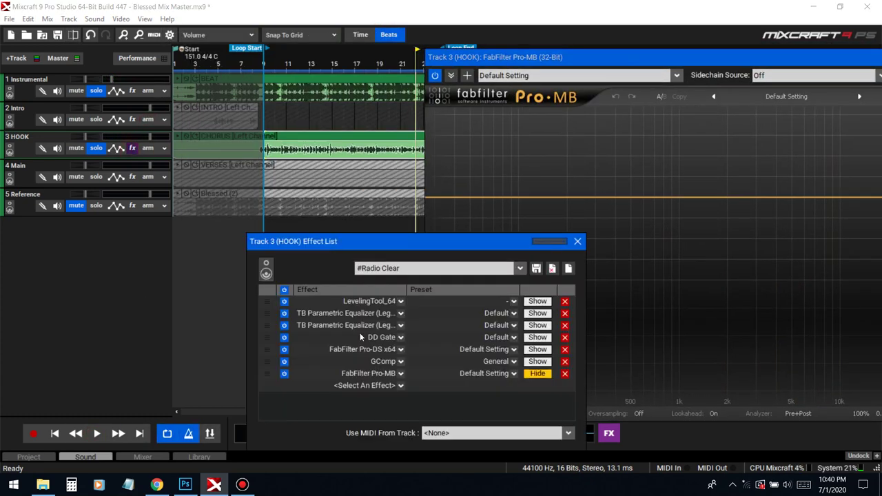
click(378, 386)
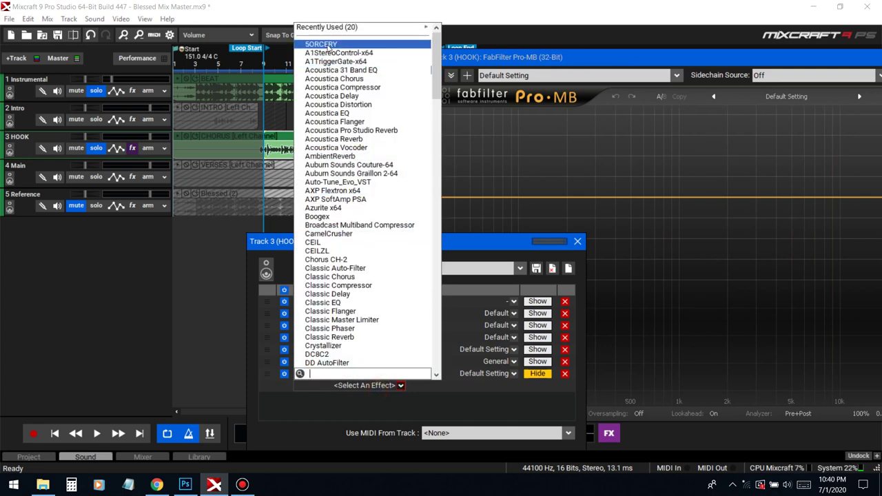
click(324, 43)
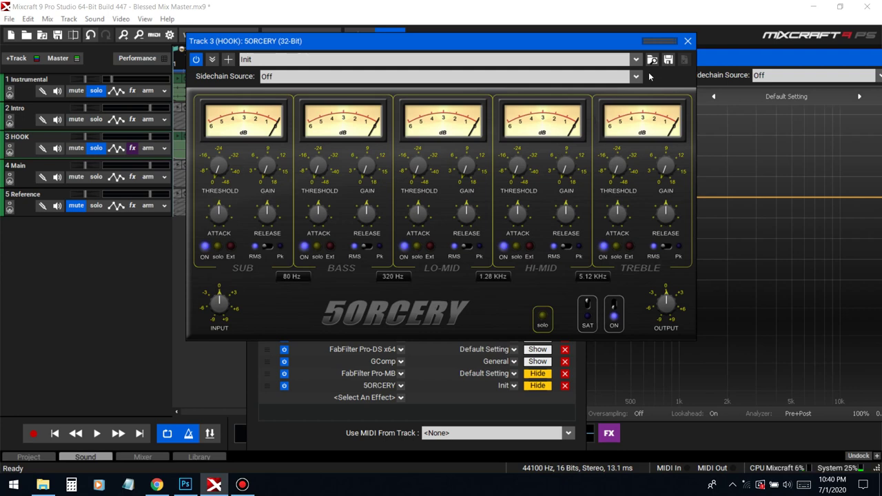
click(695, 41)
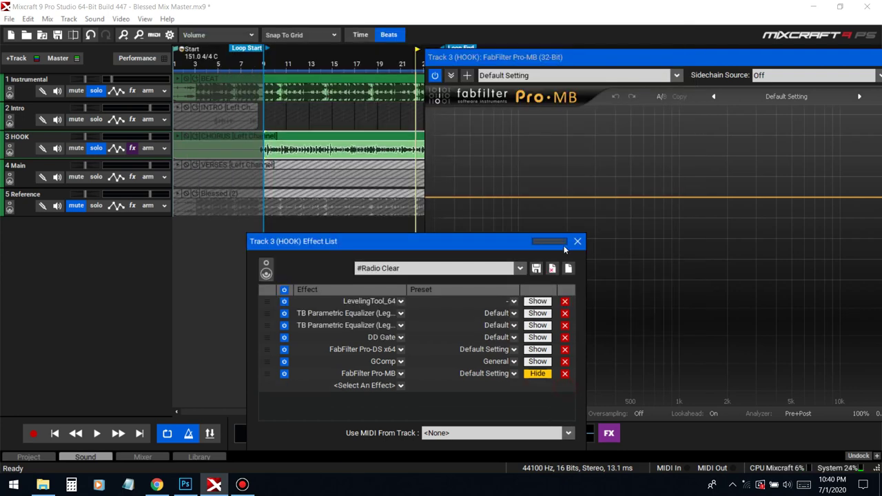
click(578, 241)
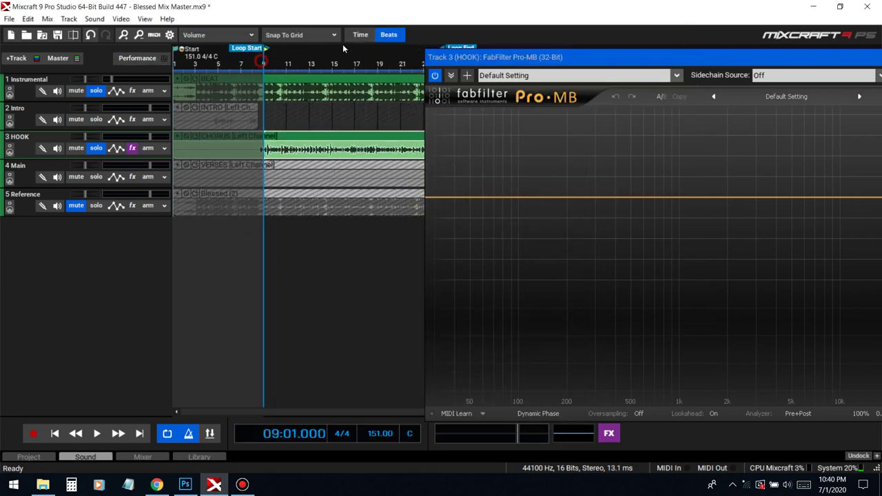
- Play the hook alone from bar 9 and create a Pro-MB band at about 279 Hz with a range of -7.33 dB
drag(535, 58, 442, 34)
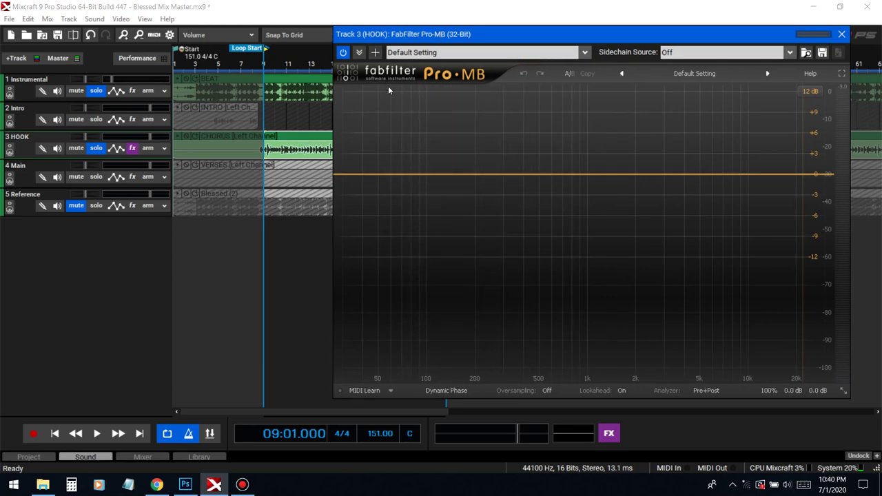
key(space)
click(509, 174)
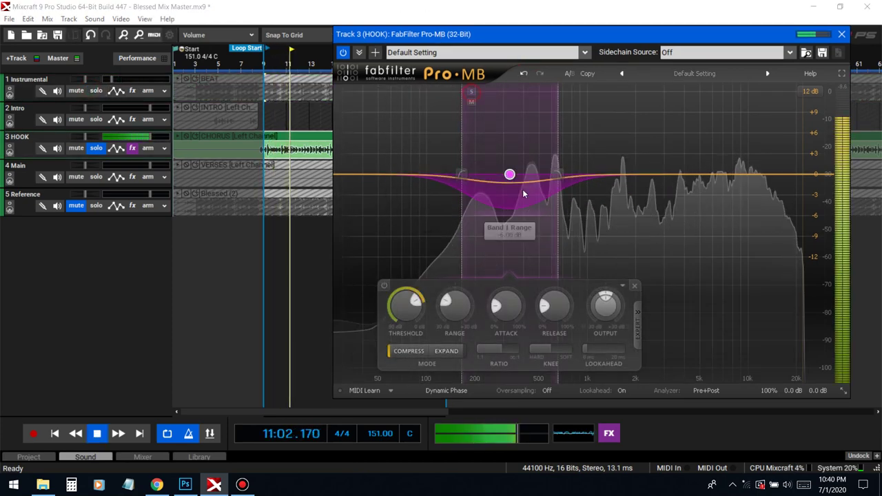
click(471, 90)
drag(507, 174, 498, 175)
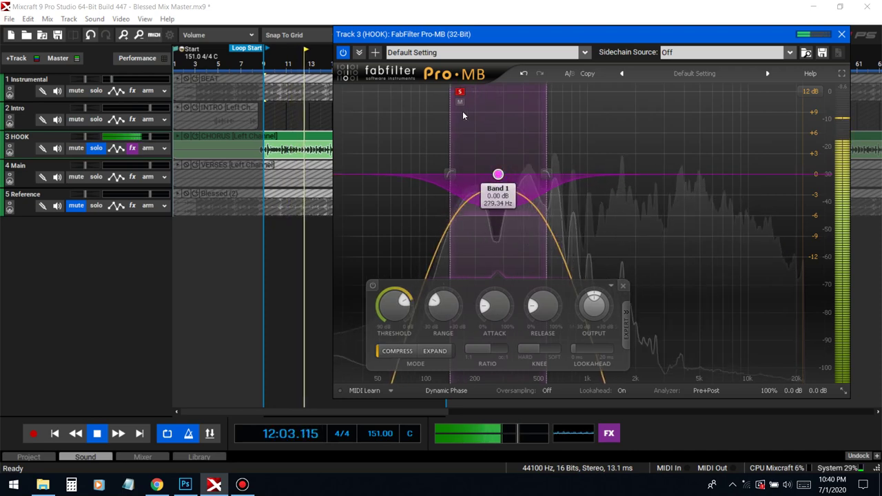
click(460, 91)
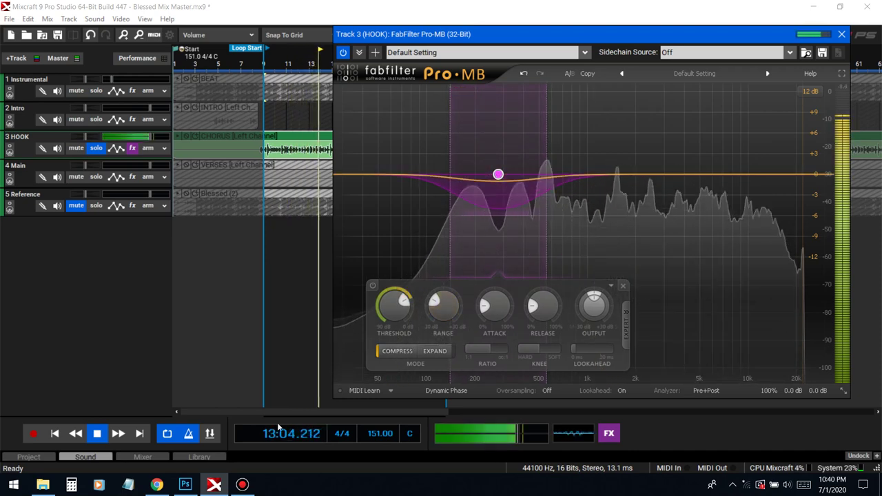
click(97, 433)
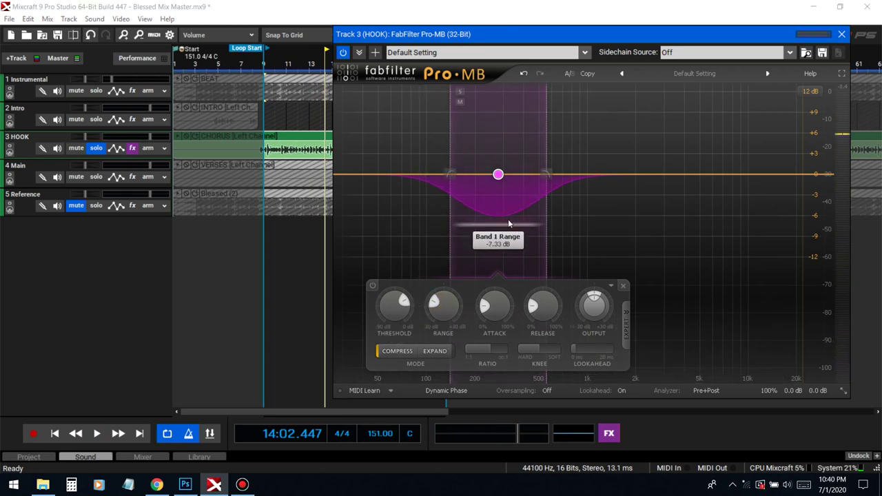
- Replay the hook with the instrumental soloed too, adjusting Band 1's threshold, attack, ratio and knee and setting its release to about 45%
click(96, 90)
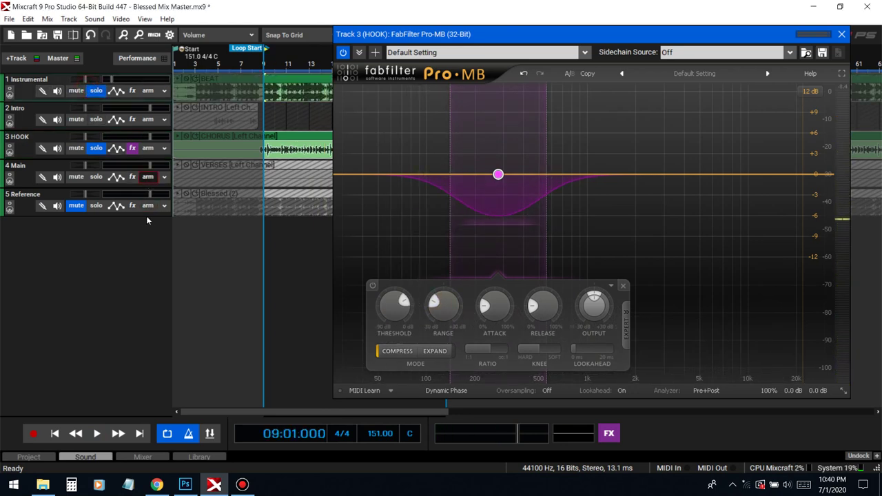
click(97, 433)
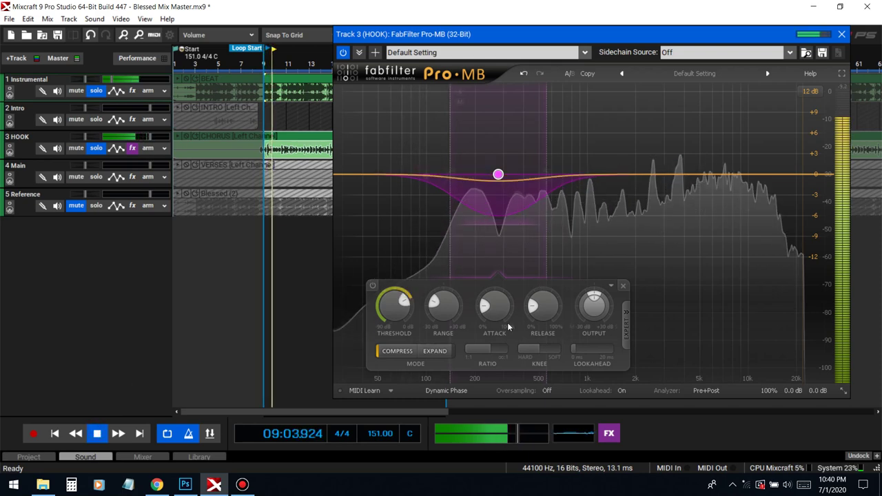
drag(391, 342, 393, 348)
drag(545, 312, 563, 282)
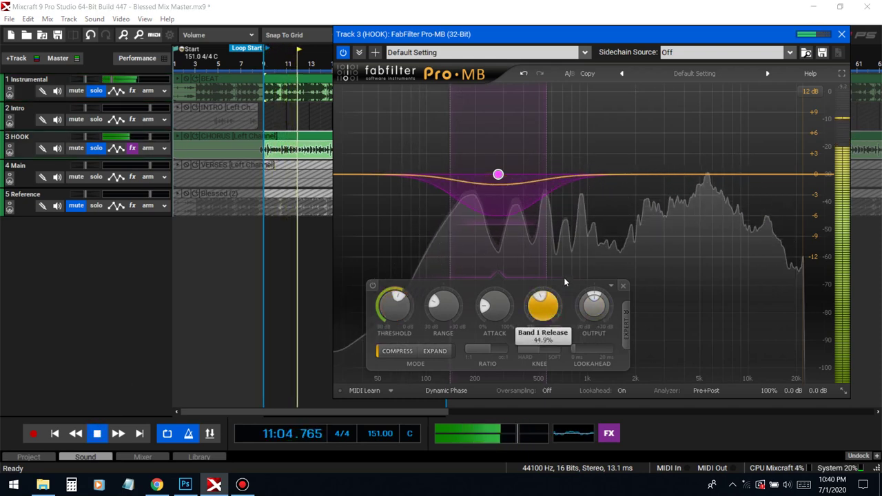
click(458, 91)
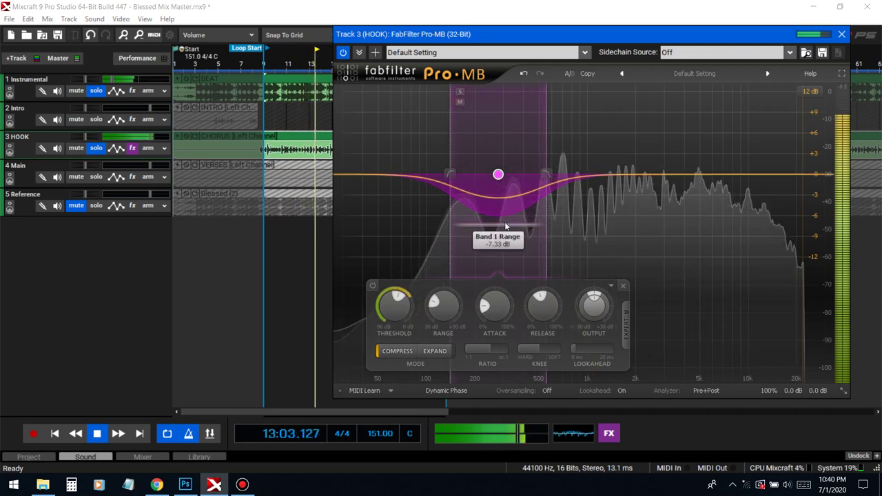
drag(500, 319, 540, 352)
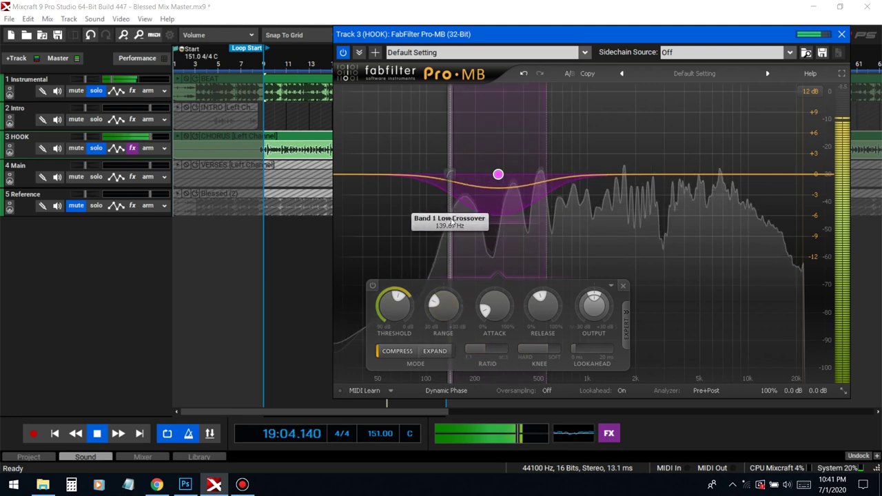
- Move Band 1 to about 385 Hz, then widen it by lowering the low crossover to about 163 Hz and raising the high crossover
drag(499, 173, 520, 173)
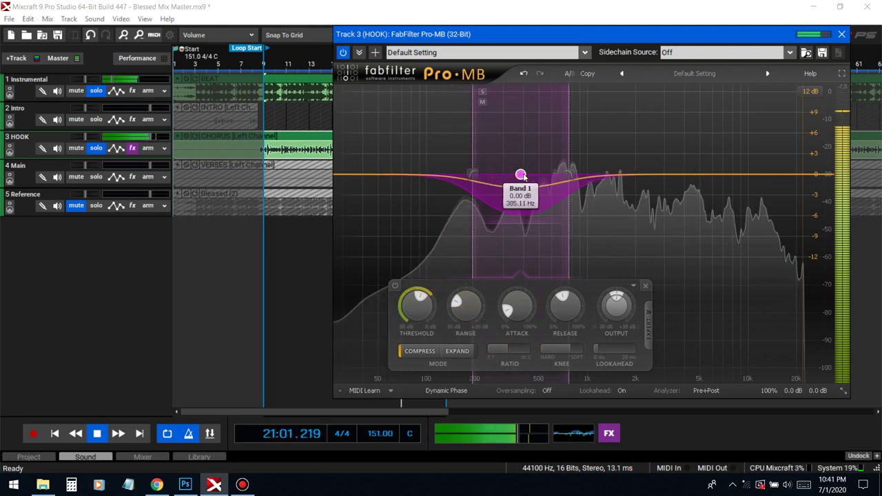
click(482, 91)
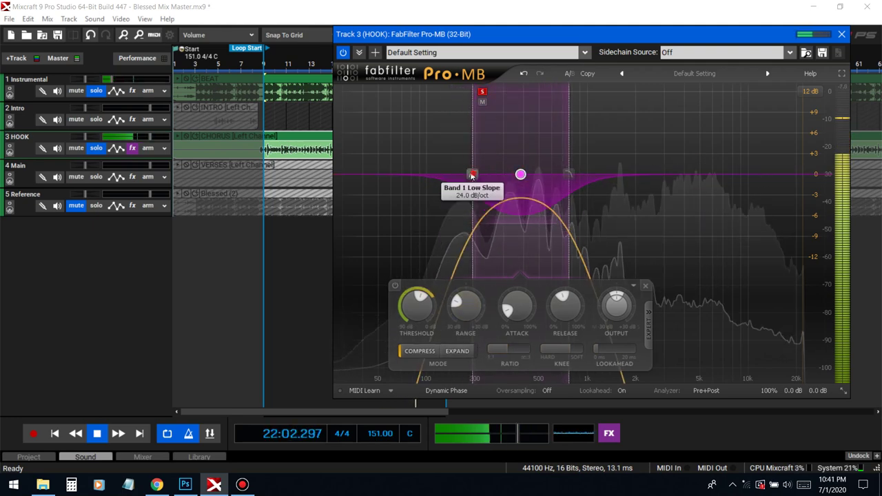
drag(471, 197, 460, 197)
click(471, 92)
drag(569, 196, 577, 196)
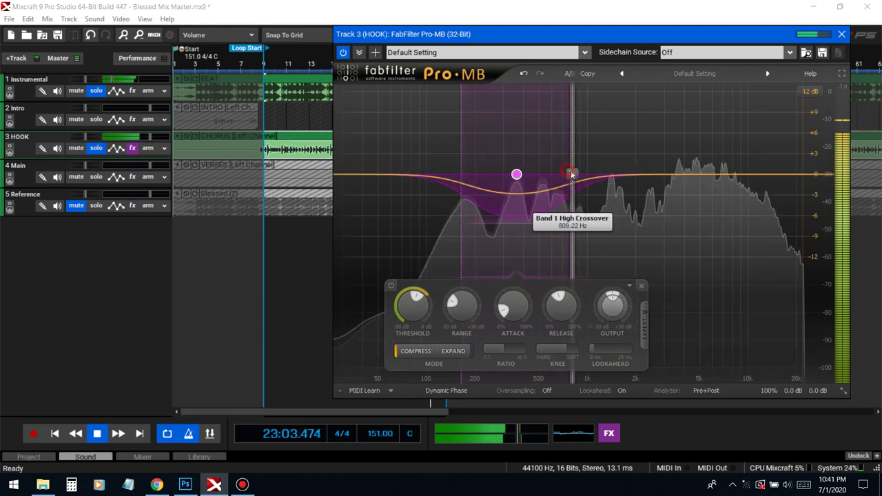
- Solo Band 1, set its range to -8.33 dB, readjust its threshold and attack, and unsolo it
click(470, 92)
drag(548, 222, 547, 231)
click(533, 237)
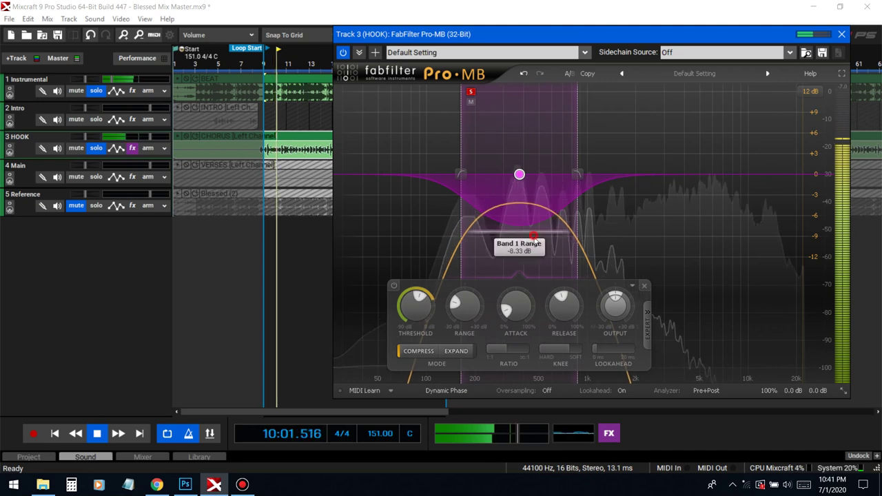
click(471, 92)
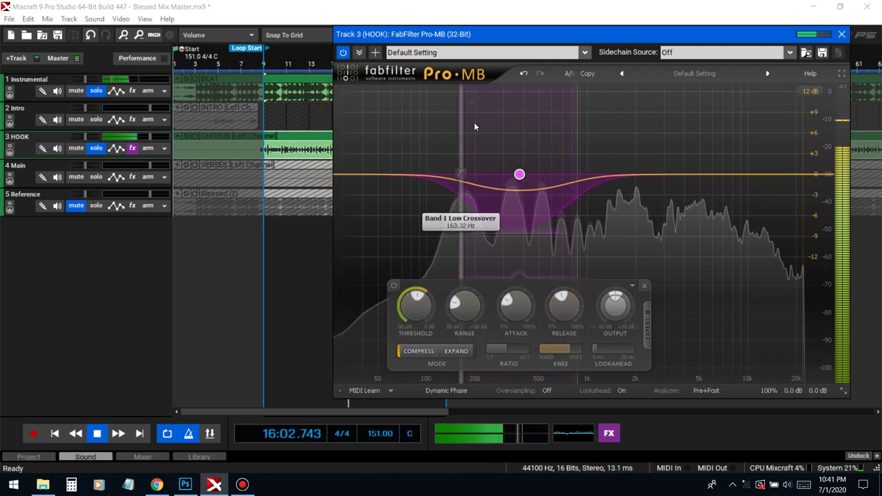
- Raise Band 1's high crossover to about 931 Hz and make its low slope gentler while checking the band soloed
drag(579, 176, 583, 177)
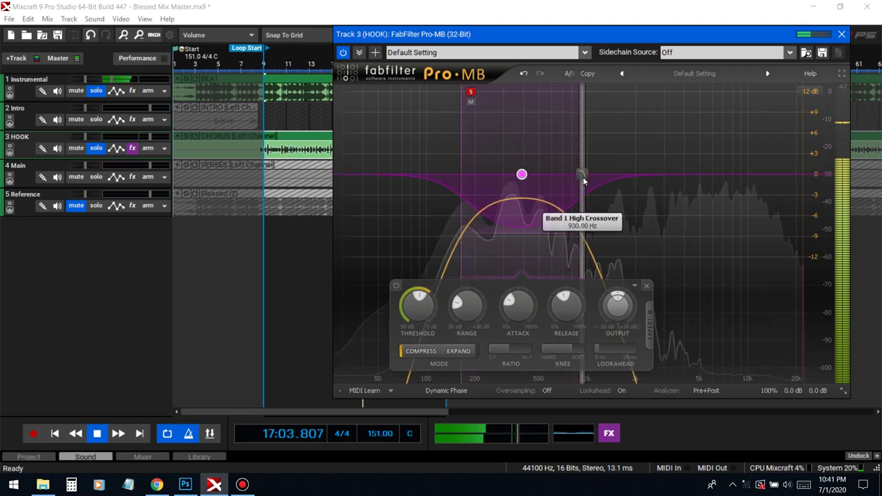
drag(464, 177, 462, 174)
click(471, 93)
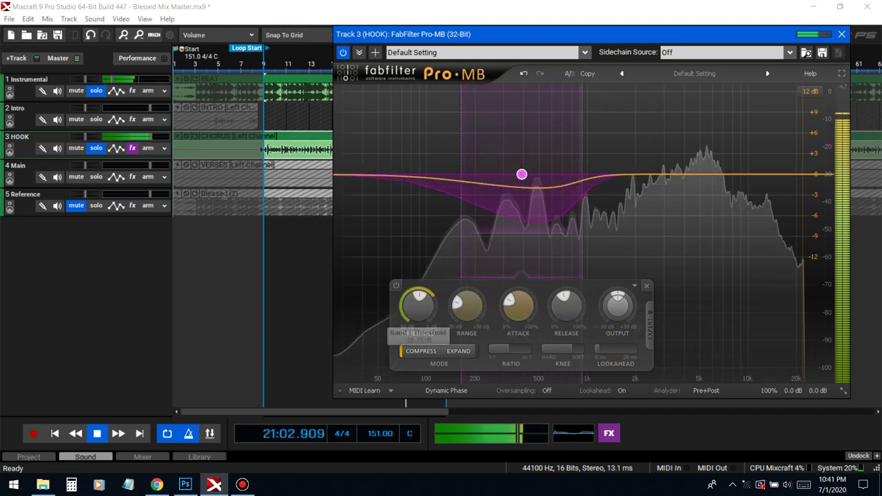
- Compare the hook with Pro-MB bypassed and active, then with Band 1 off and back on
click(343, 53)
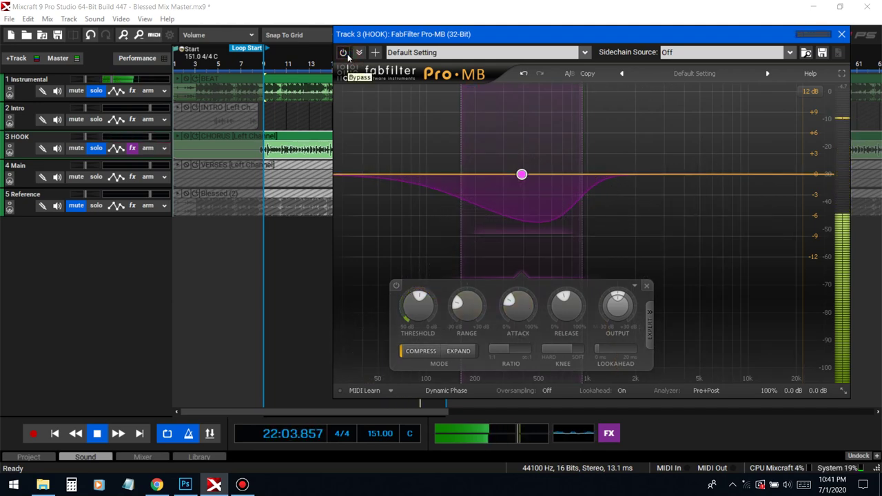
click(346, 53)
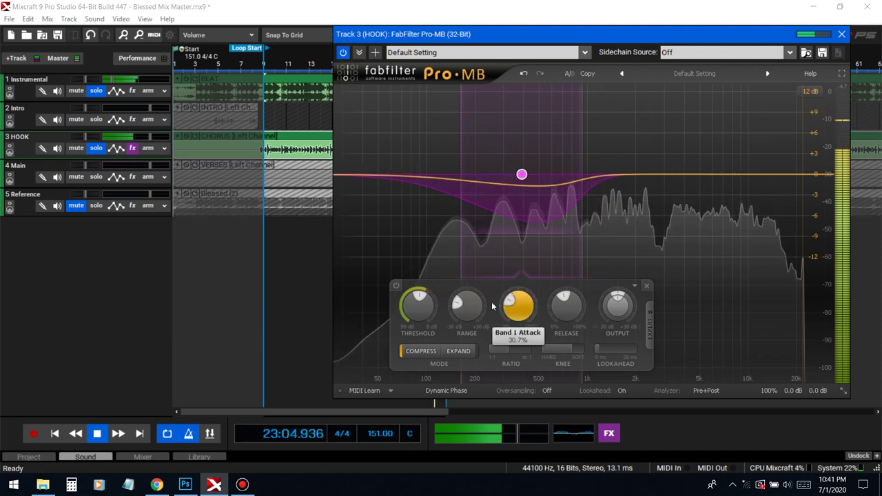
click(396, 286)
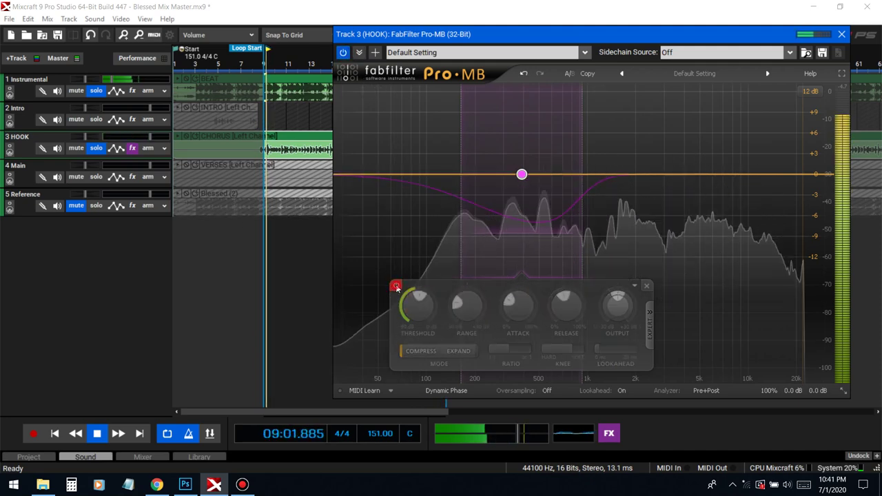
click(396, 285)
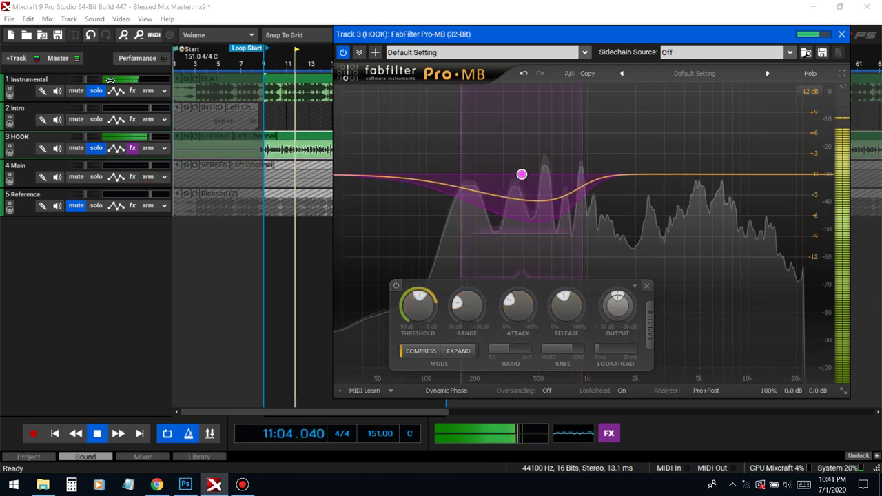
- Check the DD Gate settings in the hook track's effect chain, leaving Pro-MB open
click(133, 150)
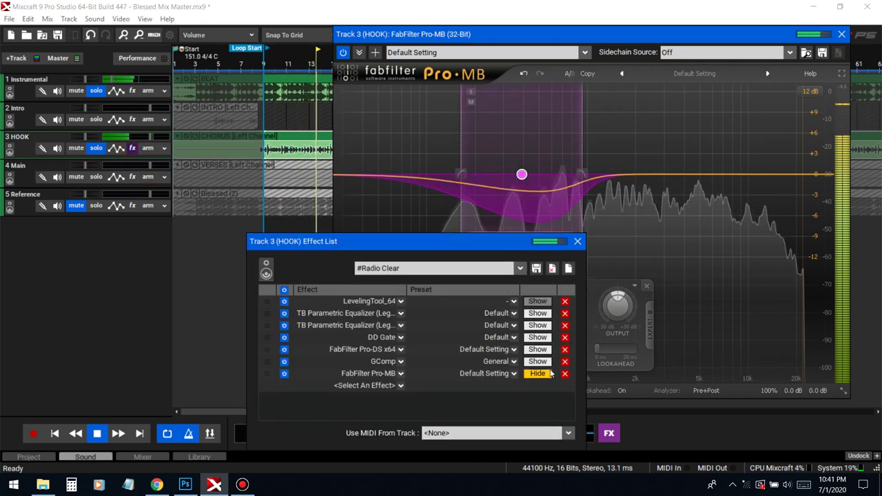
click(537, 337)
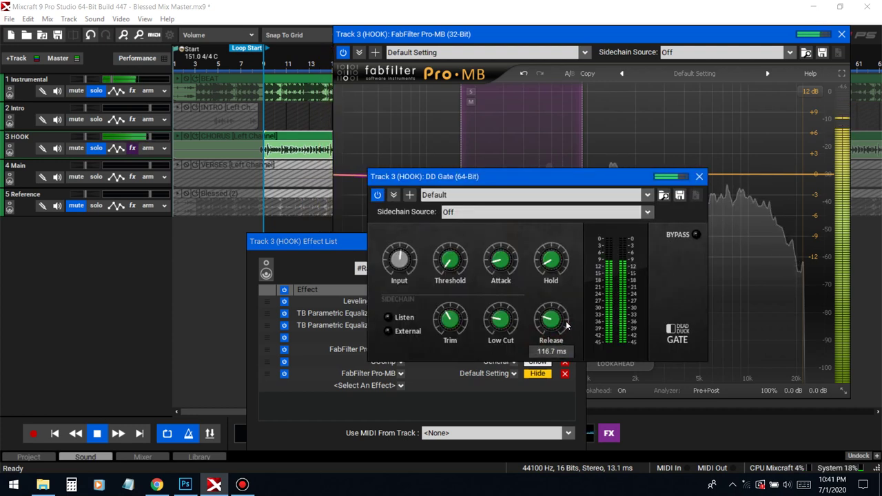
click(698, 176)
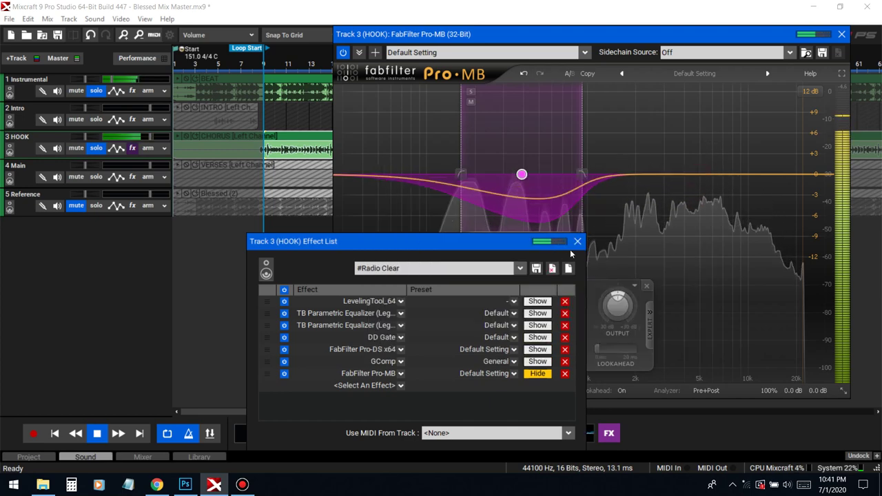
click(576, 241)
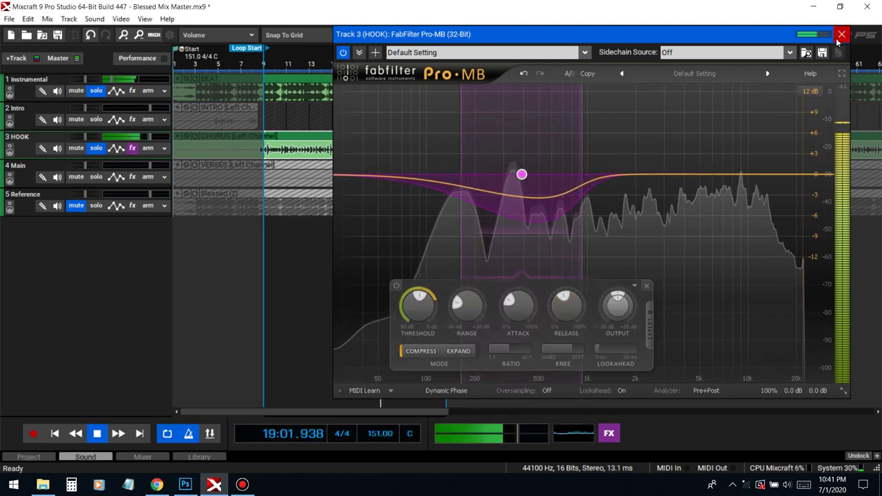
- Raise Band 1's low crossover slightly while checking it soloed, lower its release to about 31%, and readjust its ratio
click(471, 91)
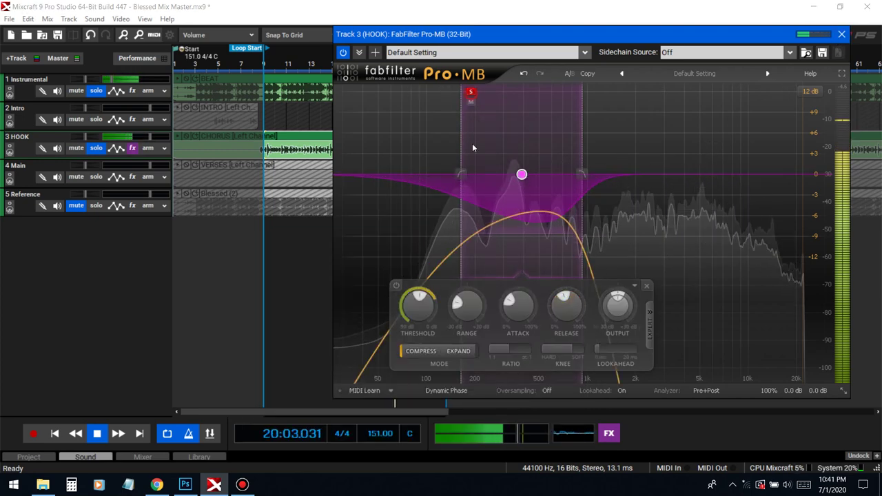
drag(461, 178, 467, 178)
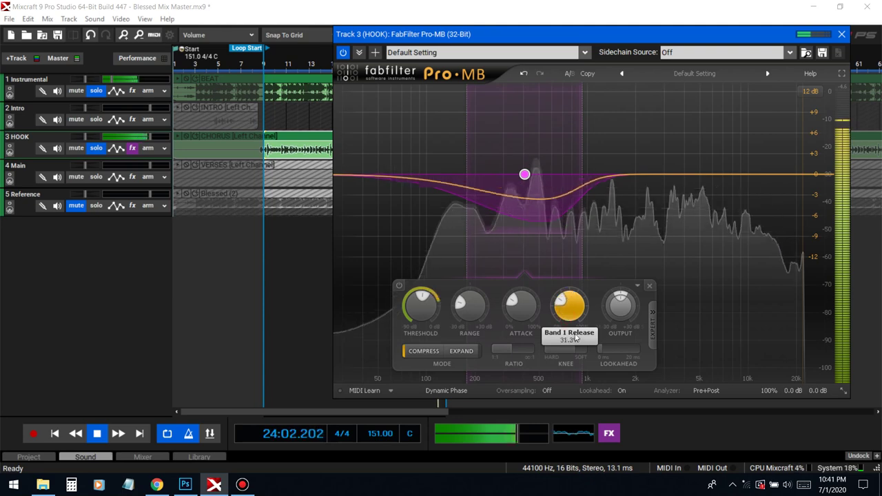
drag(562, 314, 591, 336)
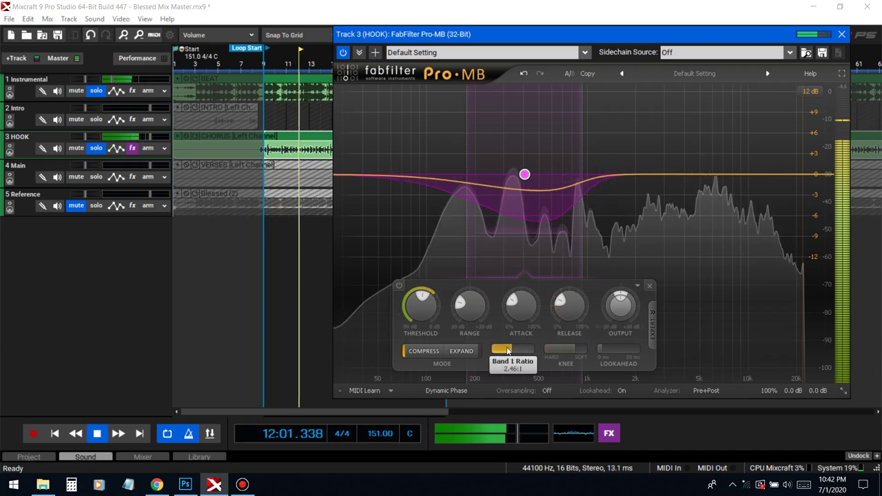
drag(503, 354, 499, 352)
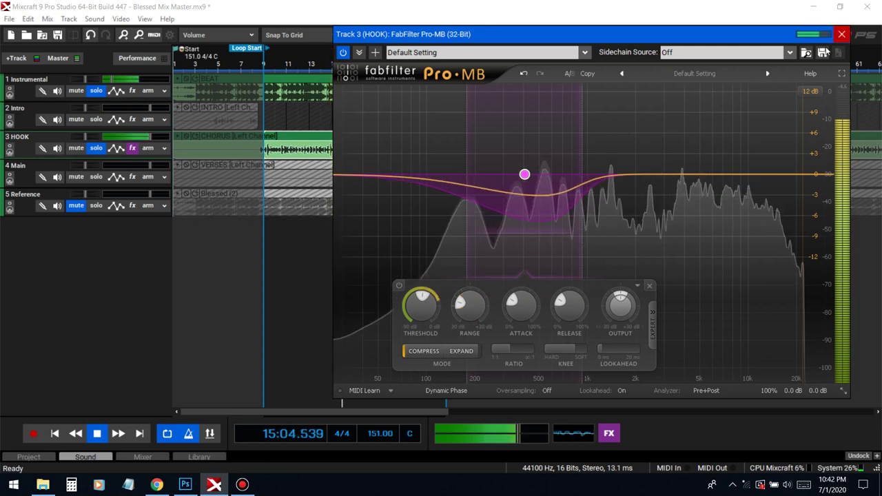
- Check Band 1 soloed with the instrumental out, then solo the instrumental alongside the hook again and close Pro-MB
click(476, 91)
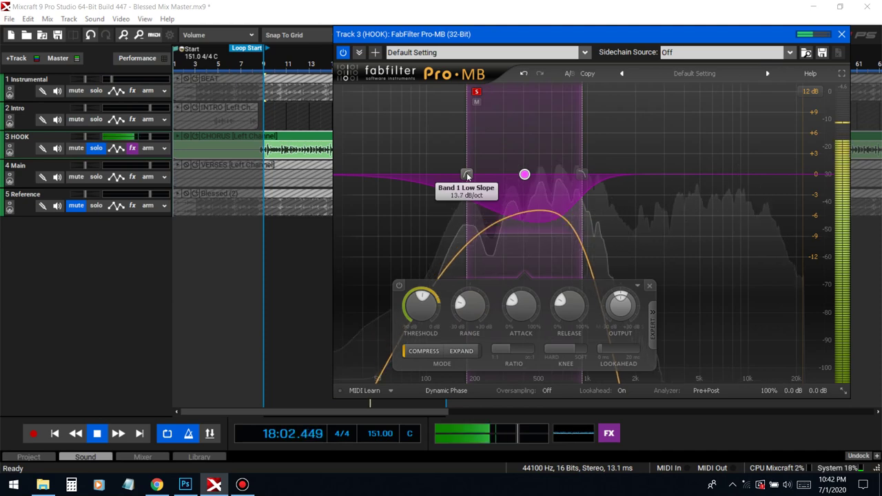
click(476, 91)
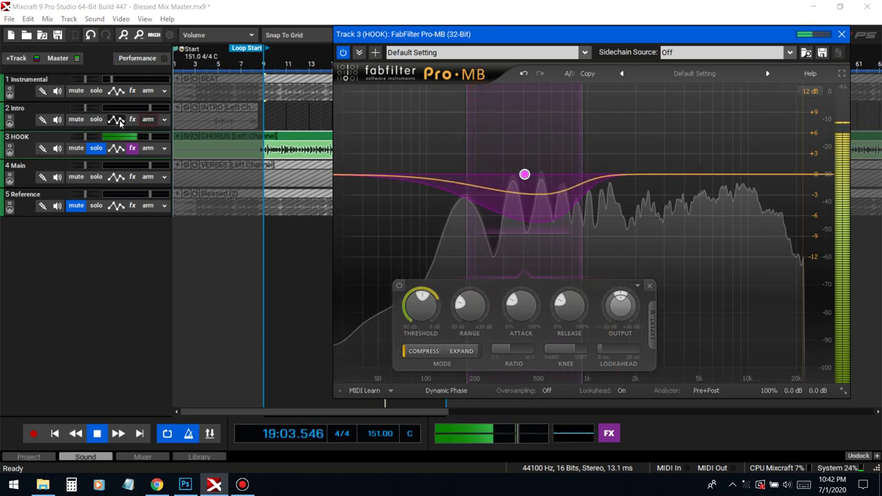
click(96, 90)
key(Escape)
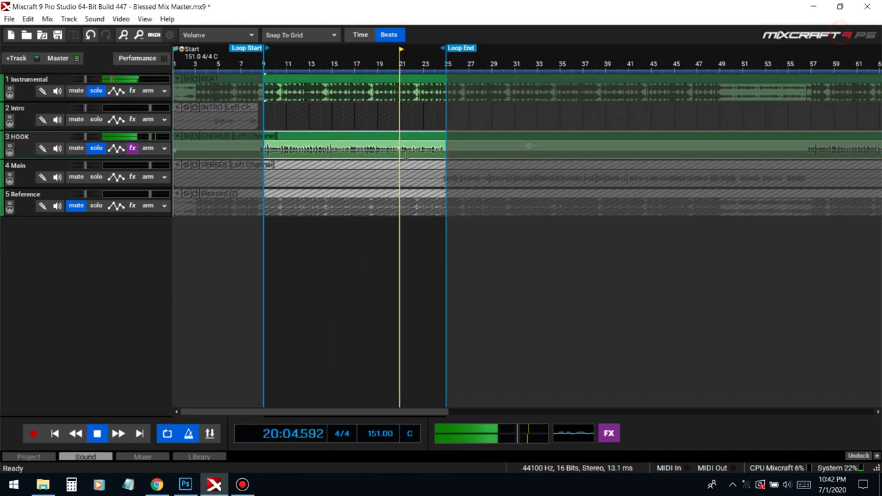
- Place Pro-MB above GComp in the hook's effect chain and add LoudMax64 at the end
click(133, 148)
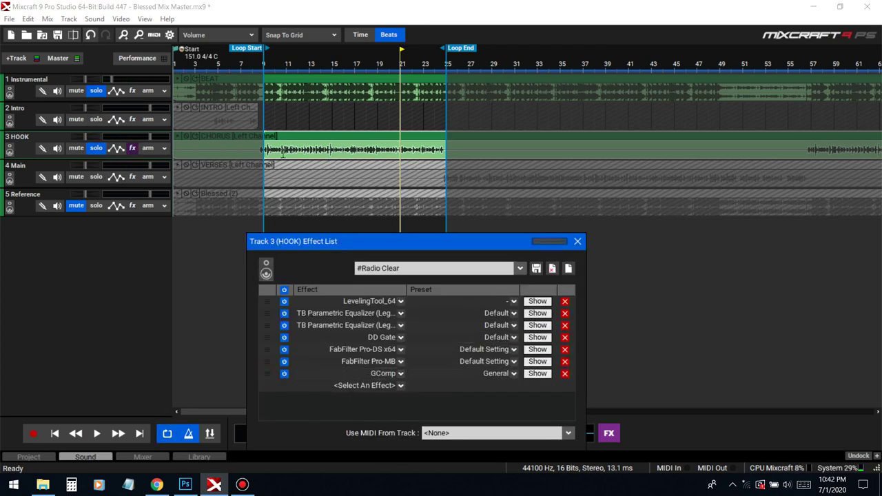
click(376, 385)
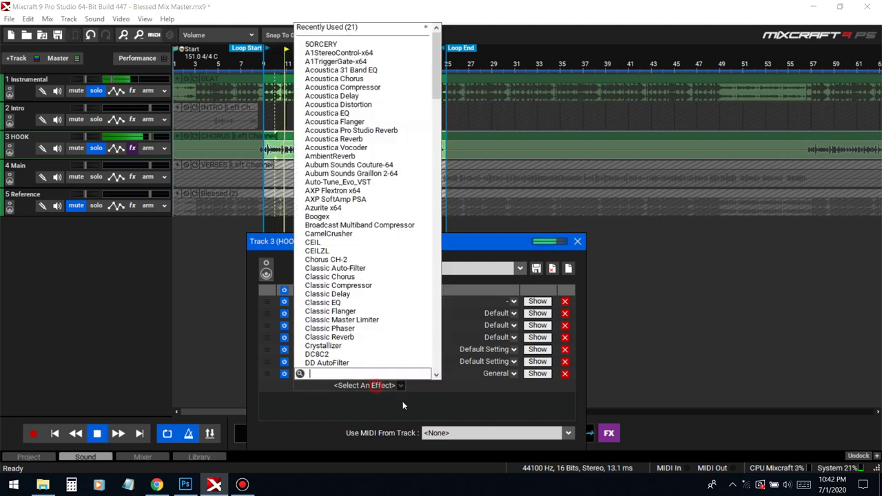
text(loud)
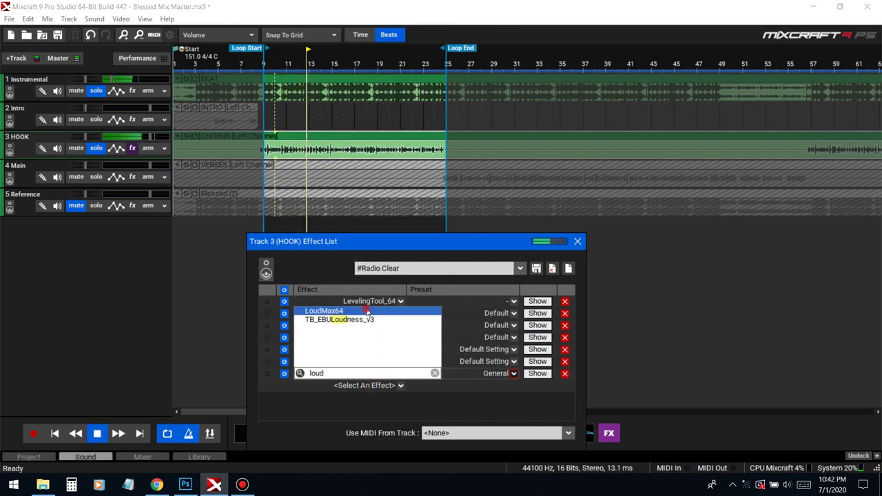
click(367, 311)
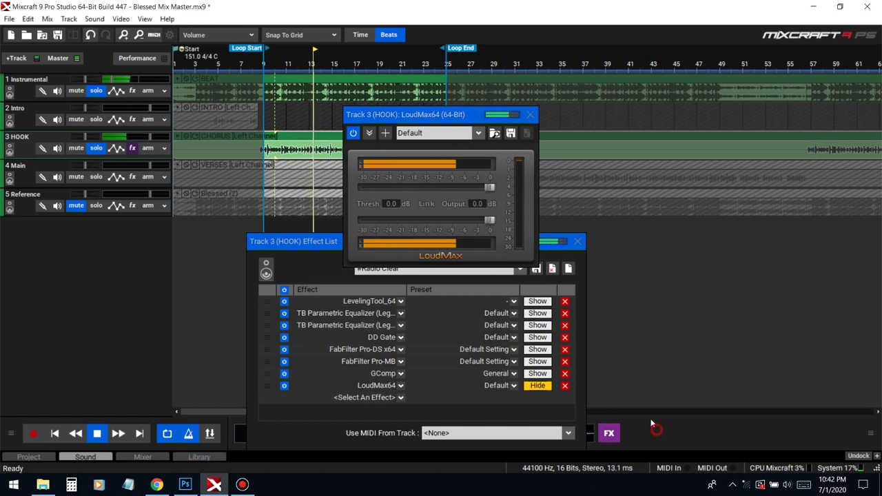
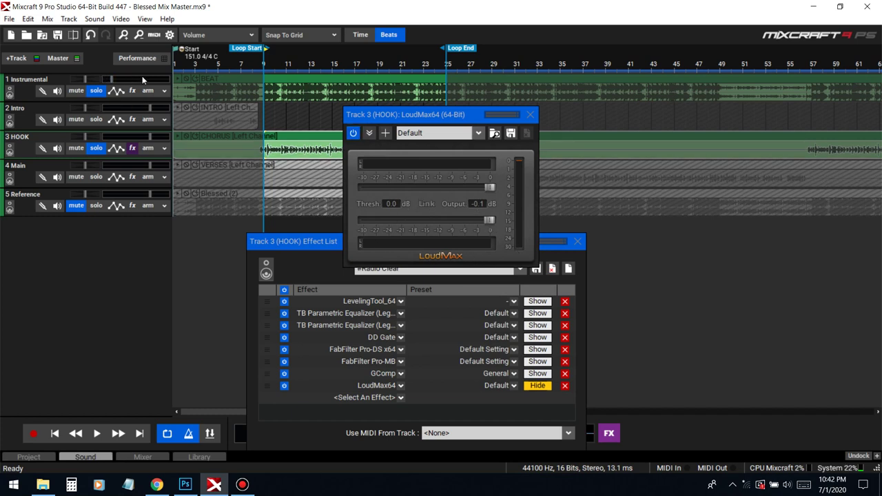
- Set LoudMax's output to -0.1 dB and threshold to -6.3 dB, and raise the instrumental track's volume
key(space)
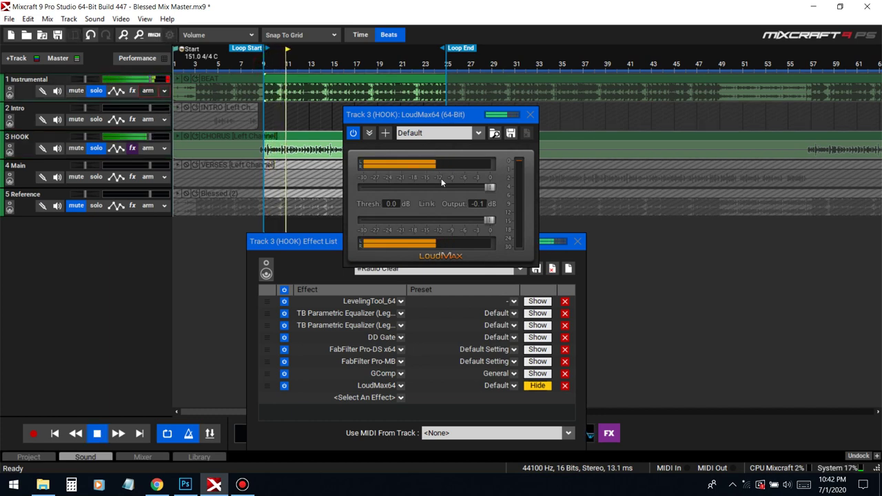
drag(493, 188, 464, 187)
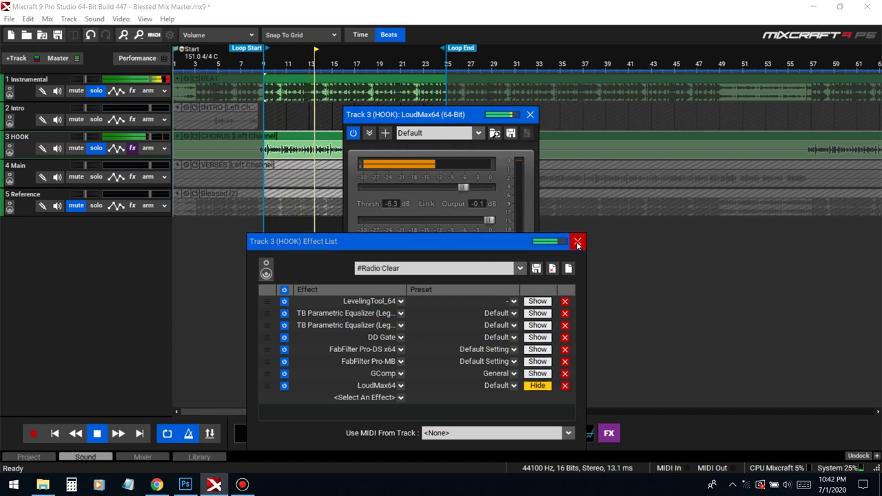
click(577, 241)
click(534, 116)
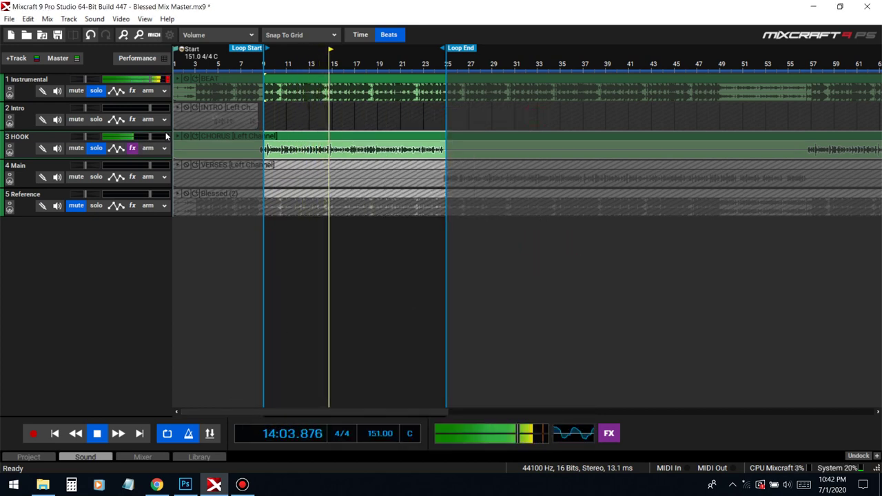
- Add Limiter6-x64 to the instrumental track with its Default preset and close its effect windows
click(133, 90)
mouse_move(352, 138)
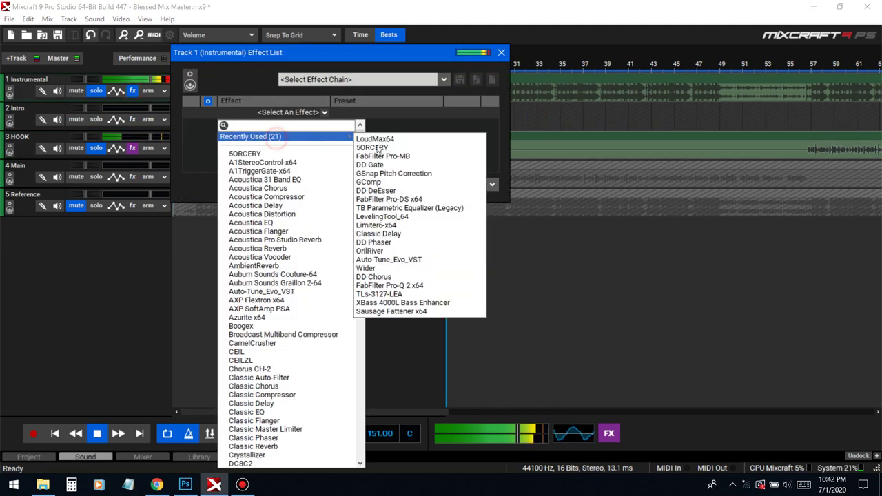
click(376, 225)
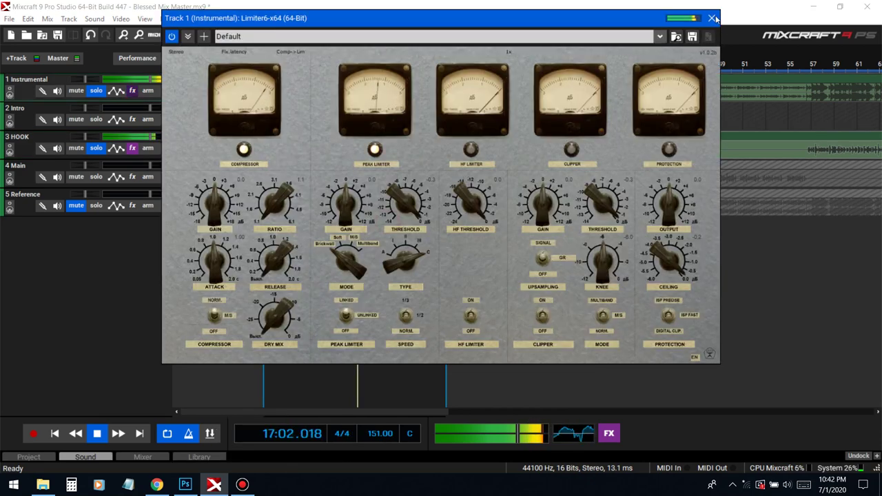
click(478, 51)
click(501, 52)
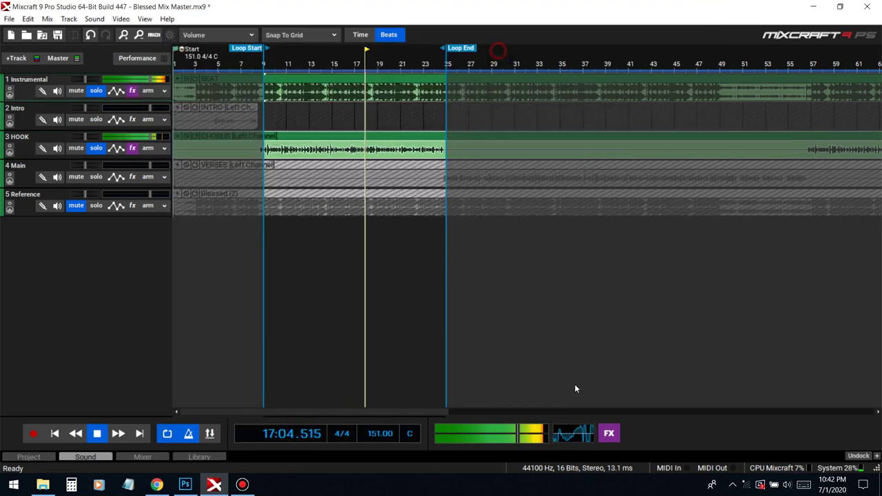
- Turn off loop playback and save the project
click(167, 433)
scroll(678, 182, down, 3)
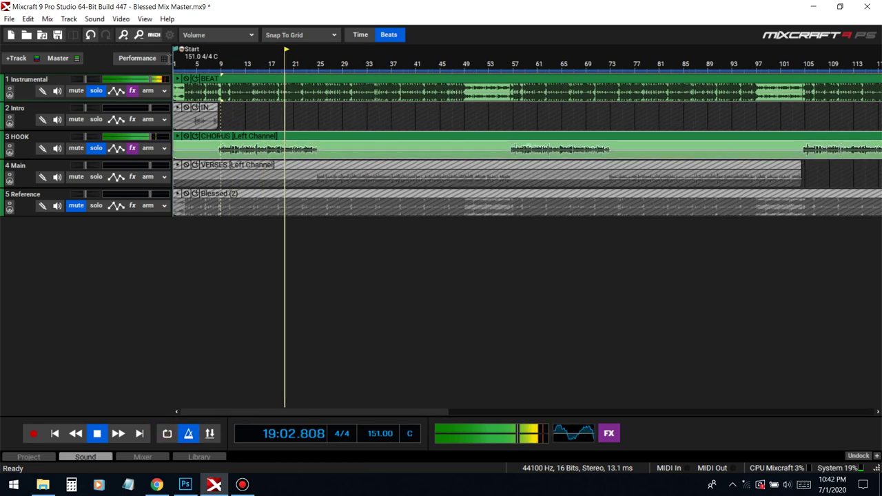
click(58, 35)
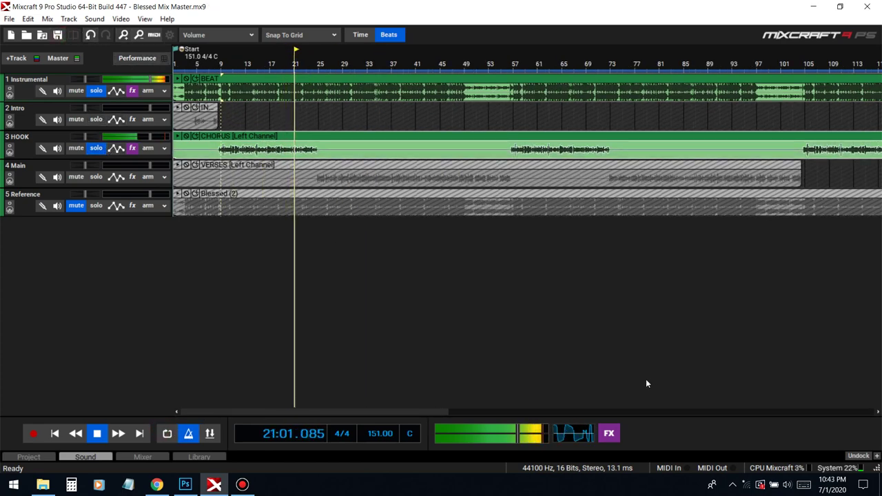
- Stop playback and set the instrumental track's volume to -0.9 dB
key(space)
click(132, 91)
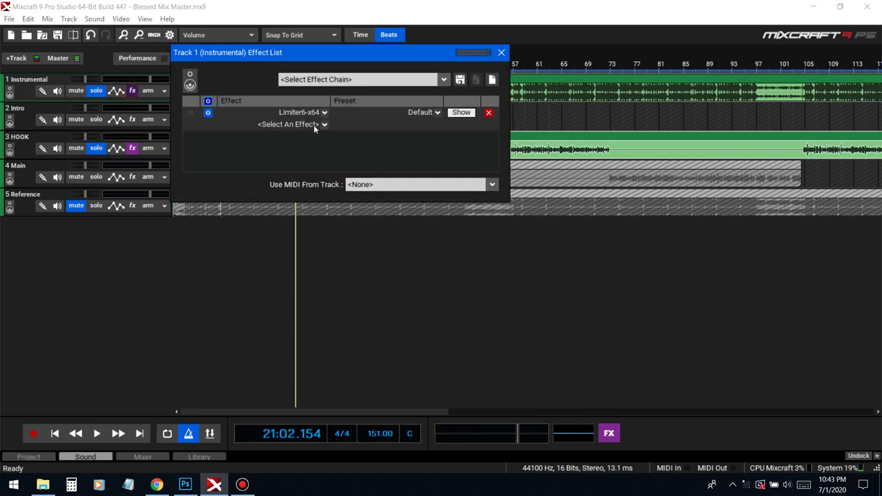
click(149, 79)
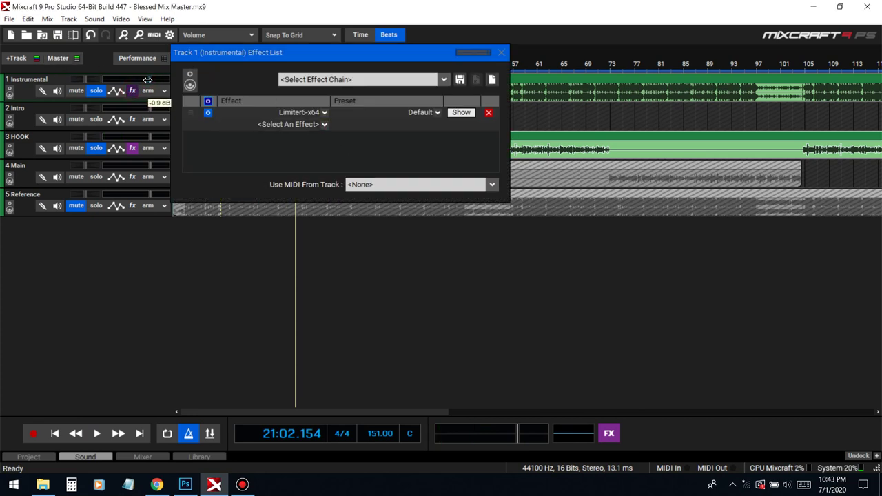
- Unsolo the instrumental and hook tracks, close the effect list, and play the full mix from bar 13
click(102, 92)
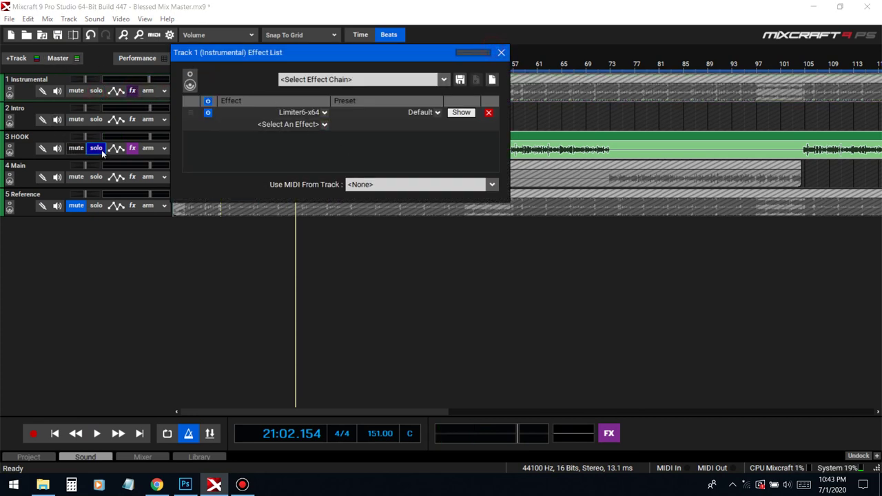
click(103, 152)
click(501, 52)
click(249, 65)
key(space)
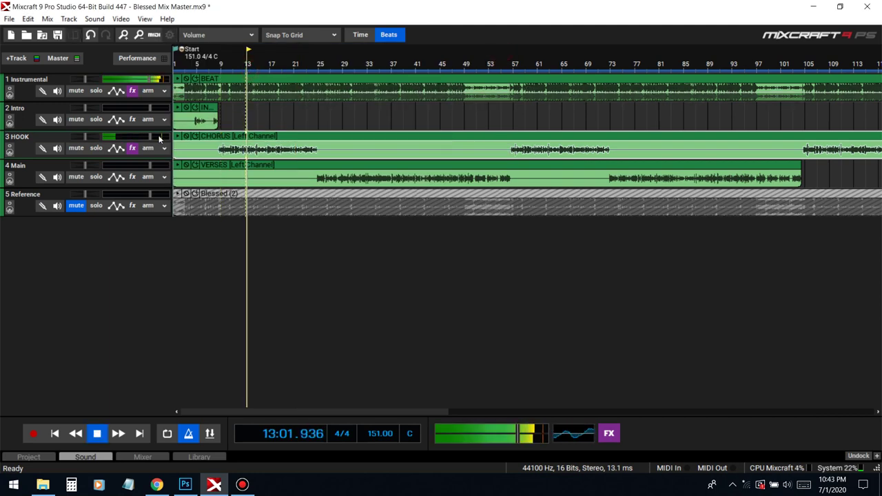
- Save the hook track's effect chain as a new preset named Blessed and stop playback
click(132, 148)
click(536, 267)
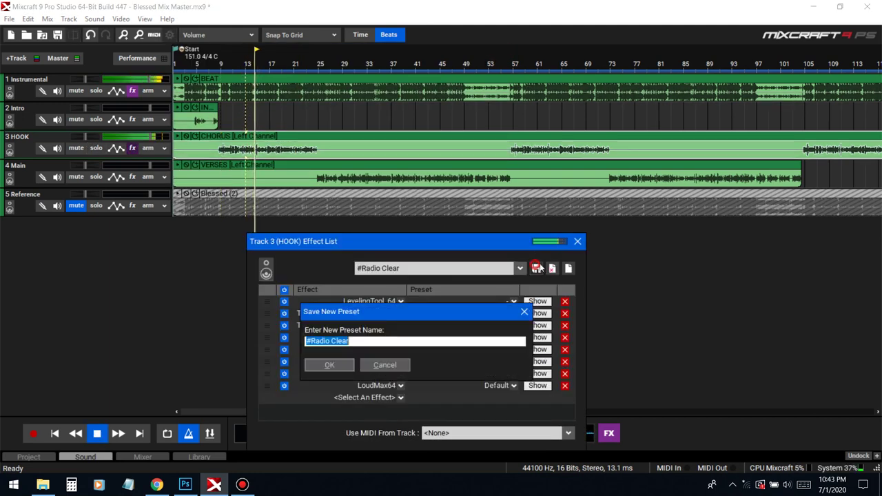
text(Blessed)
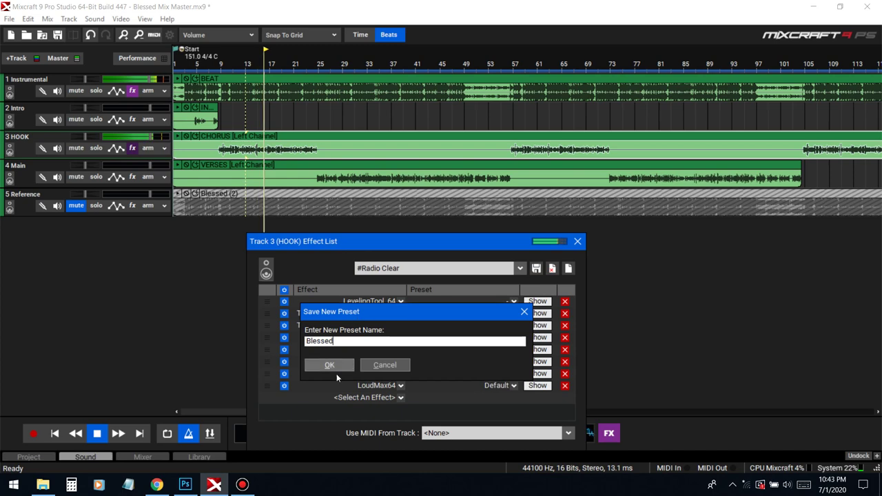
click(335, 367)
click(577, 241)
key(space)
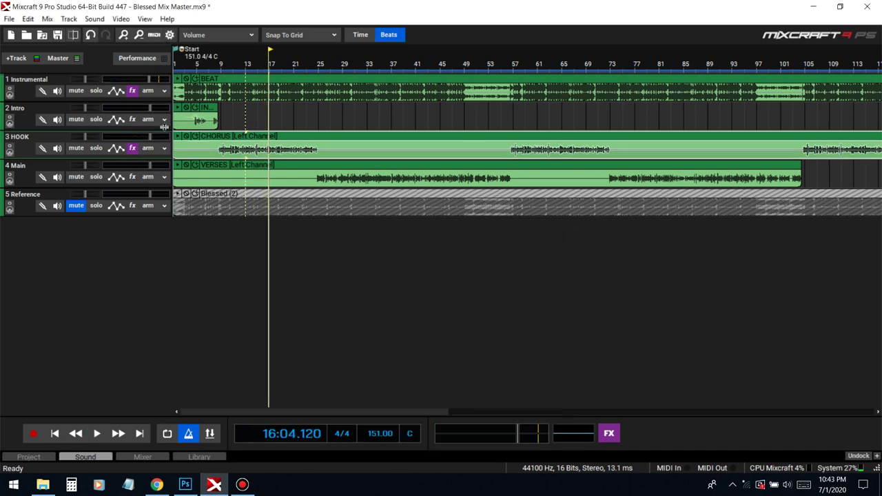
- Load the Blessed effect chain preset on the Main track and close its effect list
click(129, 178)
click(344, 167)
click(345, 167)
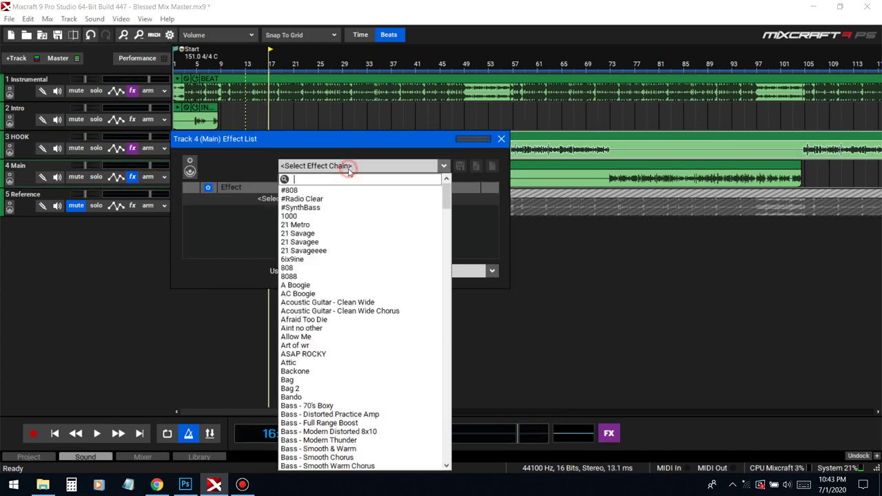
text(bke)
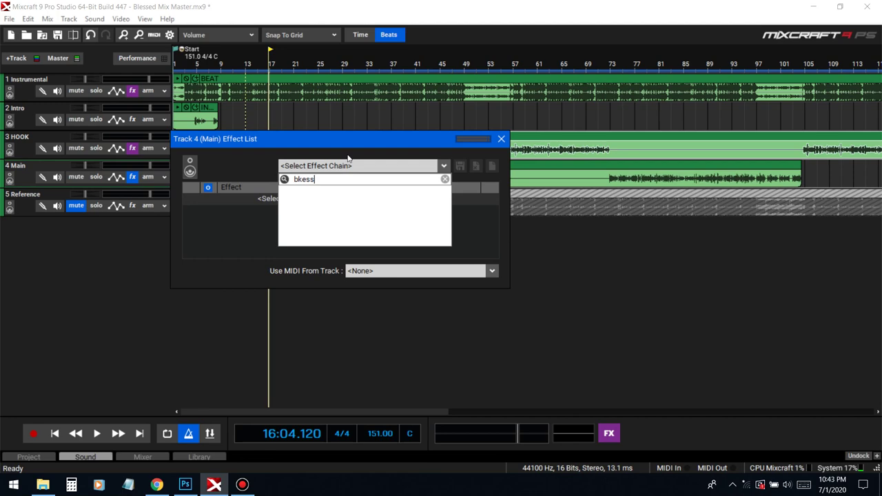
text(ss)
key(BackSpace)
key(BackSpace)
key(BackSpace)
key(BackSpace)
text(les)
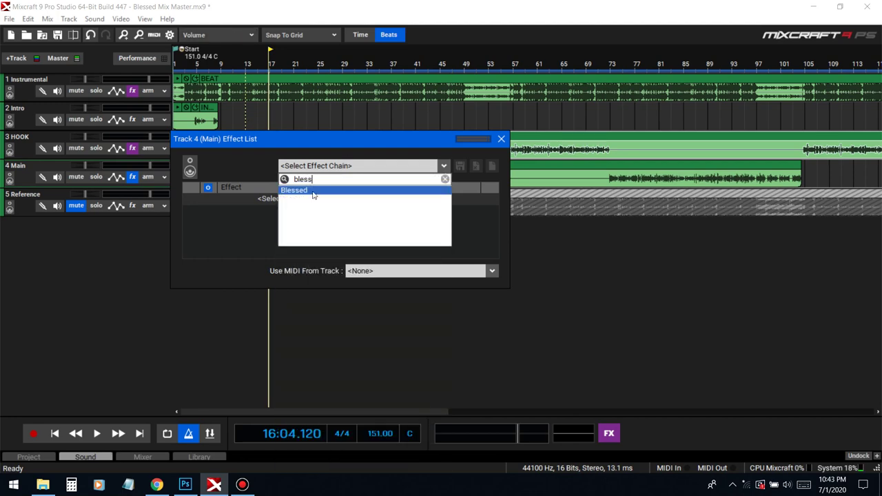
click(314, 192)
click(501, 138)
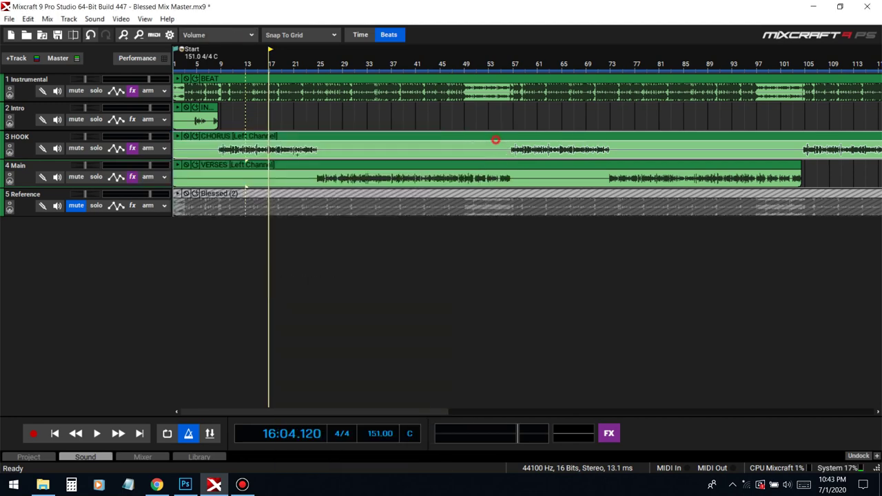
- Load the Blessed effect chain preset on the Intro track and close its effect list
click(132, 119)
click(374, 114)
click(372, 111)
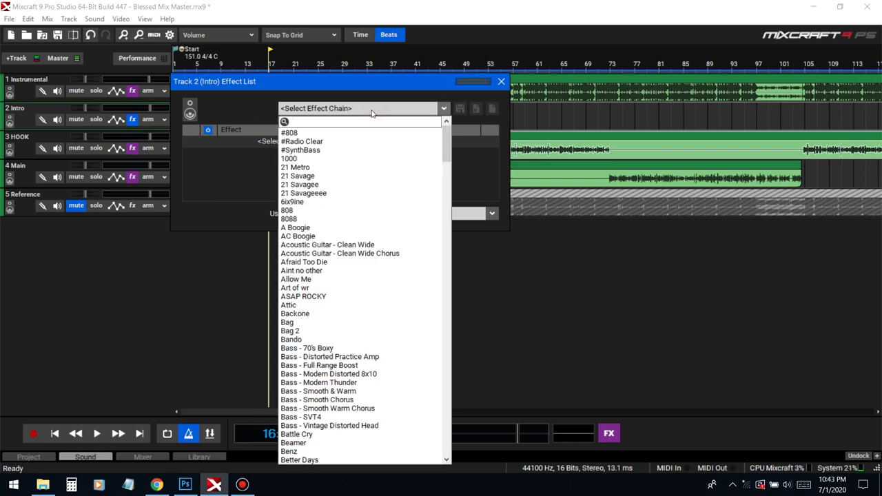
text(bless)
click(359, 138)
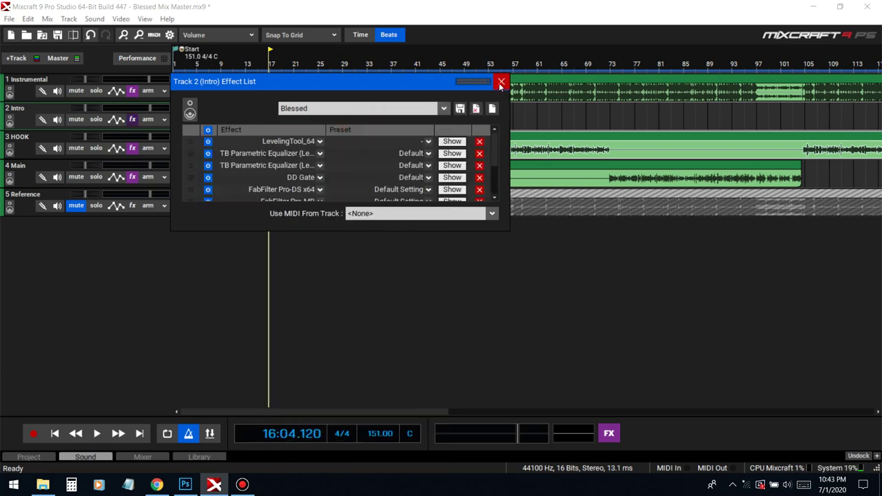
click(501, 82)
- Play the mix from bar 5 and lower the Intro track's volume to -3.6 dB
click(197, 69)
key(space)
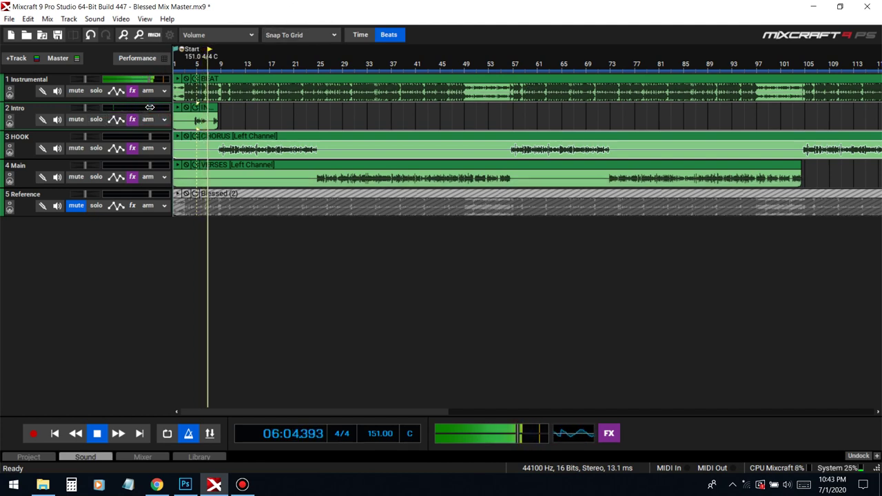
drag(149, 108, 144, 106)
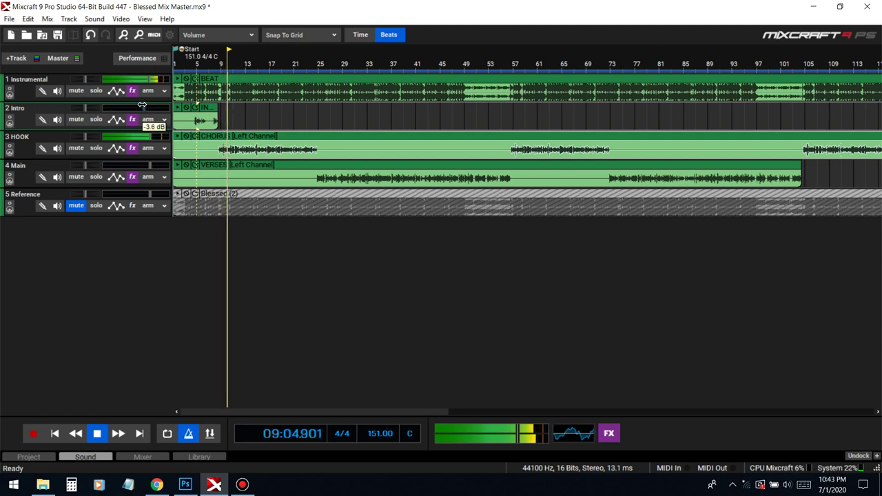
- Replay the intro from bar 5, listen to the first verse from bar 25, and stop playback
click(206, 57)
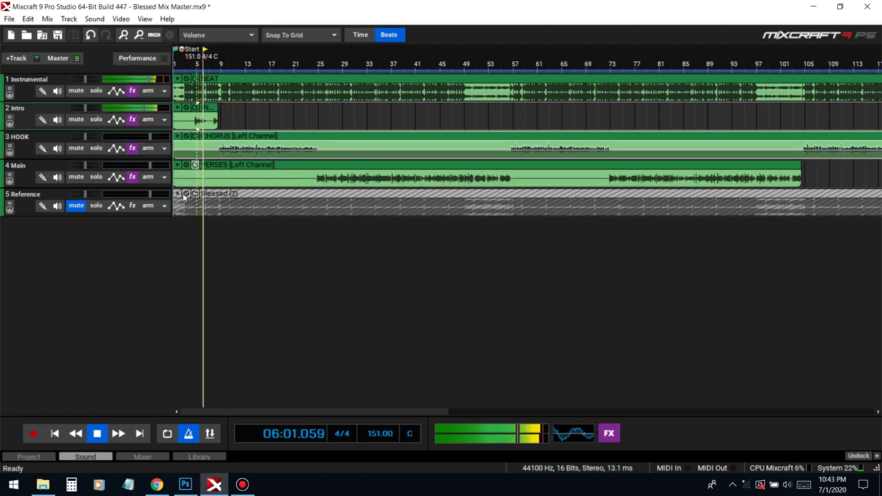
click(320, 56)
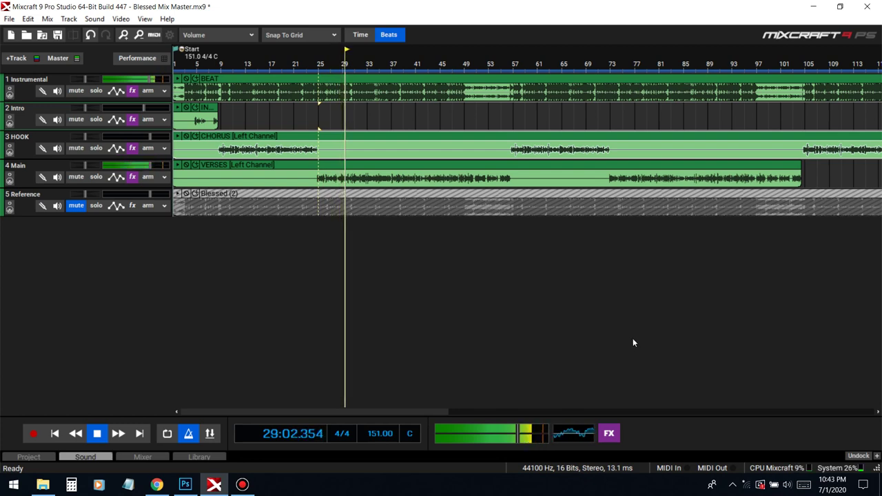
key(space)
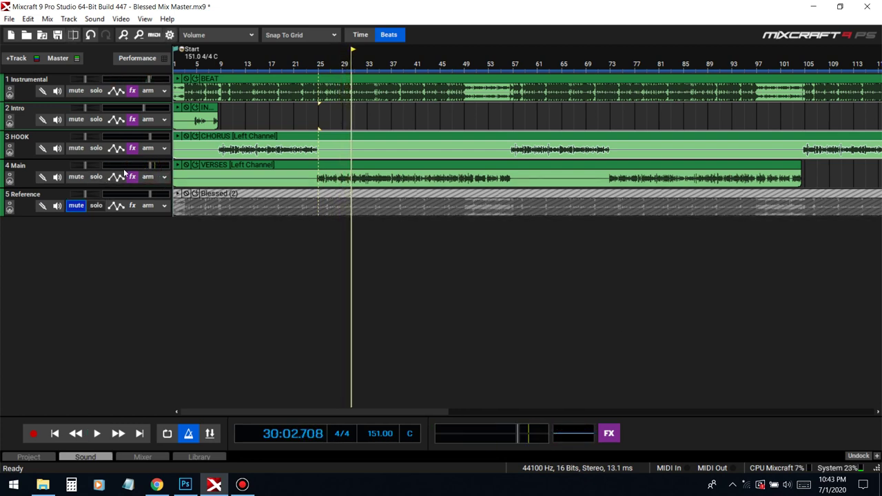
- Check the Main track's DD Gate while playing from bar 31, and close the gate and effect list
click(132, 176)
click(452, 235)
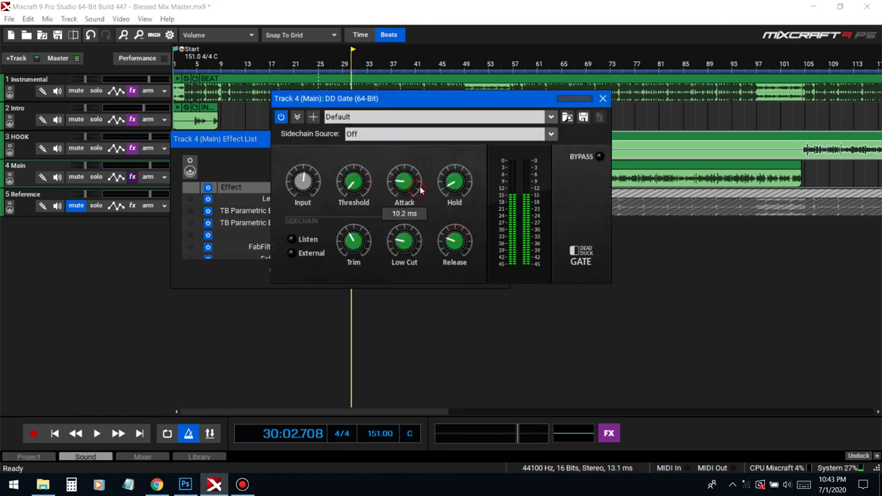
drag(427, 98, 435, 109)
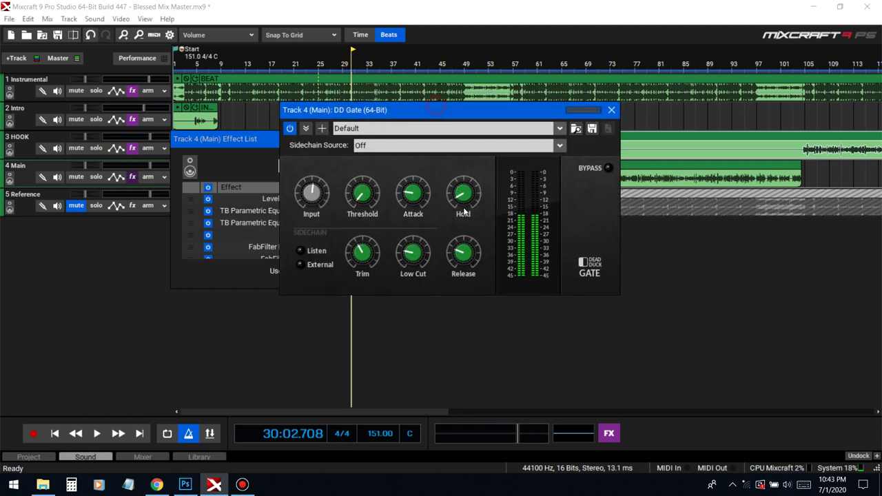
click(358, 72)
key(space)
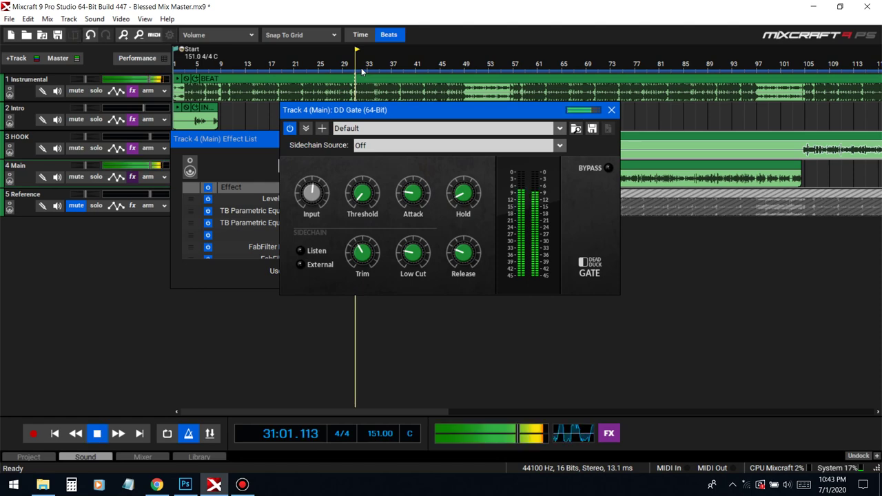
click(258, 150)
click(500, 138)
click(614, 112)
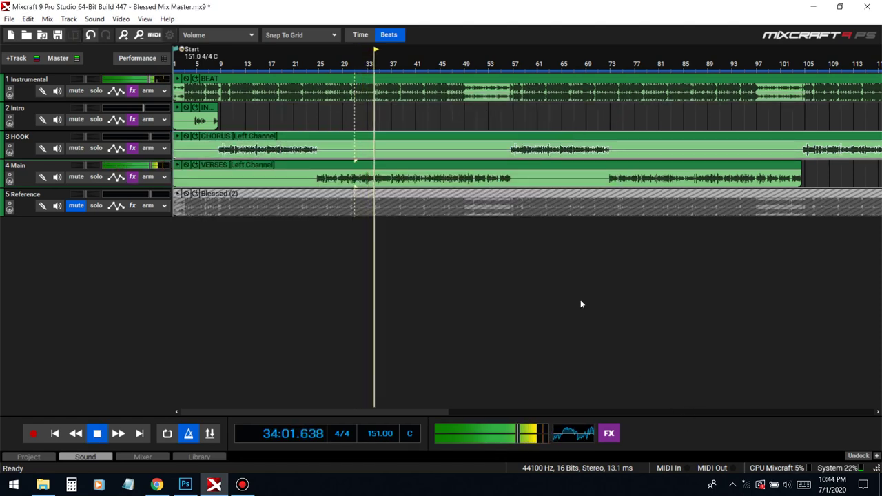
- Solo the Main track during playback, reopen its DD Gate, and adjust the gate's release
click(96, 177)
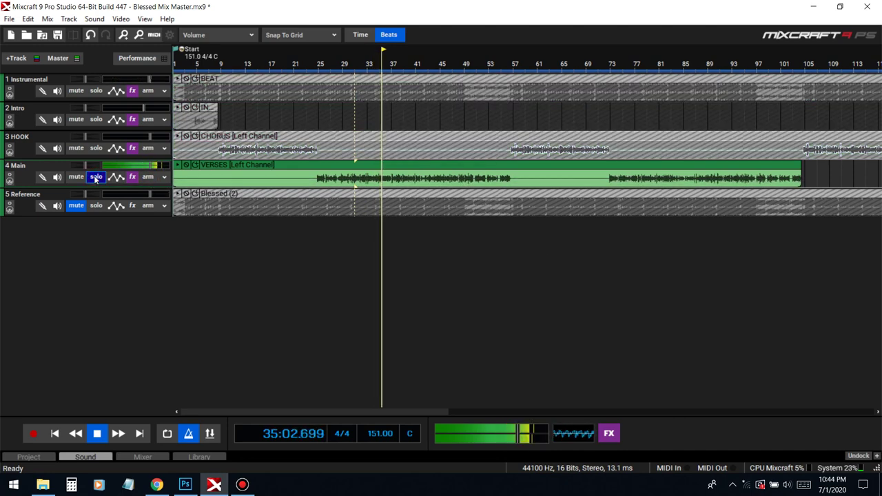
click(133, 176)
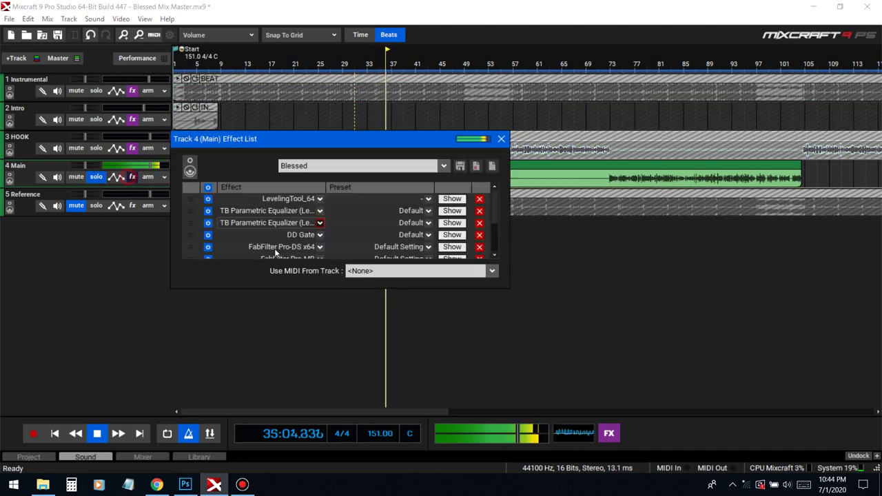
click(208, 235)
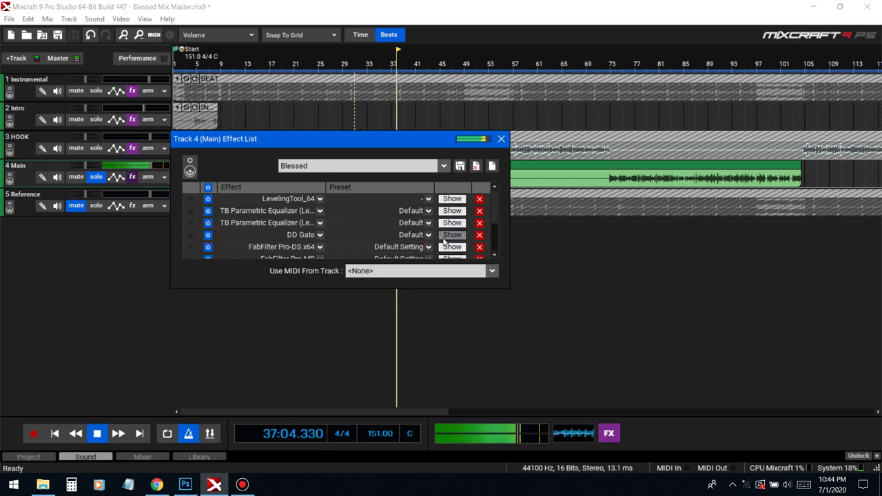
click(451, 235)
drag(472, 244, 472, 253)
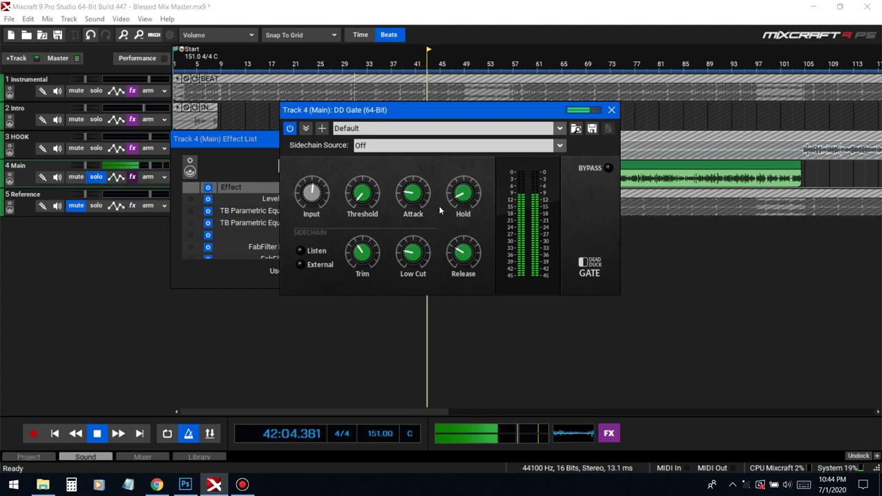
- Shorten the Main track gate's attack and hold times and raise its threshold slightly
mouse_move(410, 215)
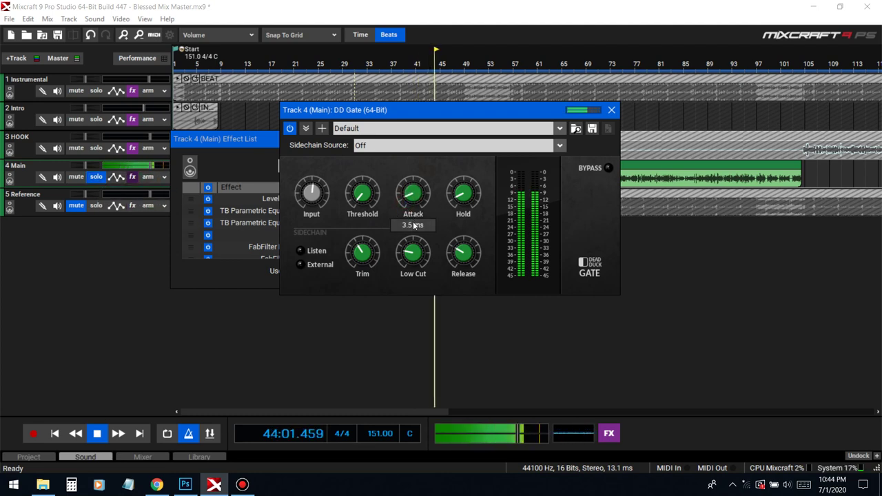
click(458, 206)
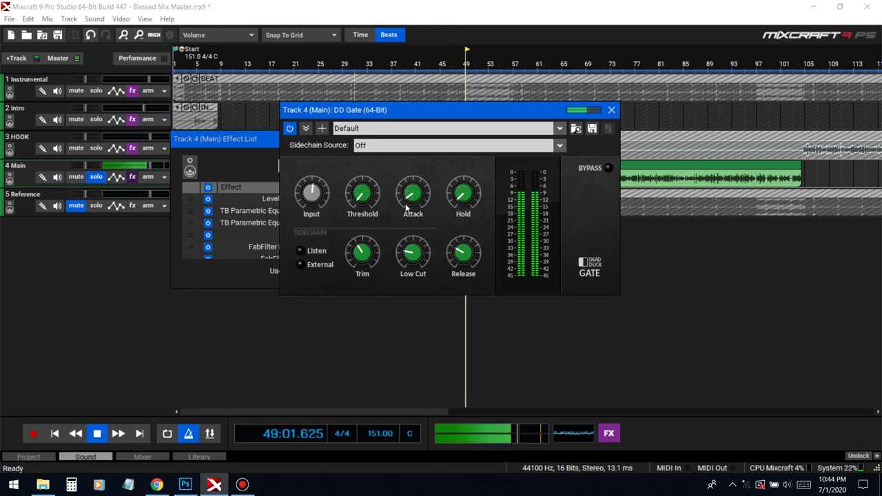
click(371, 200)
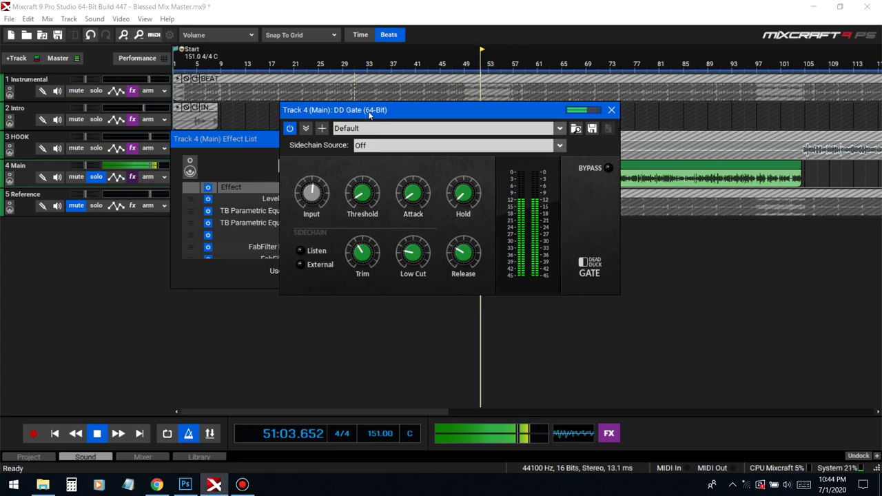
- Close the Main track's effect list and compare the vocal with the DD Gate switched off and on
drag(370, 115, 290, 217)
click(502, 140)
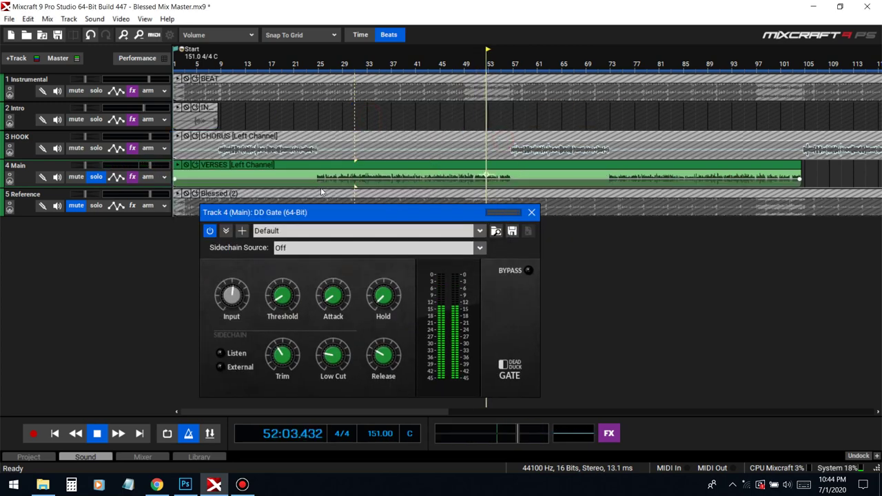
click(210, 231)
click(210, 231)
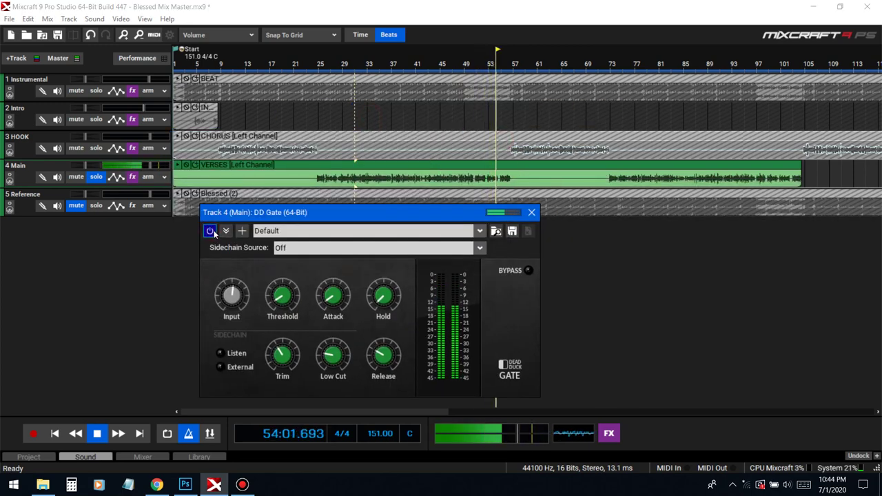
- Unsolo the Main track, play the full mix from bar 31, close the DD Gate, and stop playback
click(96, 177)
click(358, 64)
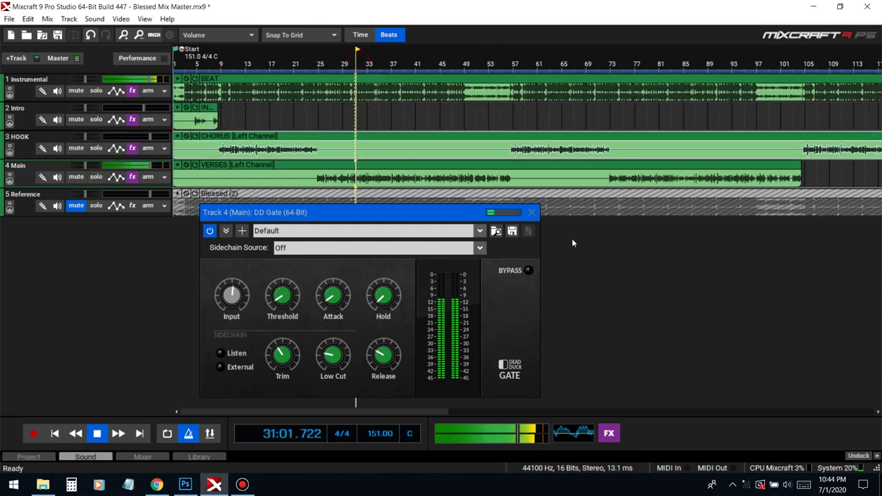
click(531, 212)
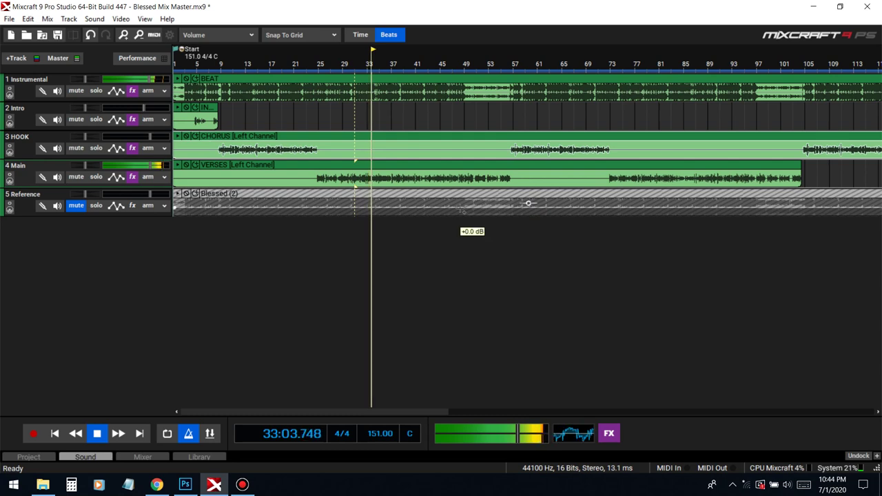
key(space)
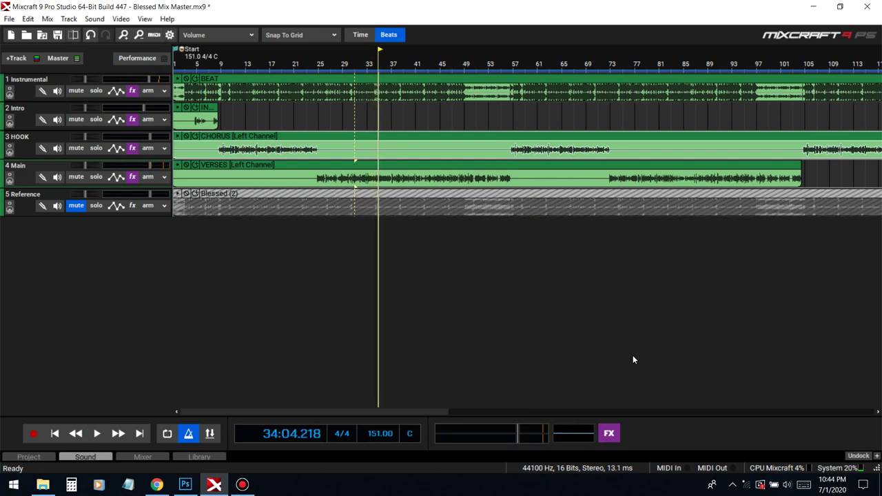